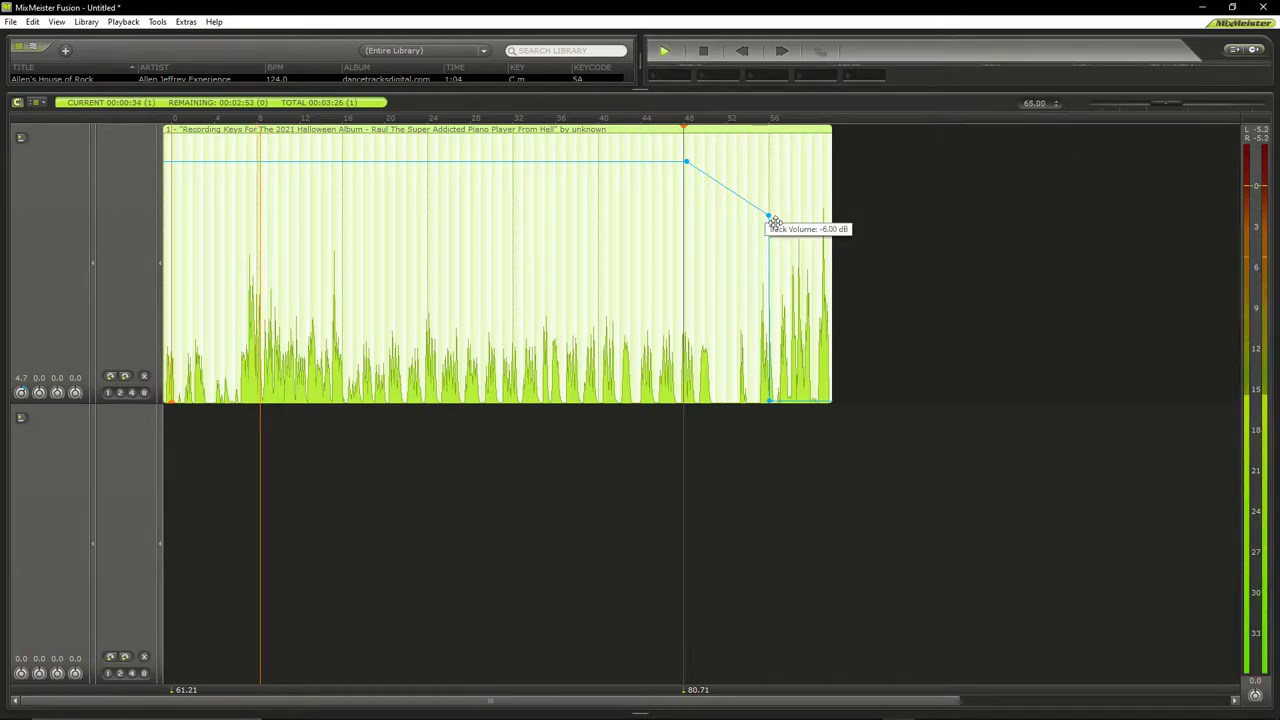
# Raise the lowered volume markers at the end of the track to match the preceding volume level.
pyautogui.moveTo(775, 219); pyautogui.dragTo(838, 167)
pyautogui.moveTo(778, 404)
pyautogui.moveTo(778, 404); pyautogui.dragTo(813, 349)
pyautogui.moveTo(854, 248); pyautogui.dragTo(868, 160)
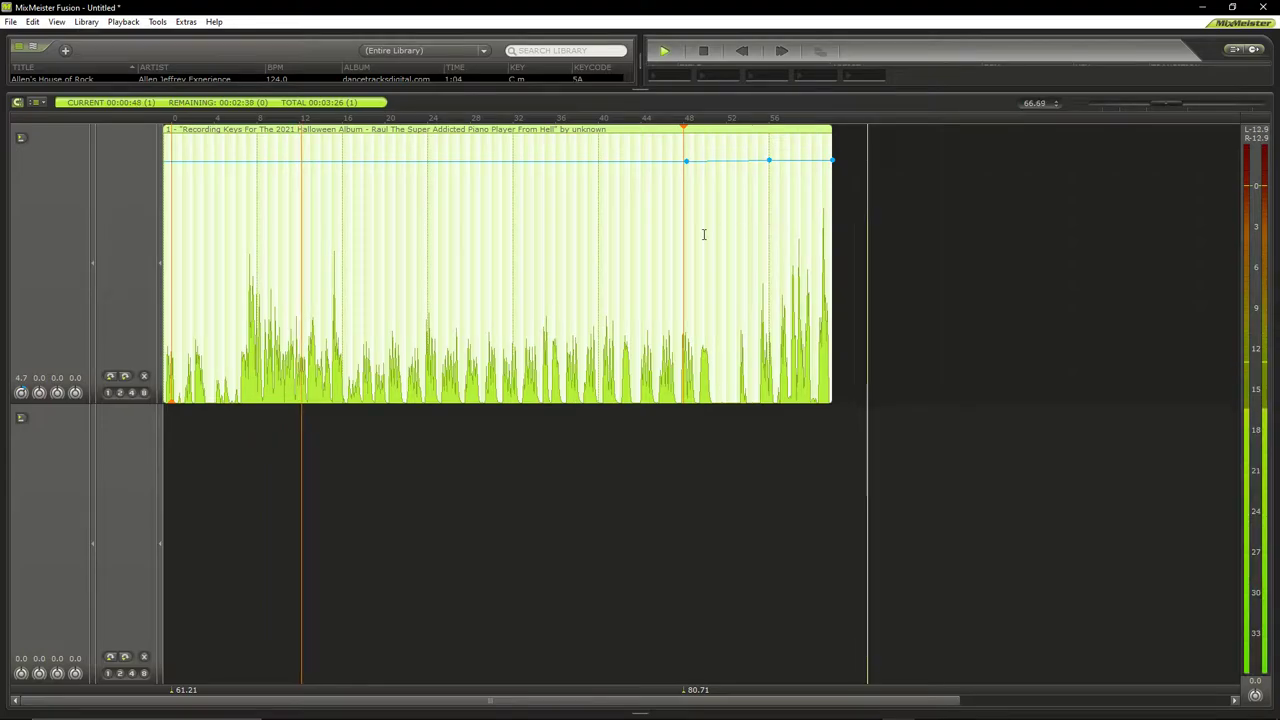
# Add a treble marker around bar 33 of the track and raise it to +2.50 dB.
pyautogui.rightClick(529, 257)
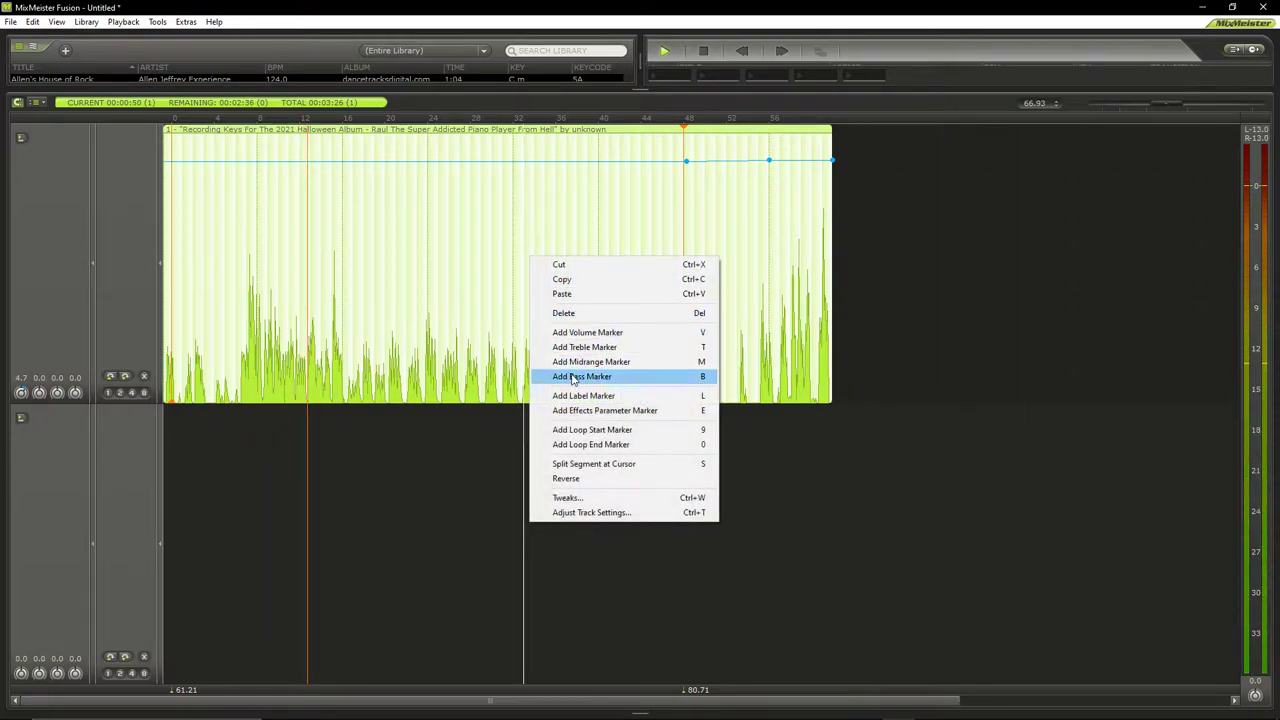
pyautogui.click(612, 348)
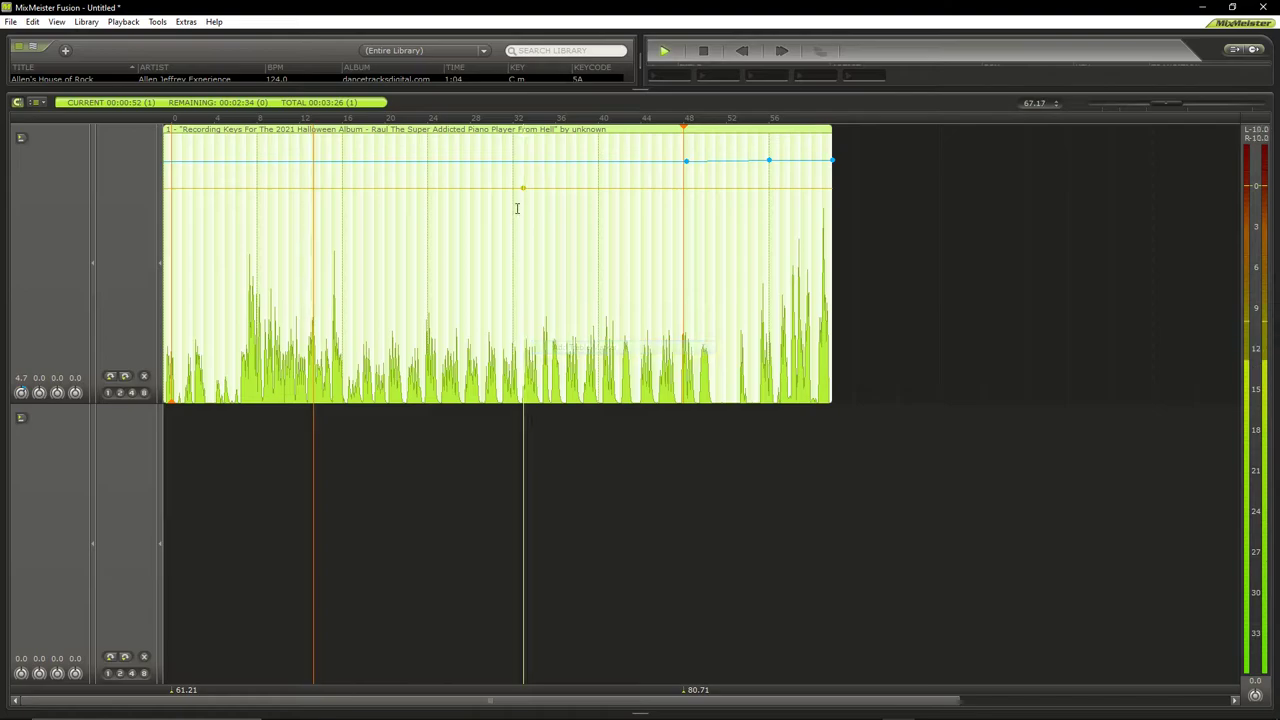
pyautogui.moveTo(527, 189); pyautogui.dragTo(532, 176)
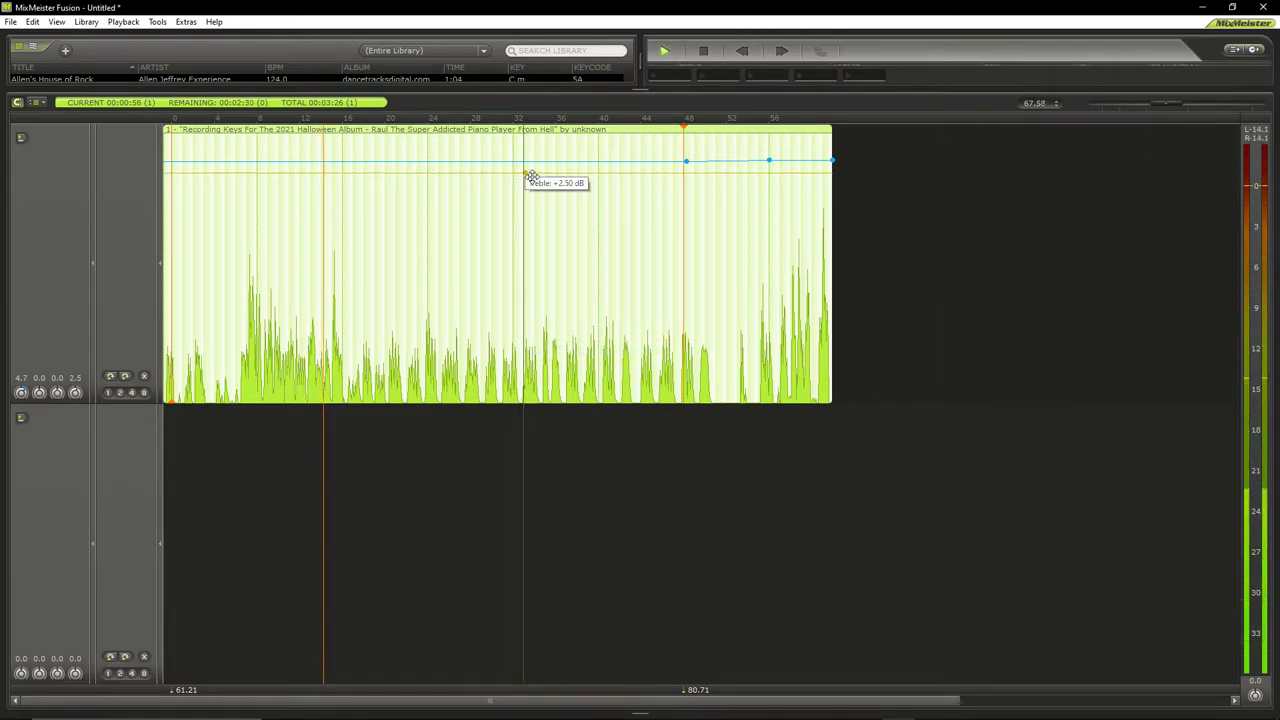
# Add a bass marker around bar 37 at +4.6 dB, and lower the tempo marker at bar 48 to 60.91 BPM.
pyautogui.rightClick(570, 236)
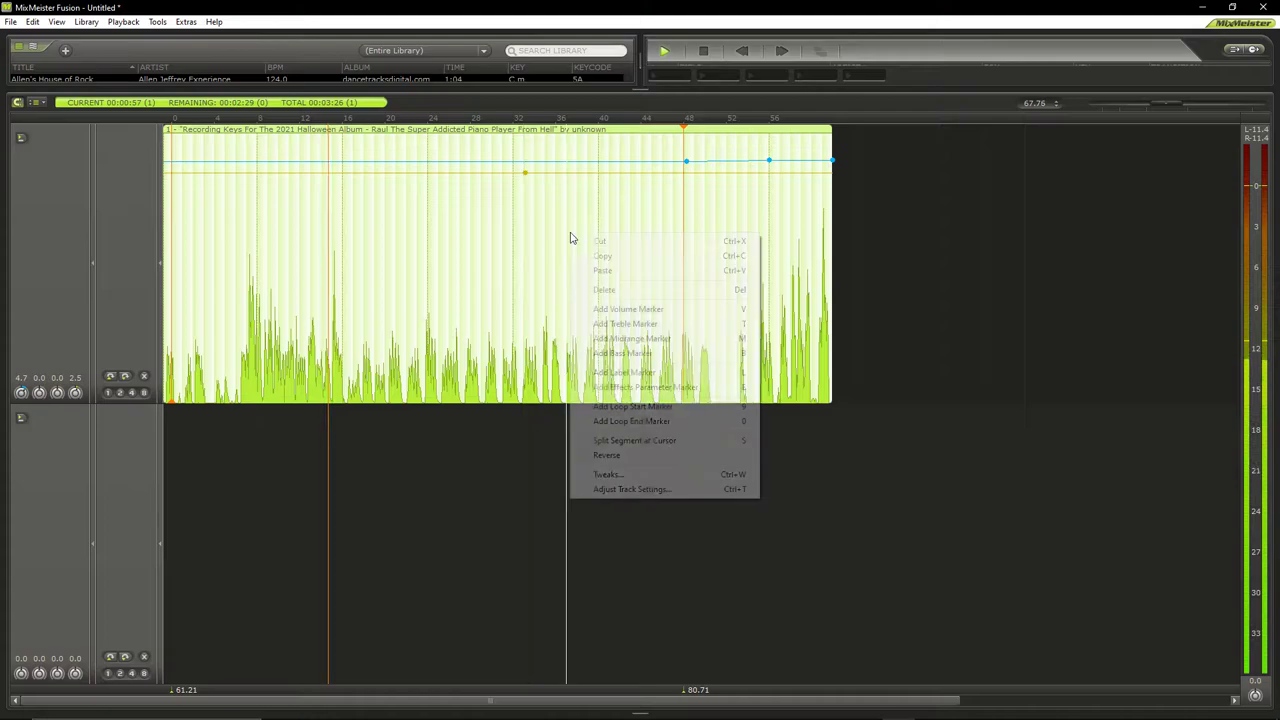
pyautogui.click(622, 353)
pyautogui.moveTo(576, 195); pyautogui.dragTo(575, 168)
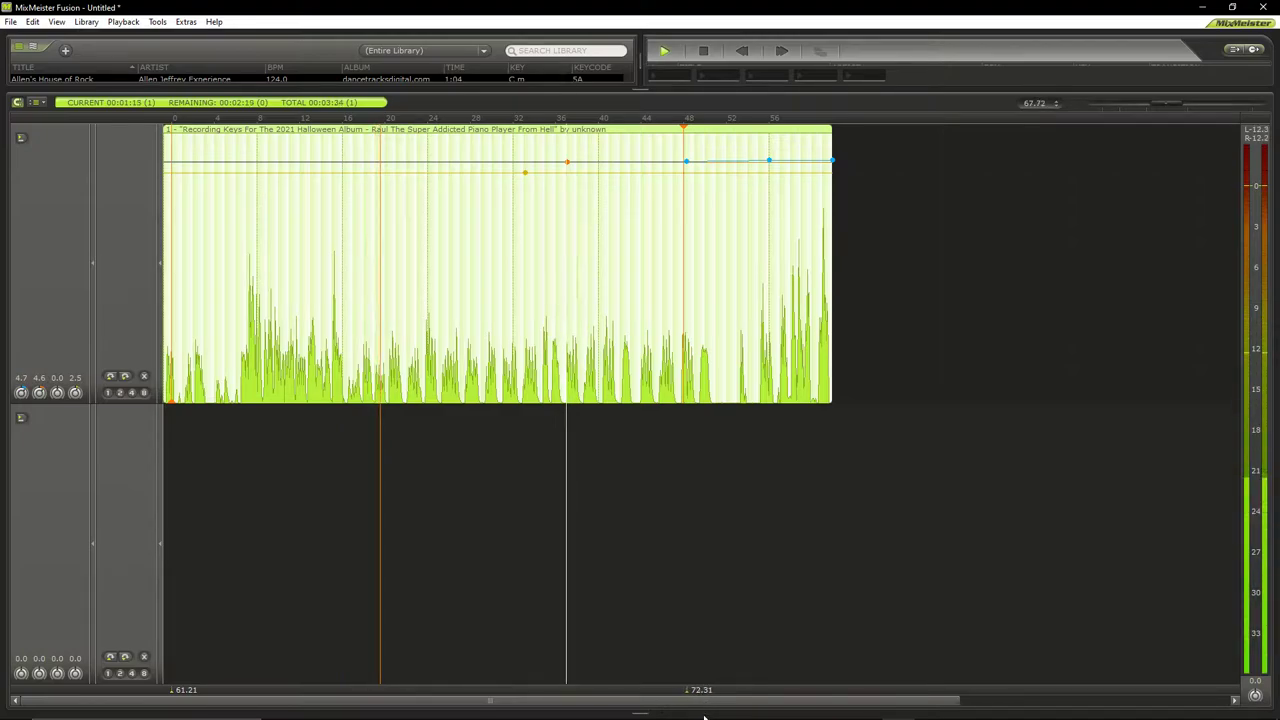
pyautogui.moveTo(703, 706)
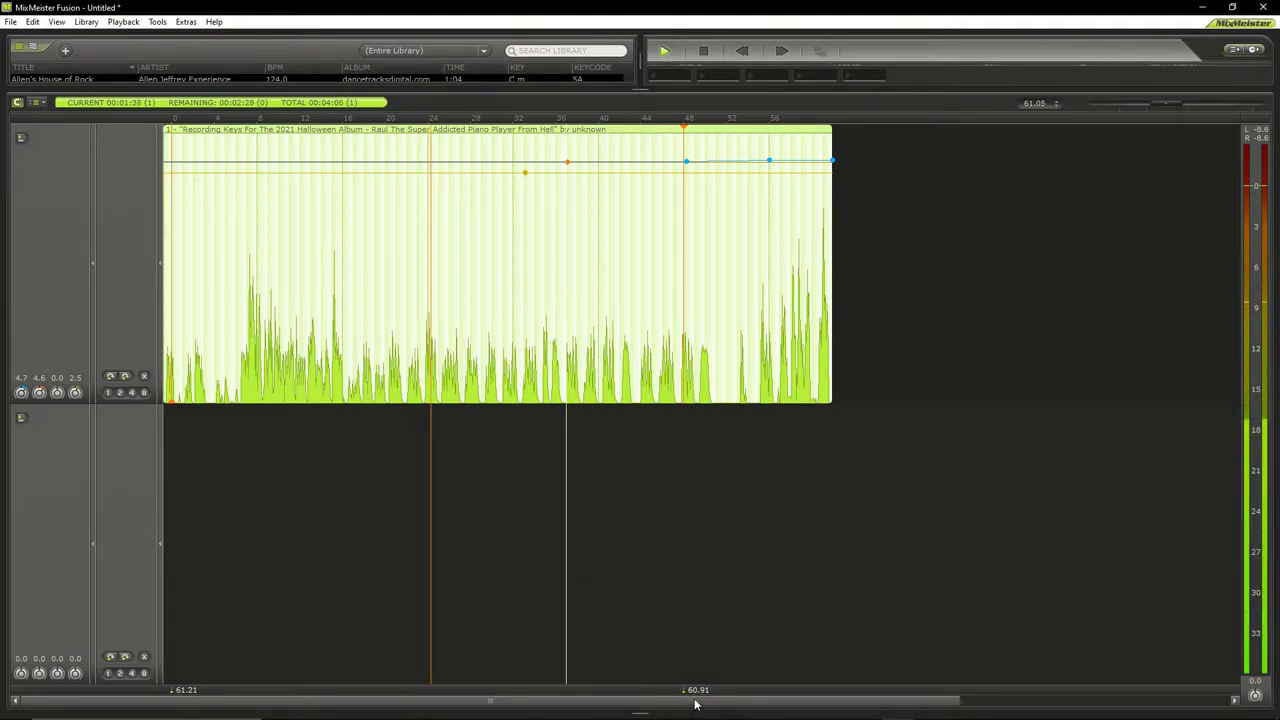
# Add a midrange marker around bar 30 at -5.1 dB, and bring the bass marker down to 0 dB.
pyautogui.rightClick(490, 197)
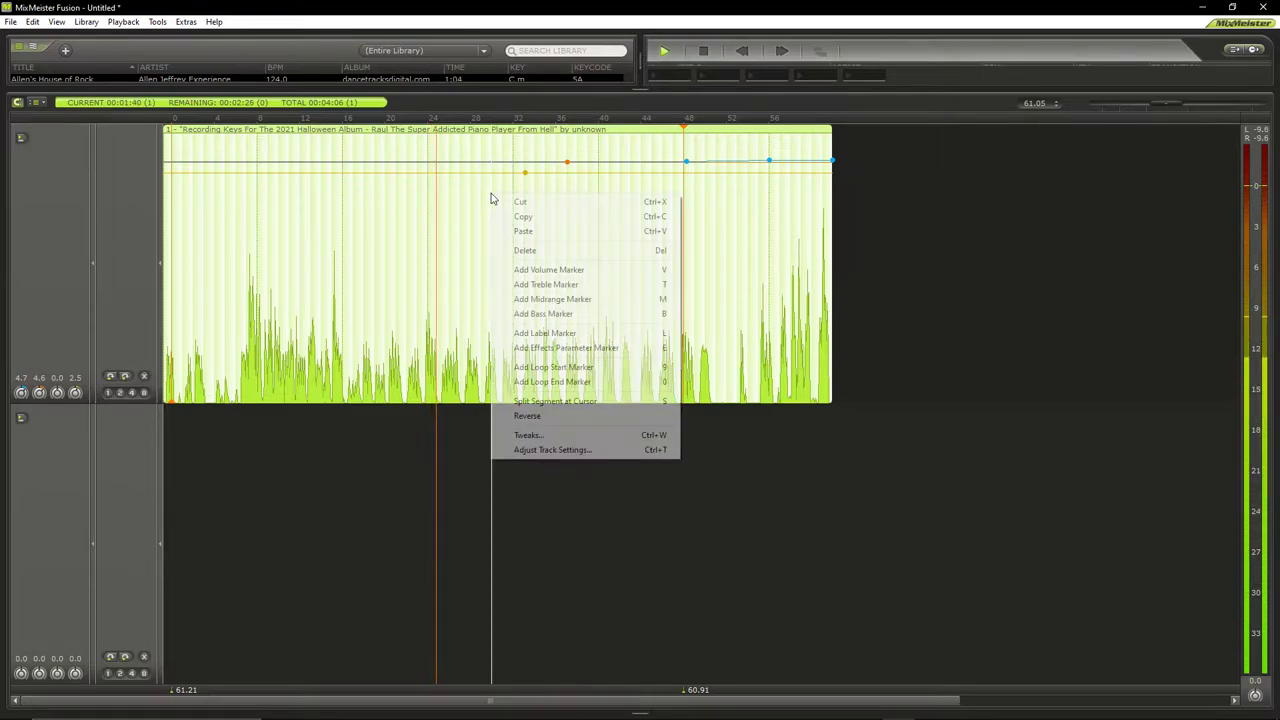
pyautogui.click(554, 300)
pyautogui.moveTo(494, 194); pyautogui.dragTo(491, 213)
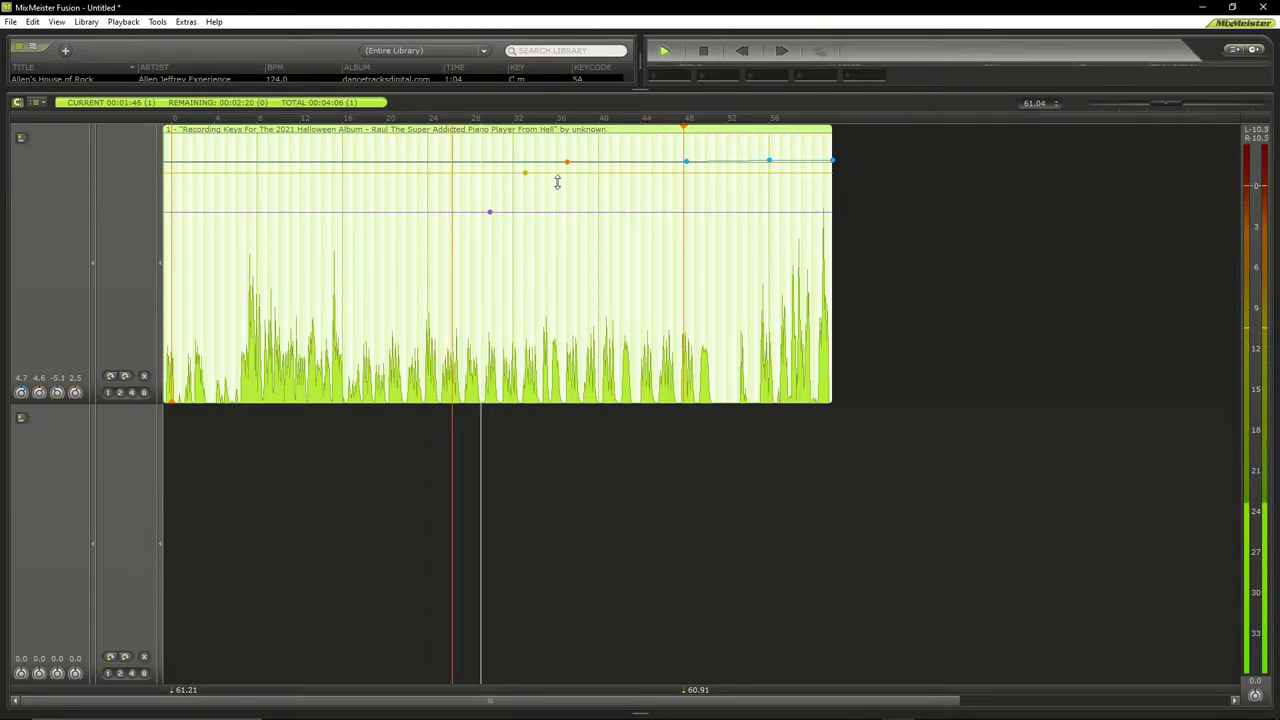
pyautogui.moveTo(567, 162); pyautogui.dragTo(568, 194)
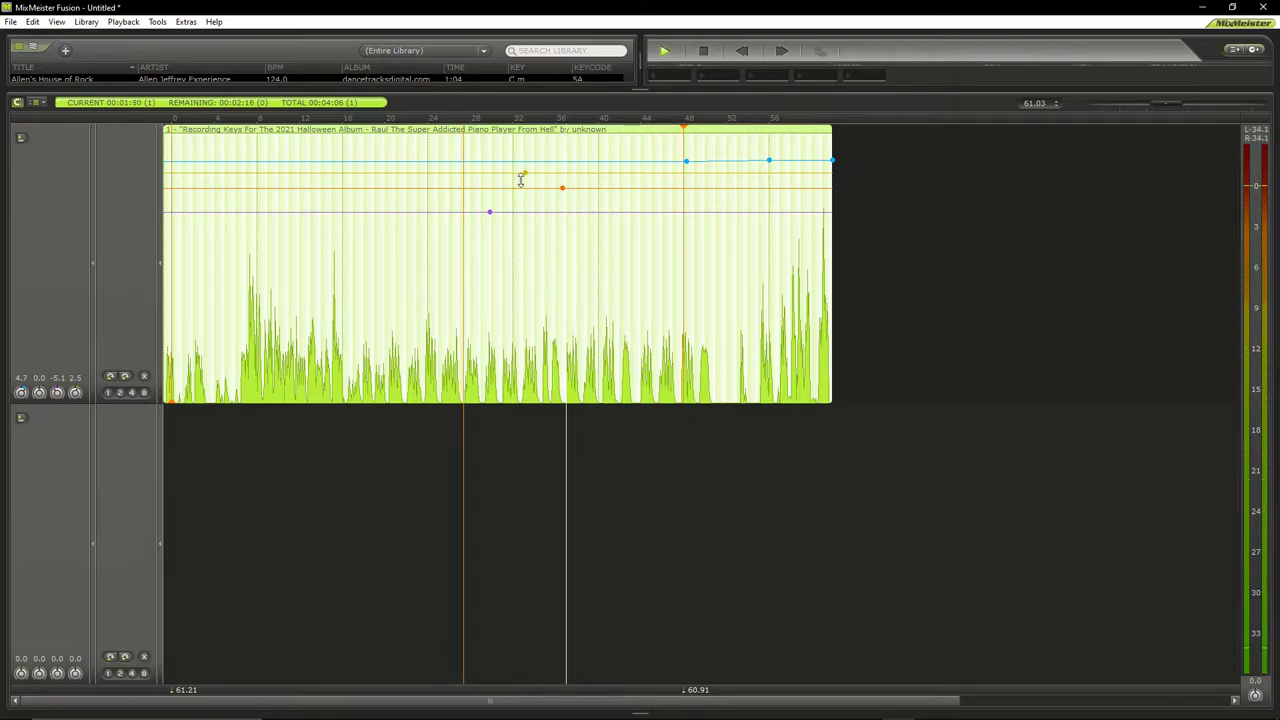
pyautogui.moveTo(529, 178)
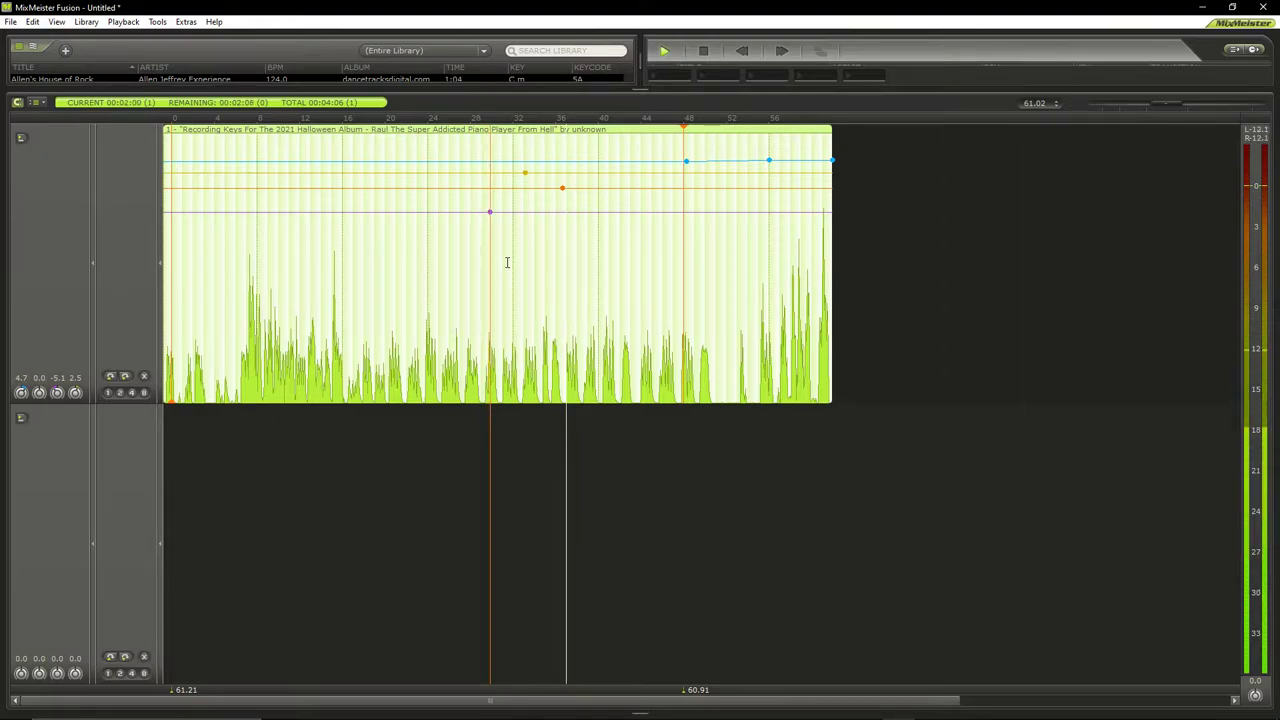
# Lower the track's three volume markers to 0 dB so the volume line runs flat to the end.
pyautogui.moveTo(688, 164); pyautogui.dragTo(695, 176)
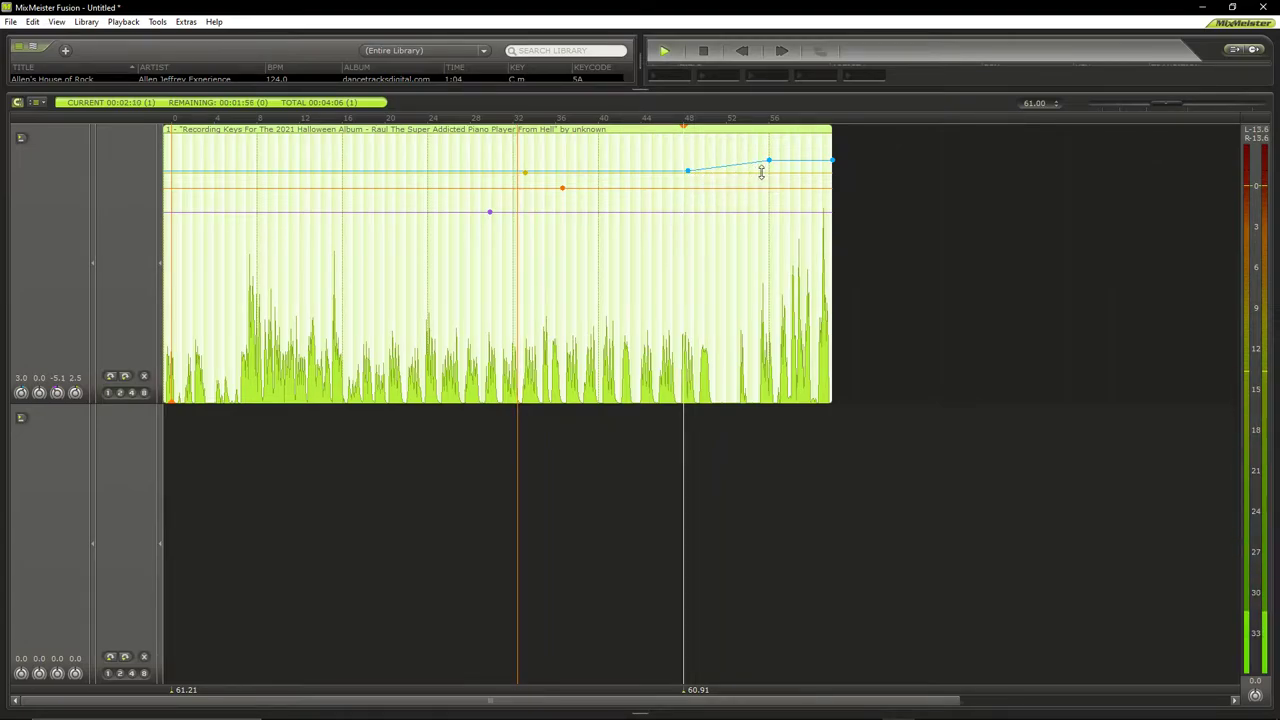
pyautogui.moveTo(774, 167); pyautogui.dragTo(837, 170)
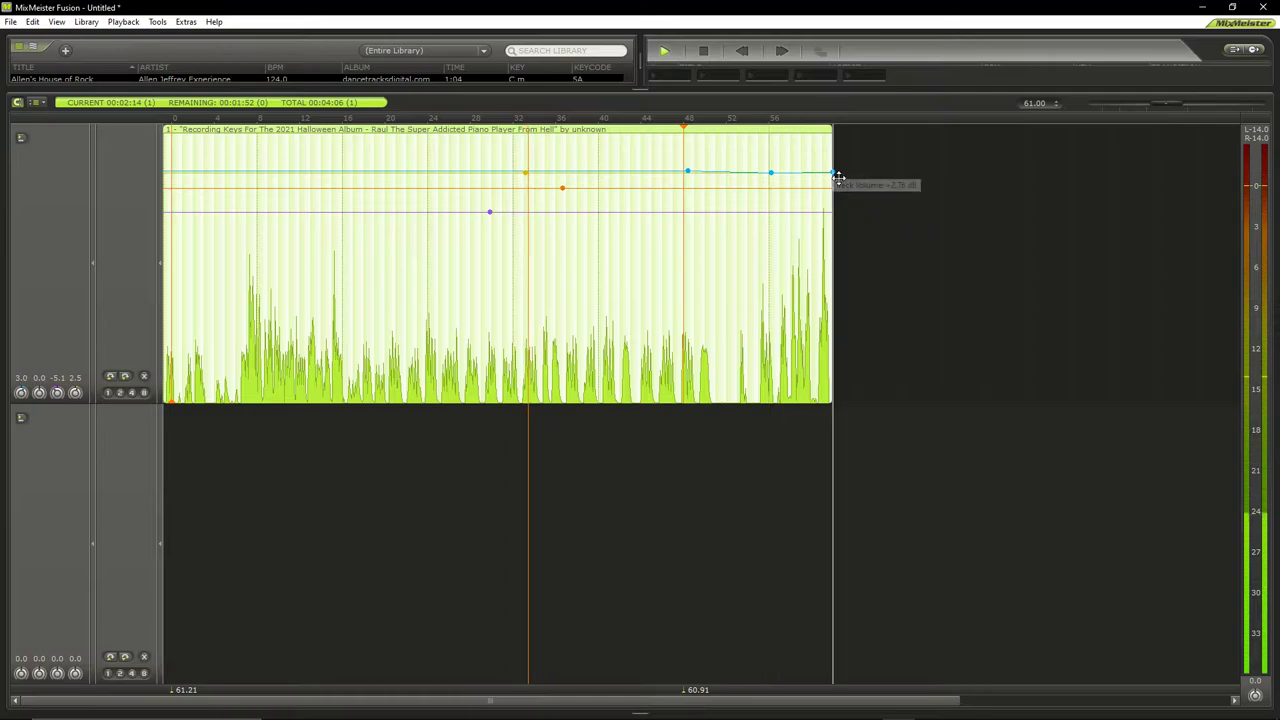
pyautogui.moveTo(692, 178); pyautogui.dragTo(695, 188)
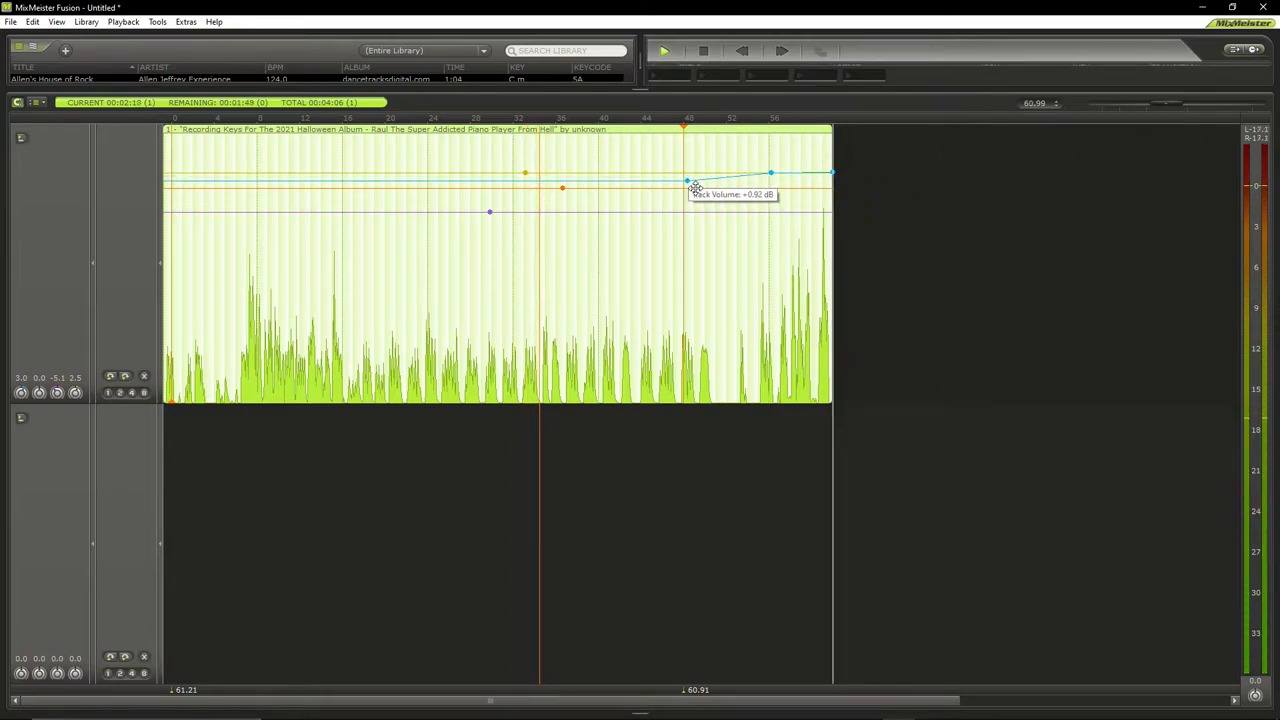
pyautogui.moveTo(695, 188); pyautogui.dragTo(698, 193)
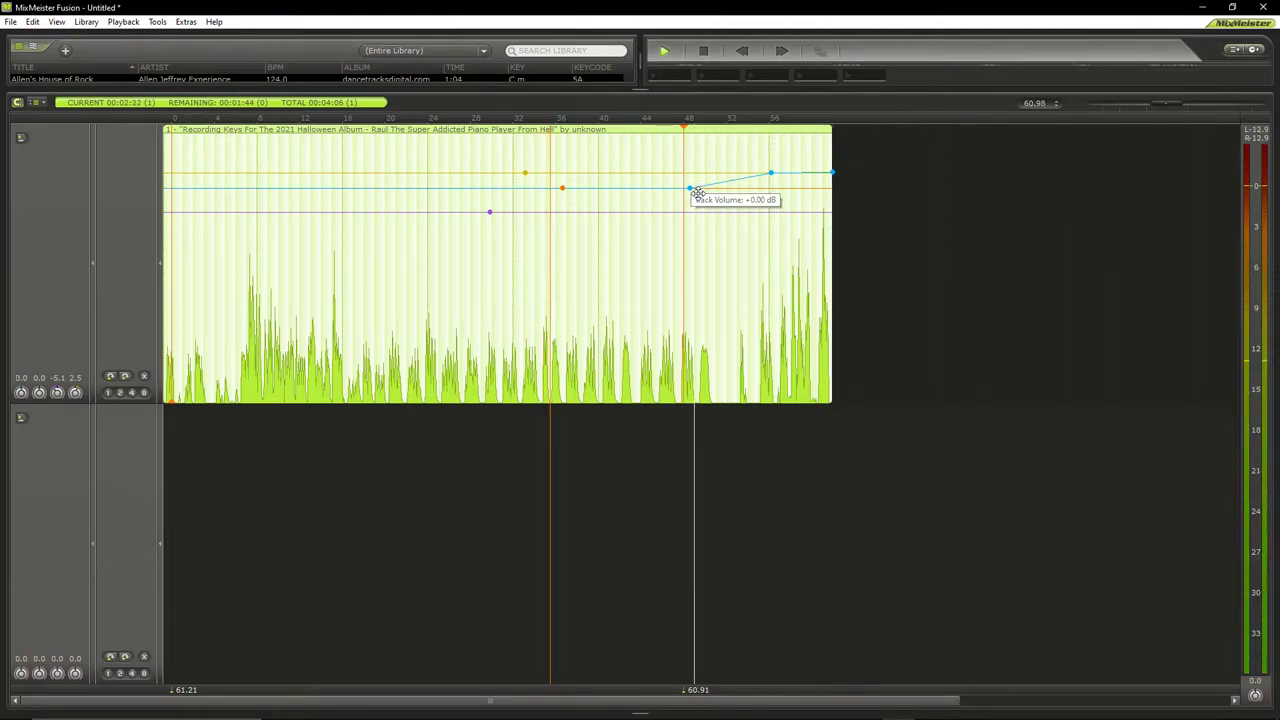
pyautogui.moveTo(770, 174); pyautogui.dragTo(838, 190)
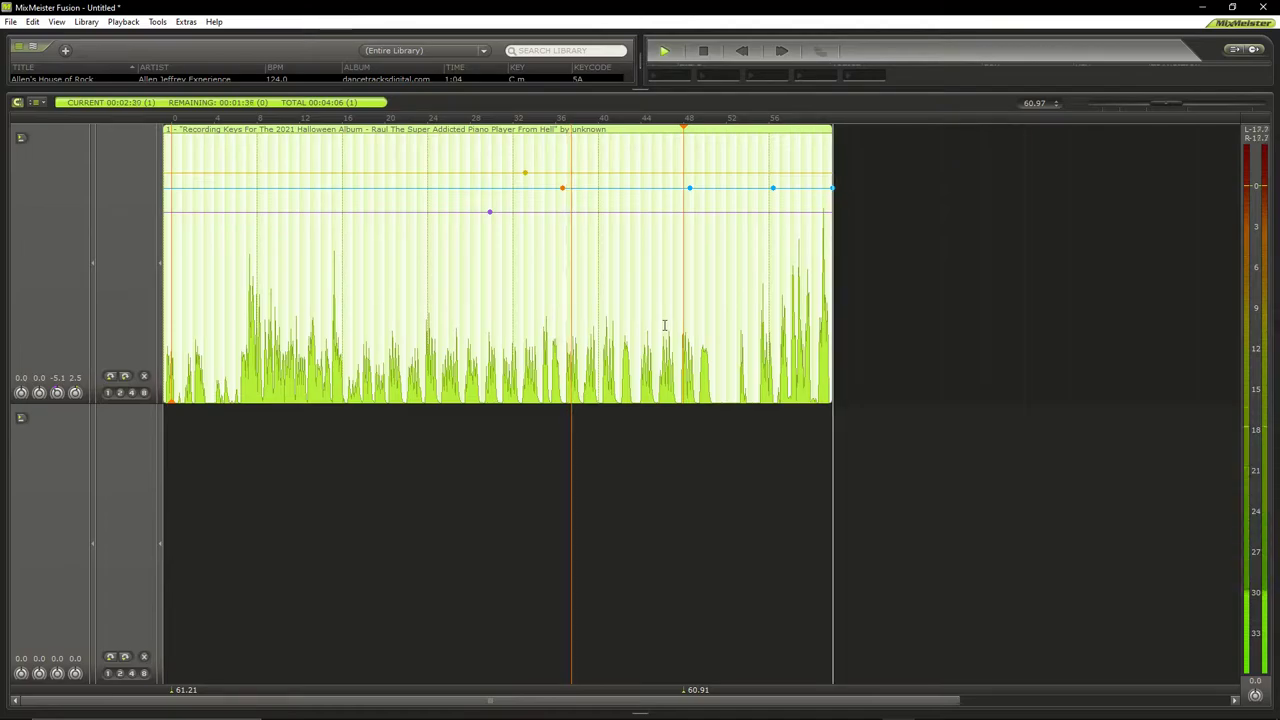
# Lower the treble marker to +0.4 dB and the tempo marker near bar 48 to 40.00 BPM.
pyautogui.moveTo(525, 174)
pyautogui.mouseDown()
pyautogui.moveTo(531, 189)
pyautogui.moveTo(520, 188)
pyautogui.mouseUp()
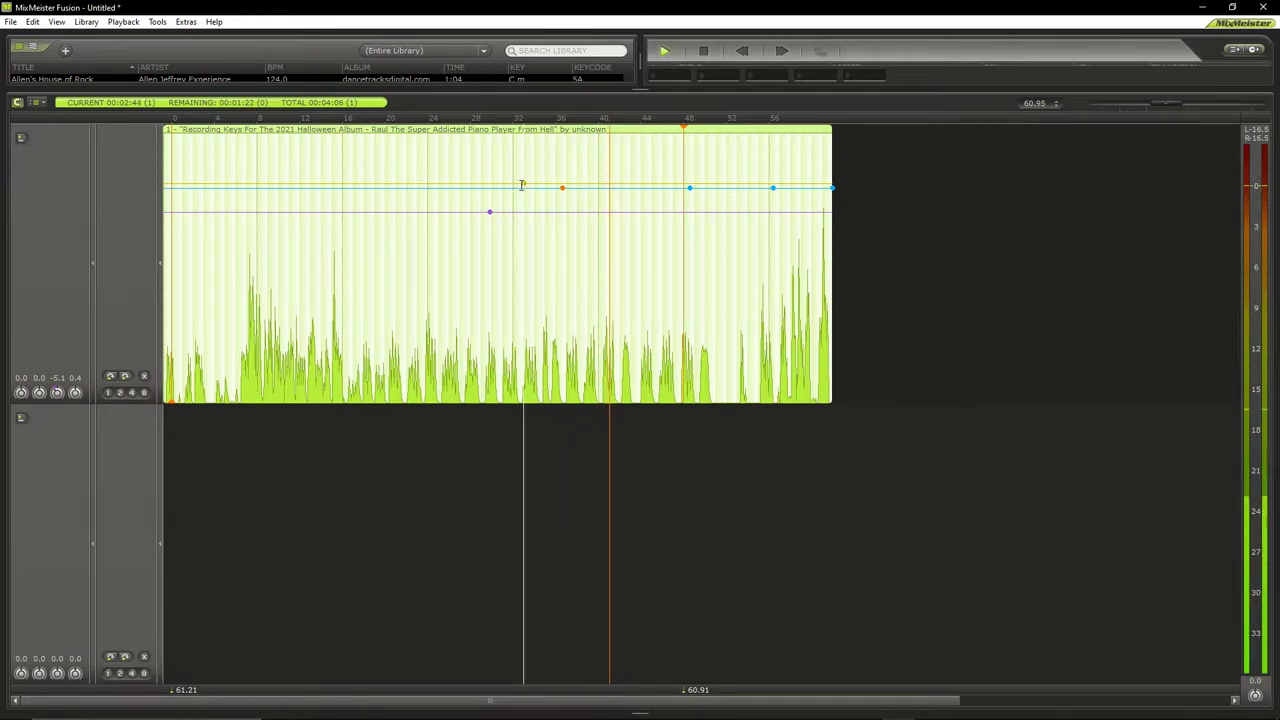
pyautogui.click(522, 186)
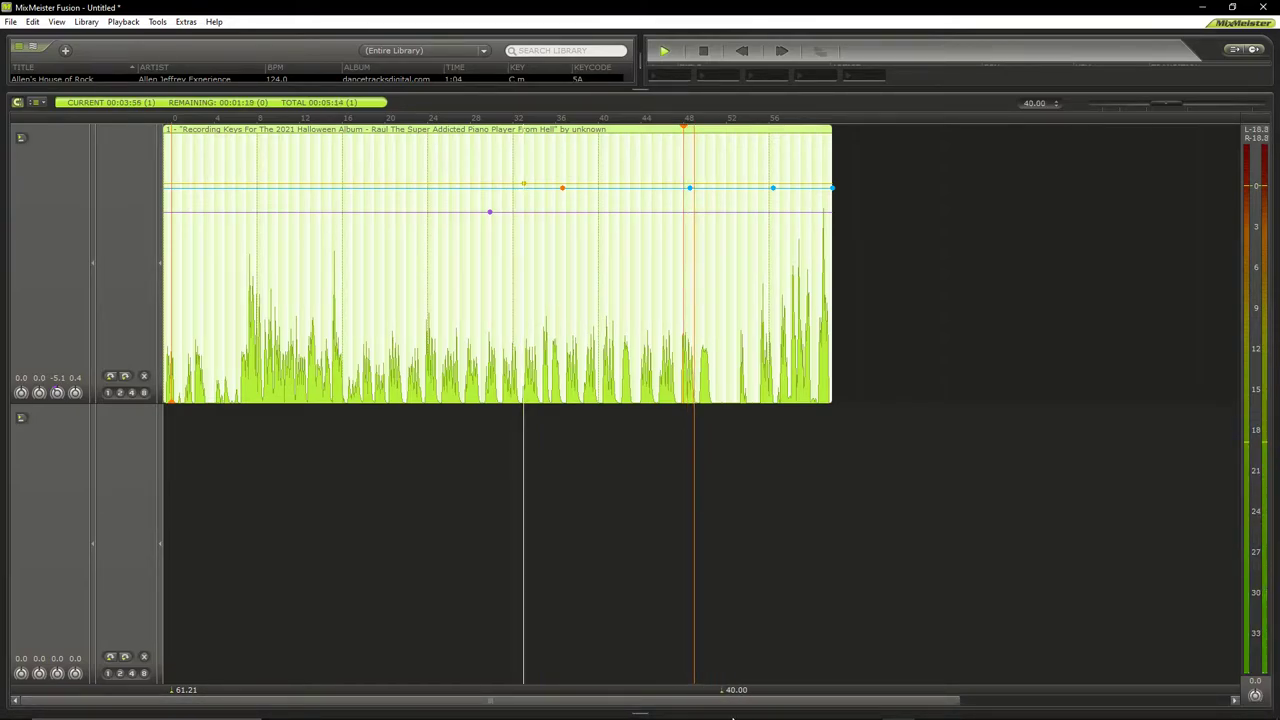
# Add a 56.75 BPM tempo marker around bar 43 and restart playback just before it.
pyautogui.rightClick(665, 695)
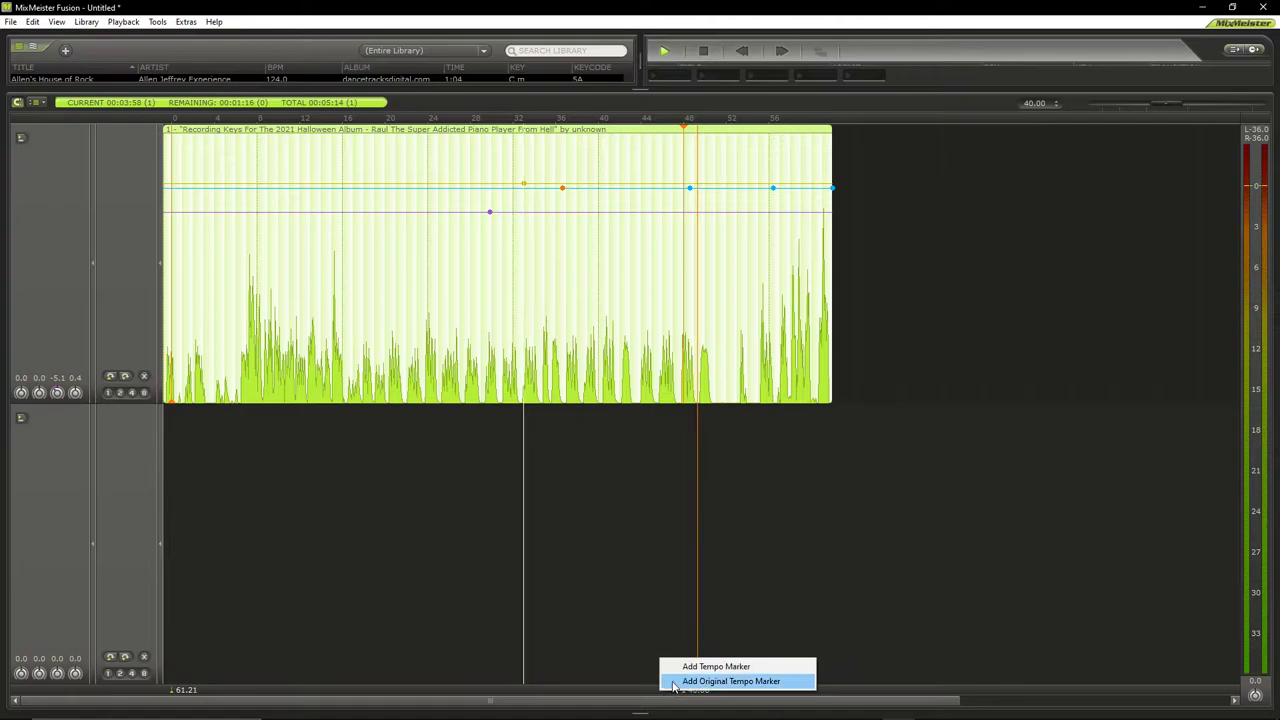
pyautogui.click(690, 666)
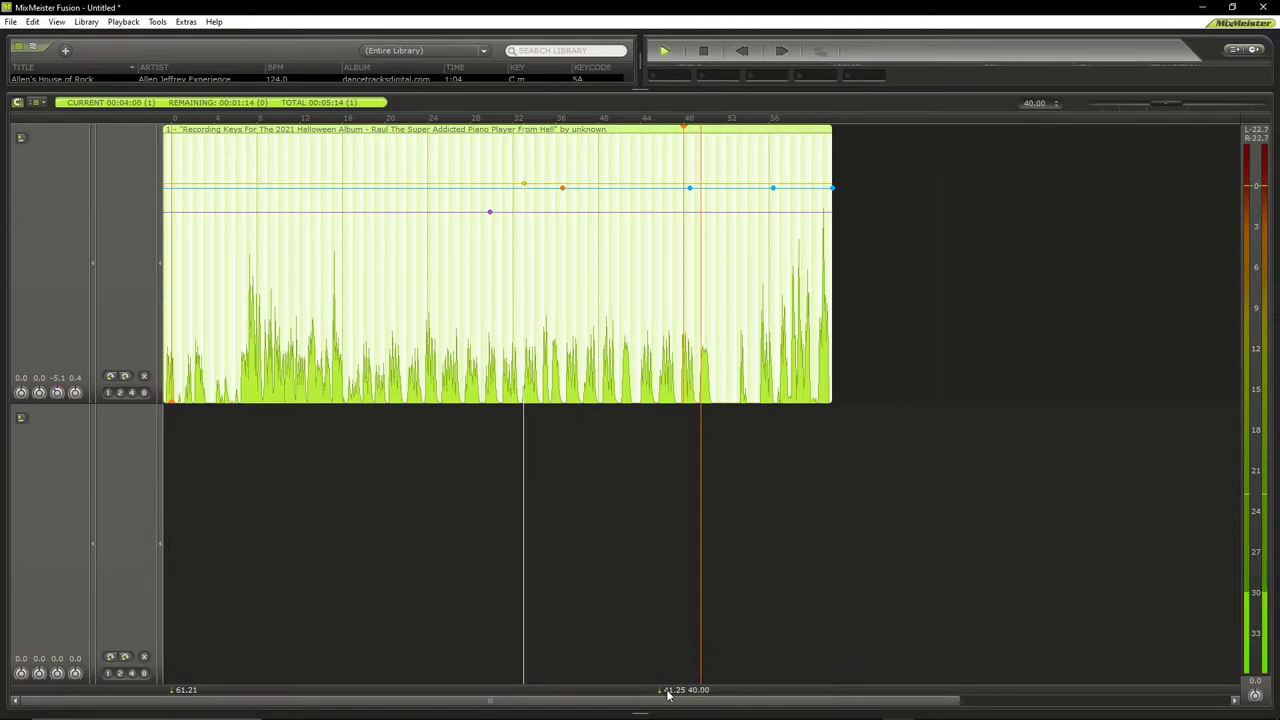
pyautogui.moveTo(657, 643); pyautogui.dragTo(641, 593)
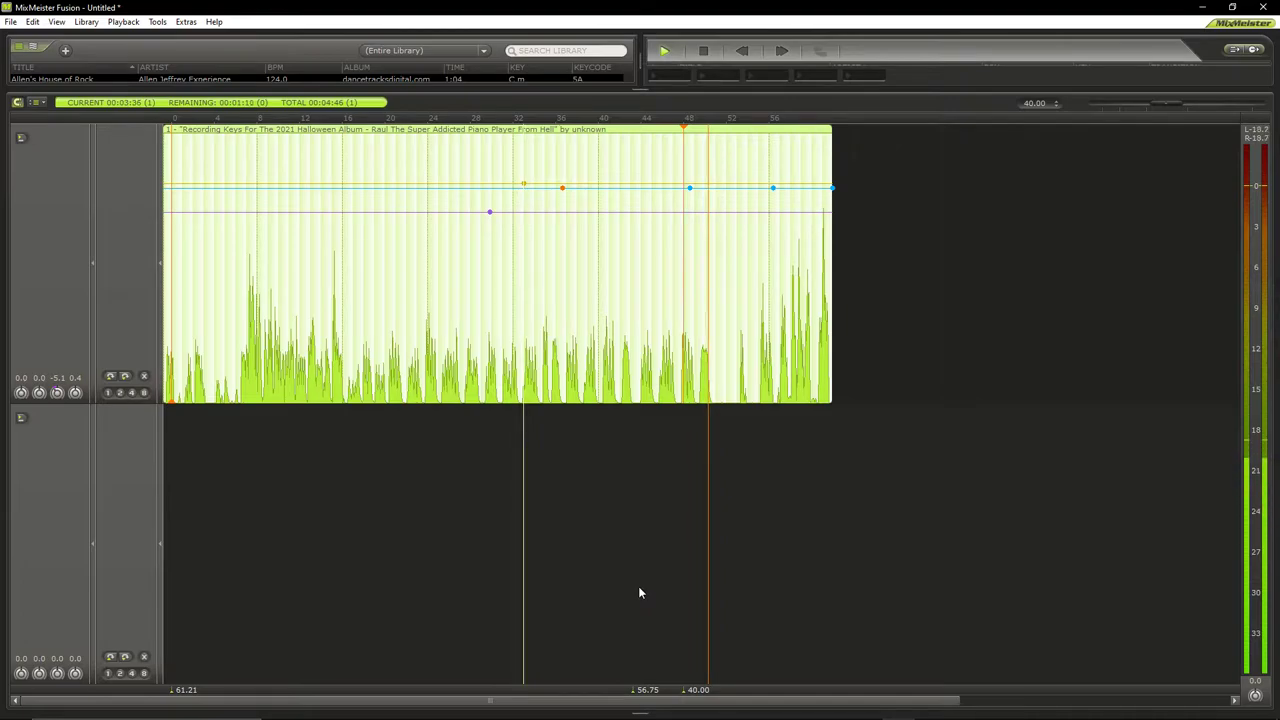
pyautogui.click(616, 586)
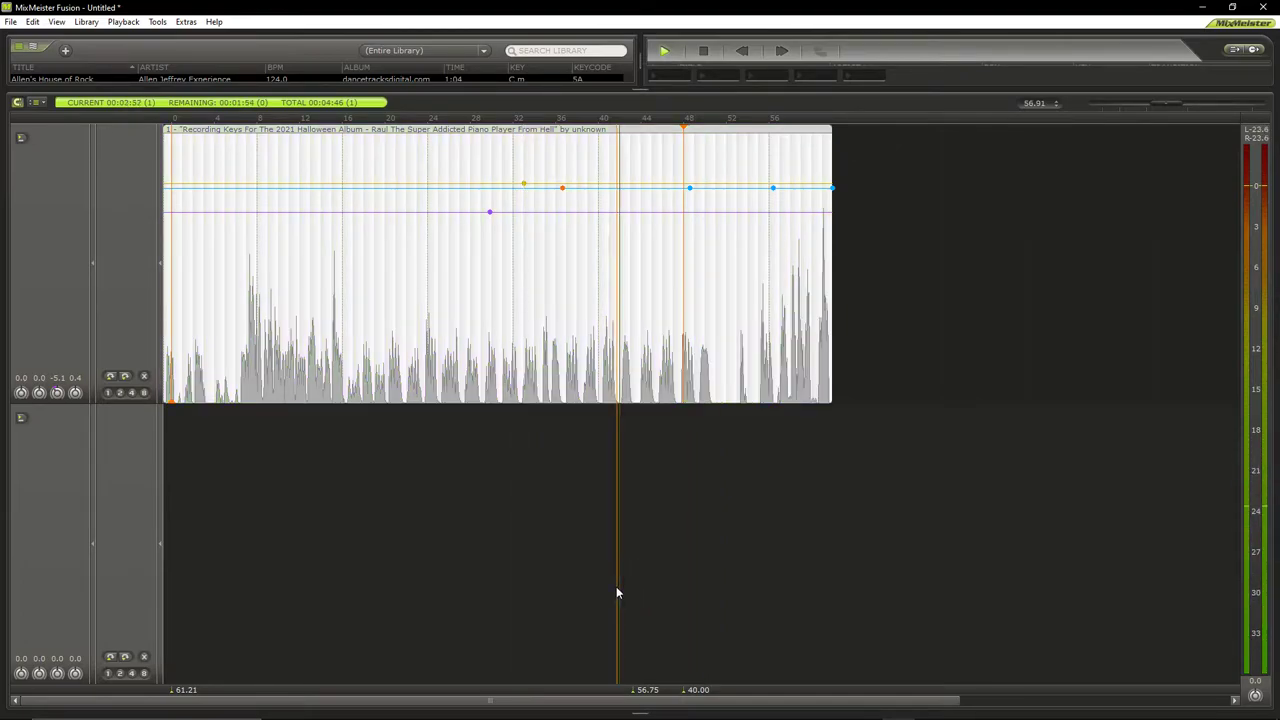
# Add tempo markers of 53.05 BPM around bar 36 and 61.21 BPM around bar 32.
pyautogui.rightClick(555, 693)
pyautogui.click(575, 661)
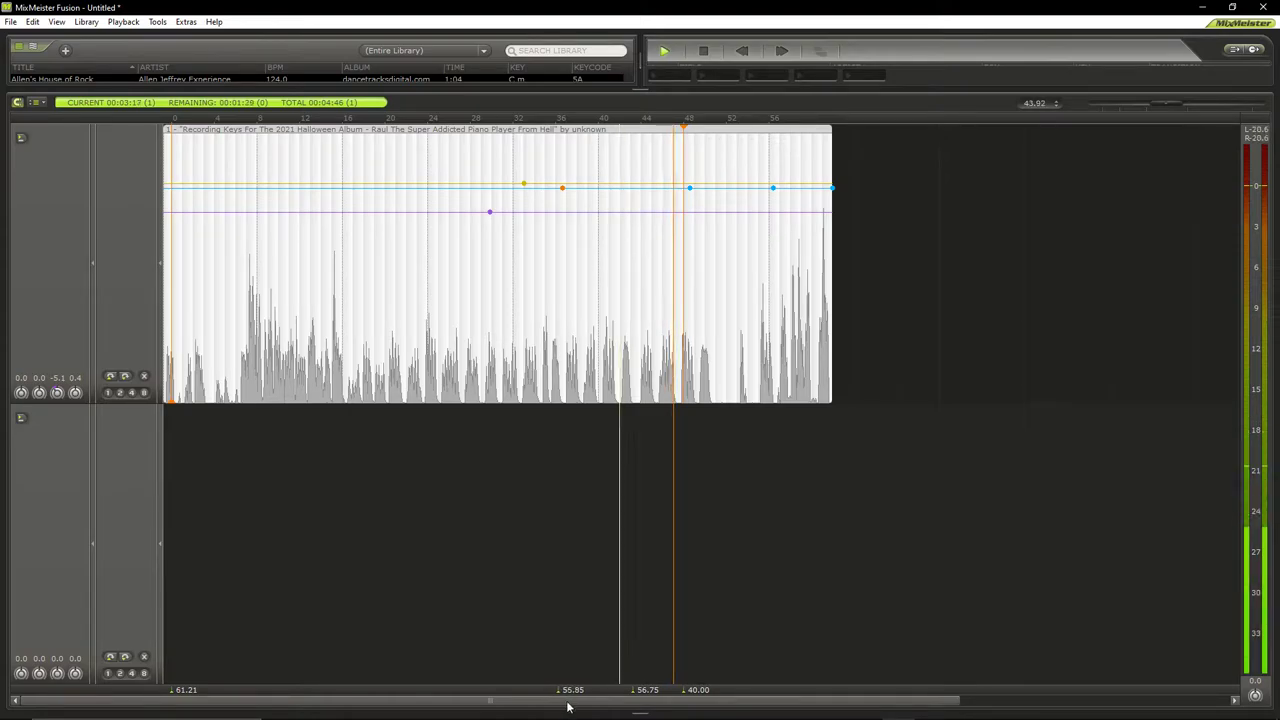
pyautogui.rightClick(512, 693)
pyautogui.click(530, 666)
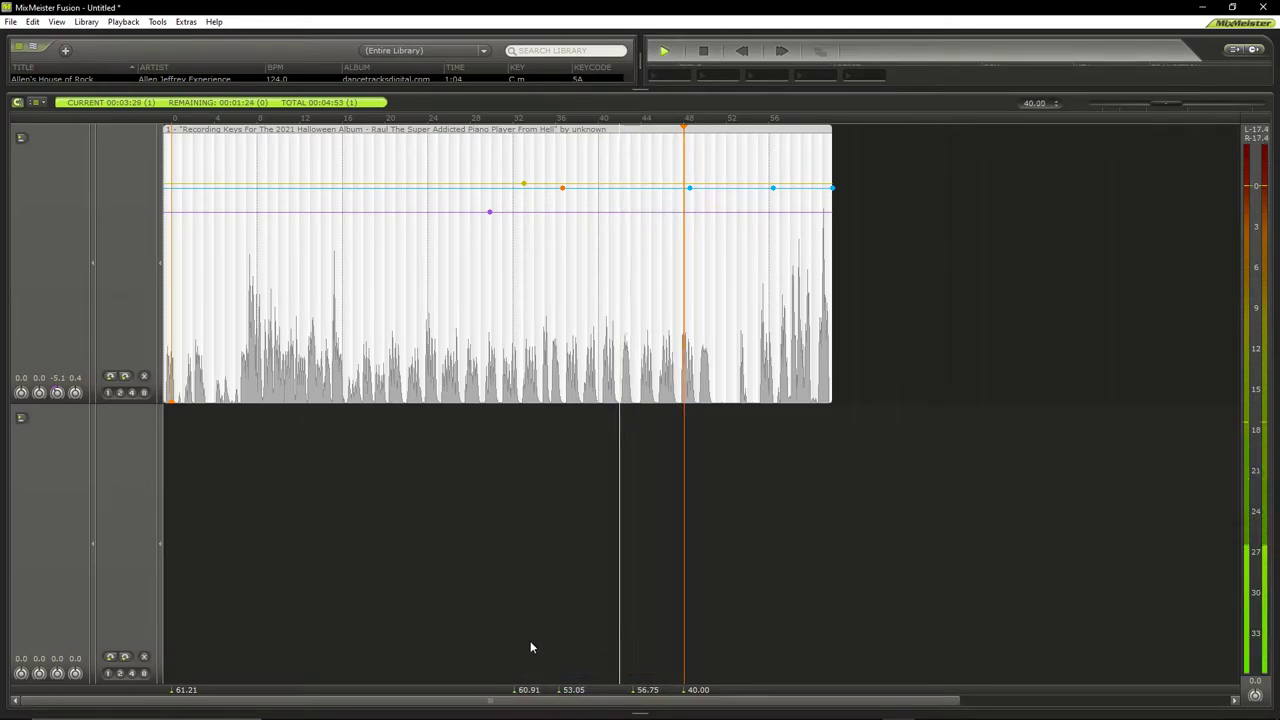
# Add tempo markers of 52.11 BPM around bar 27 and 61.44 BPM around bar 22.
pyautogui.rightClick(460, 697)
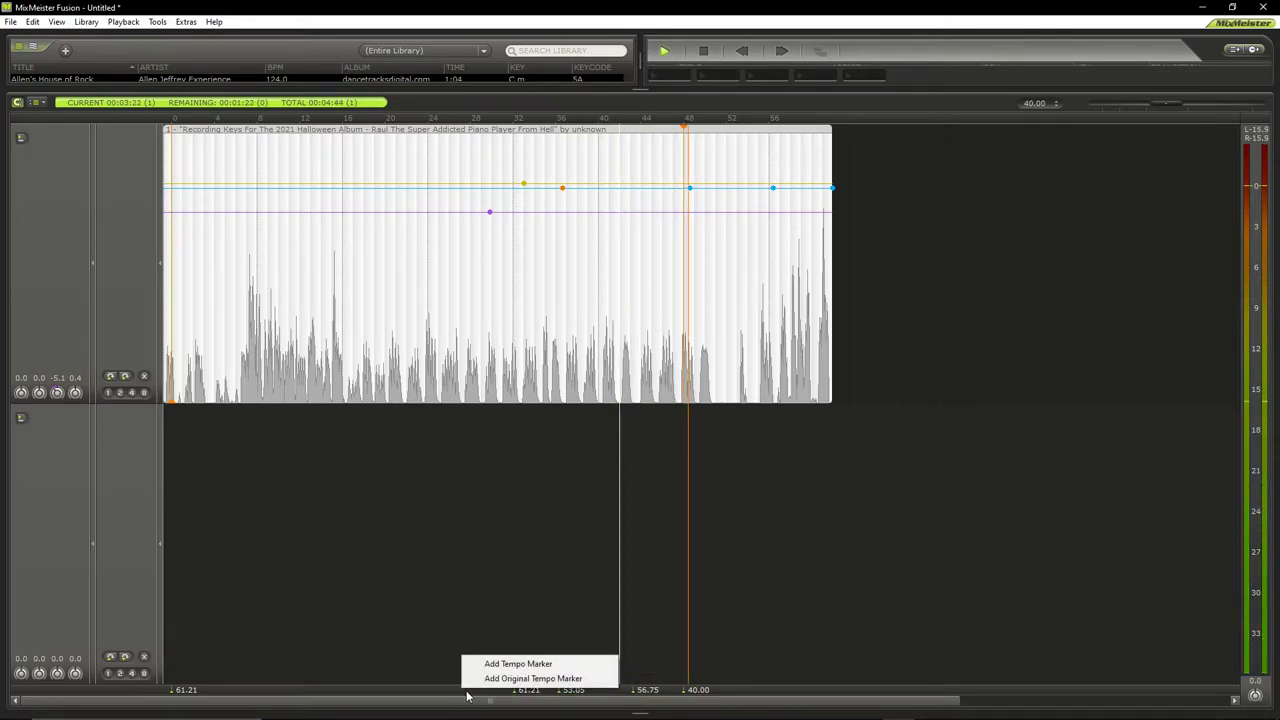
pyautogui.click(500, 660)
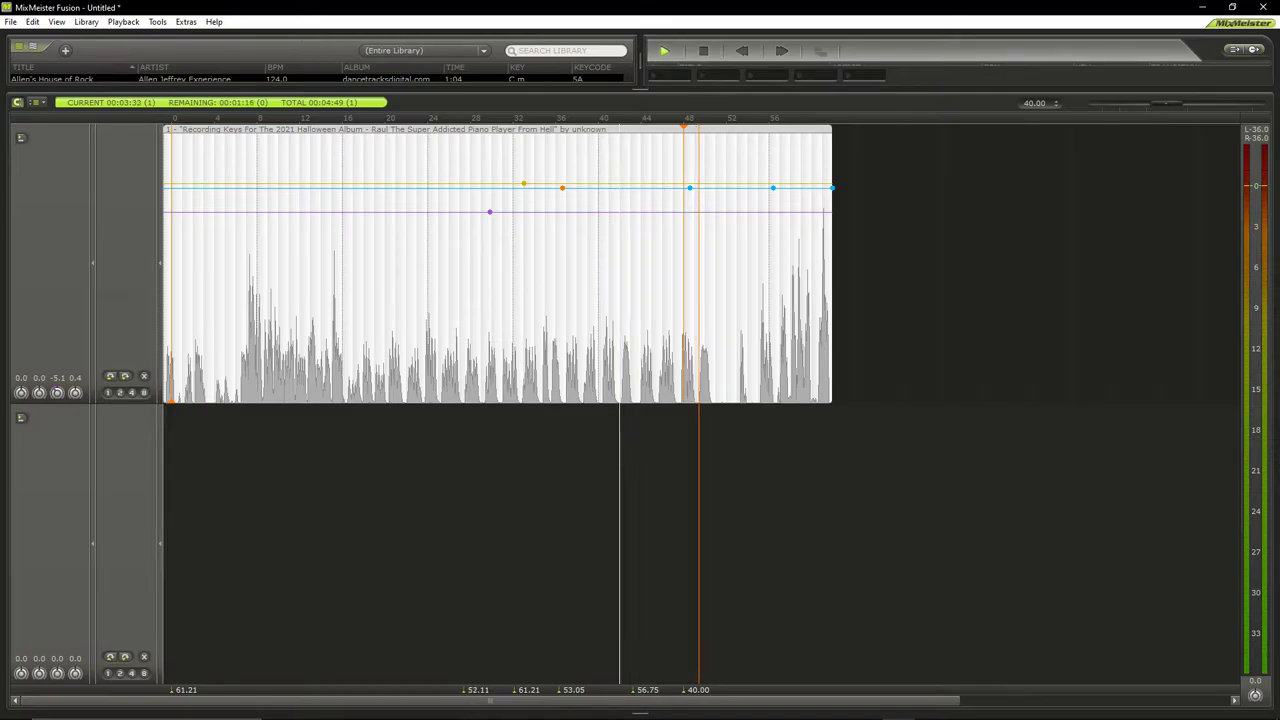
pyautogui.rightClick(408, 694)
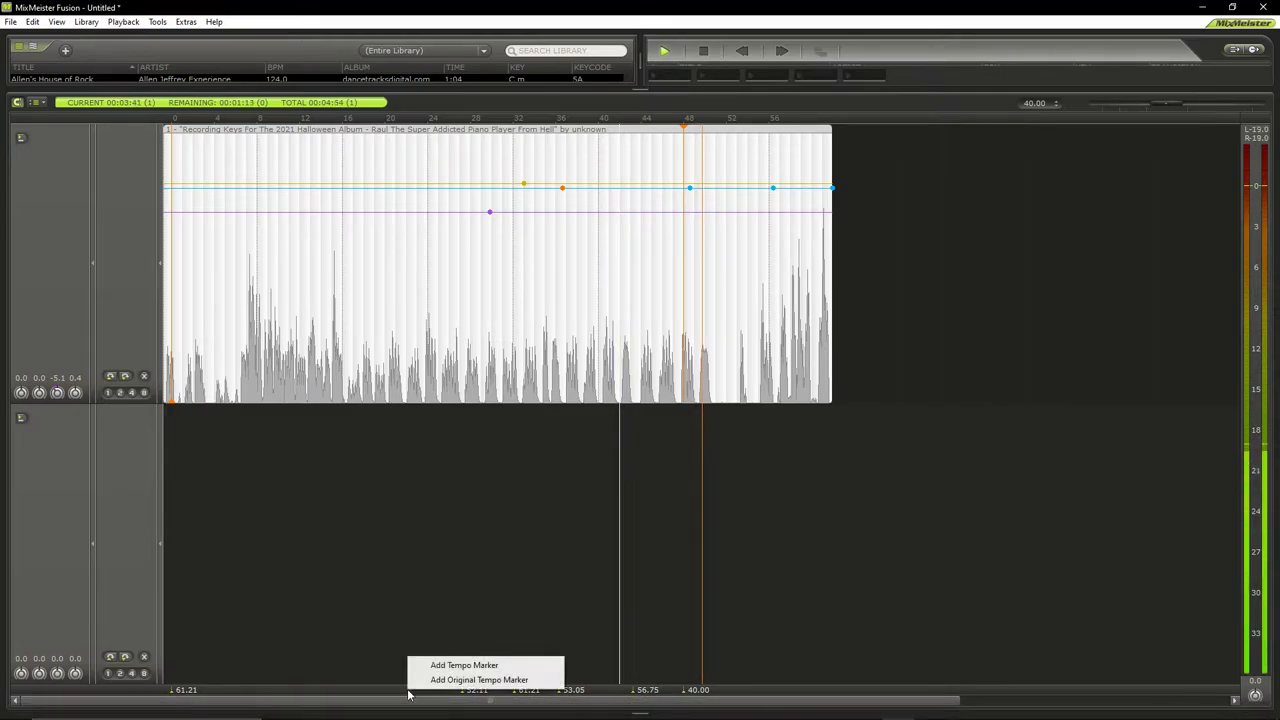
pyautogui.click(421, 667)
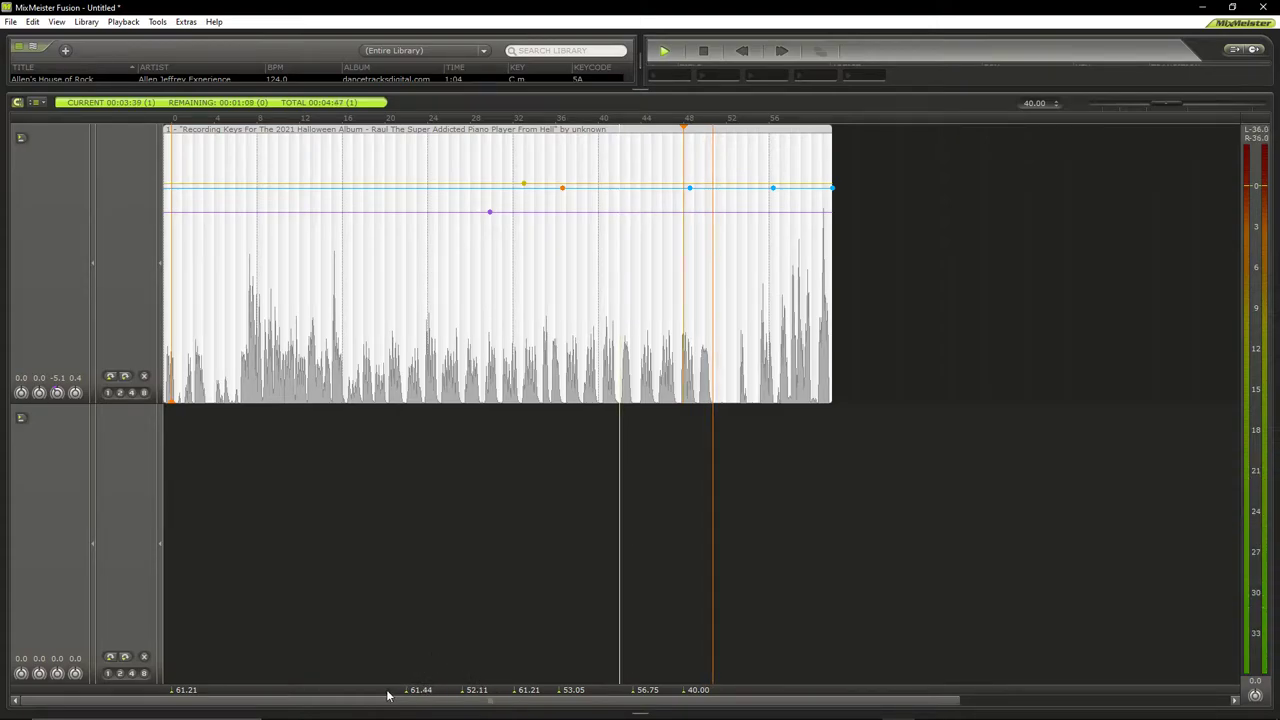
# Add a tempo marker around bar 17 and lower it to 51.28 BPM.
pyautogui.rightClick(352, 693)
pyautogui.click(365, 664)
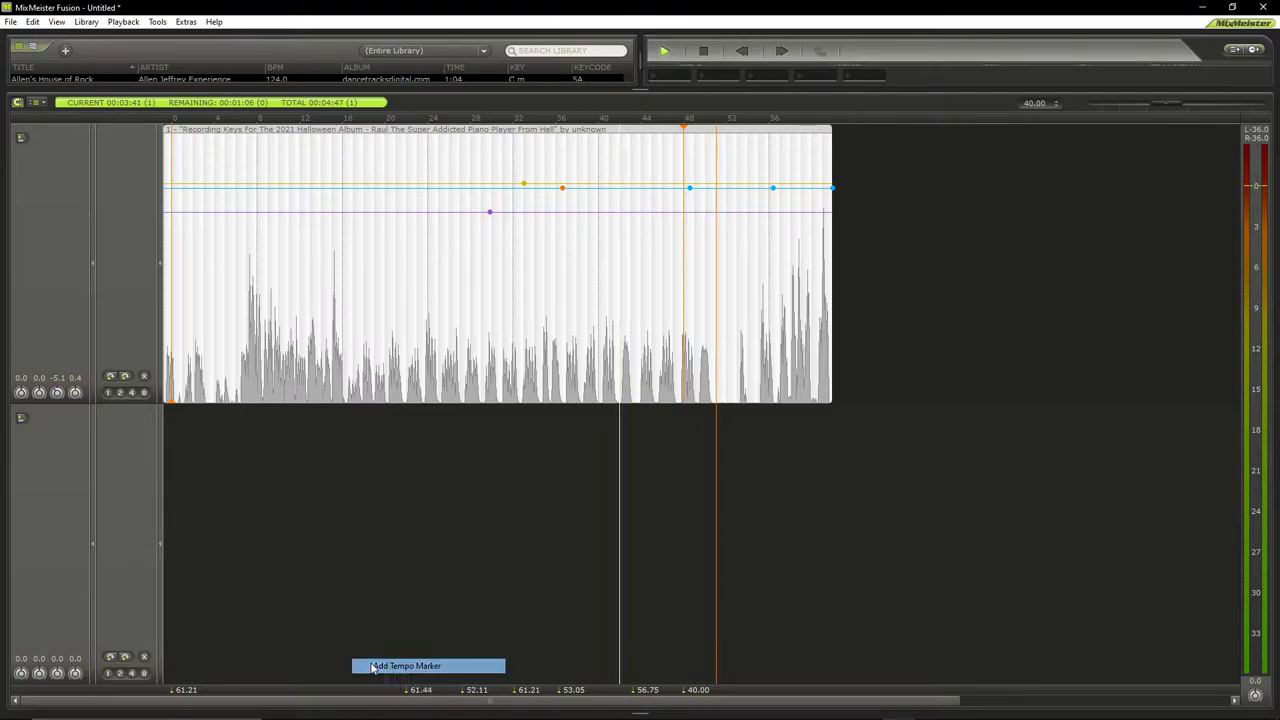
pyautogui.moveTo(365, 690); pyautogui.dragTo(365, 699)
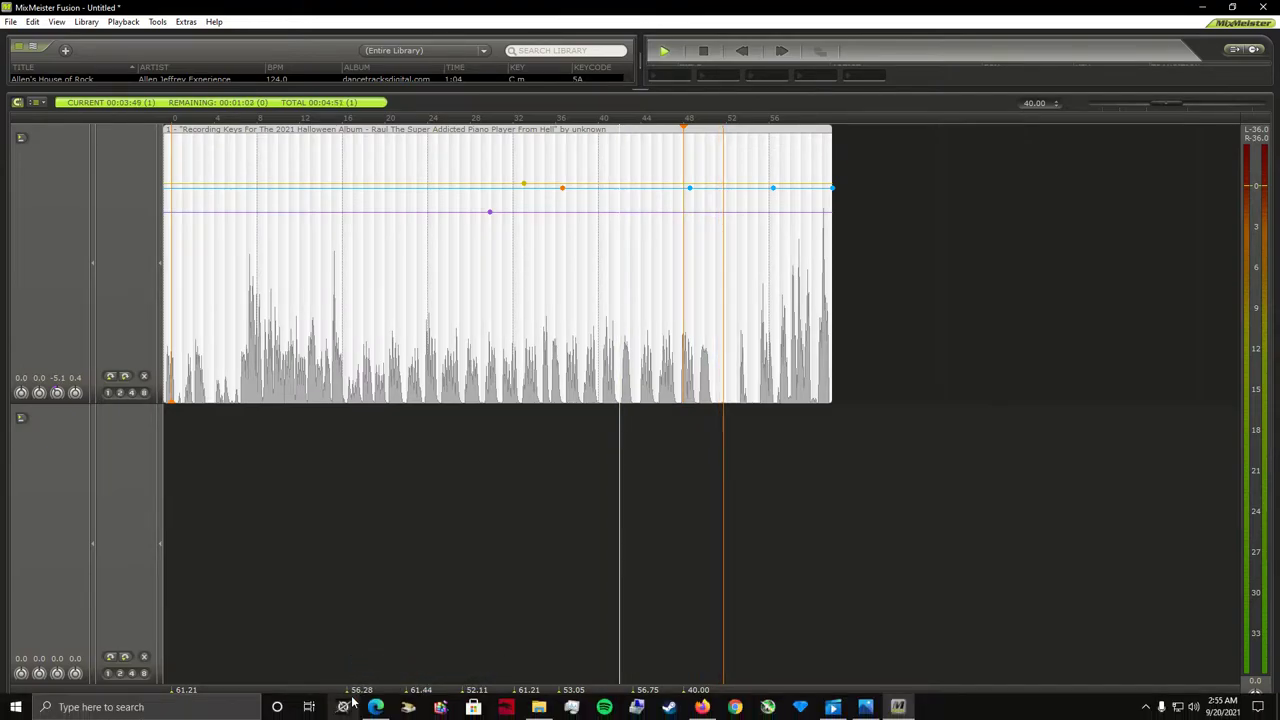
pyautogui.moveTo(360, 700); pyautogui.dragTo(360, 712)
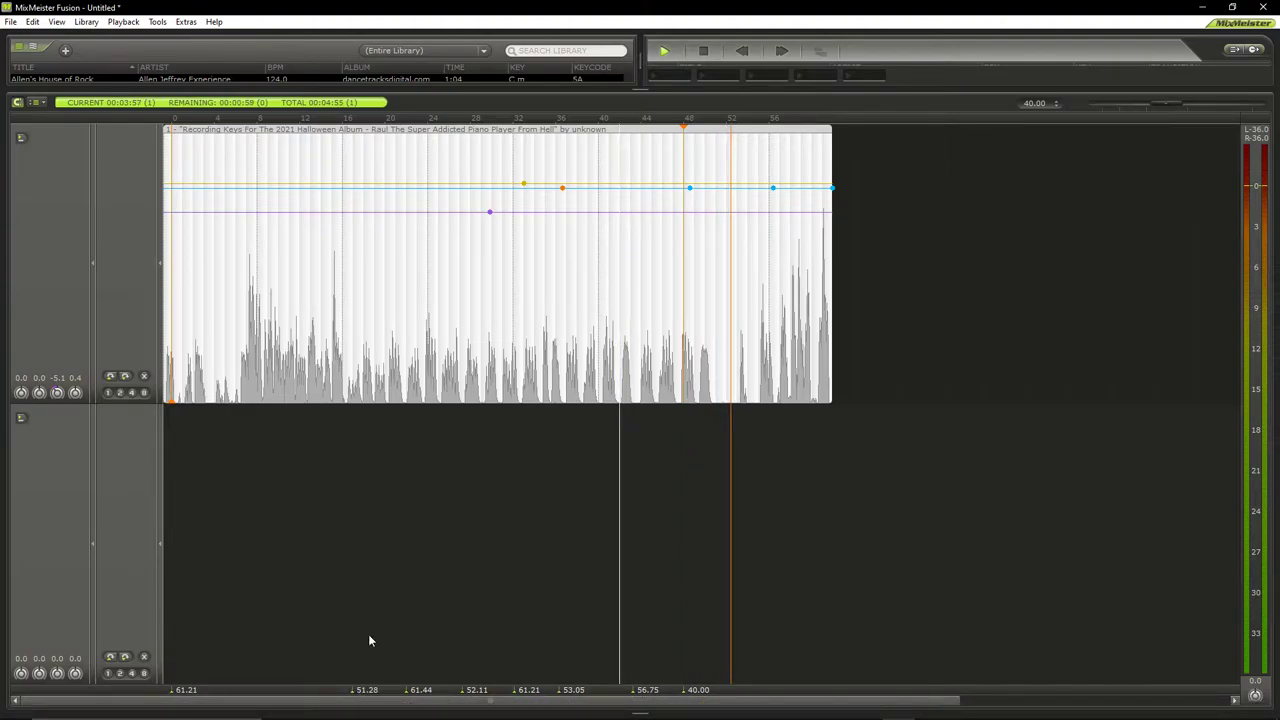
# Play the track from around bar 15 and examine the waveform there up close.
pyautogui.click(329, 614)
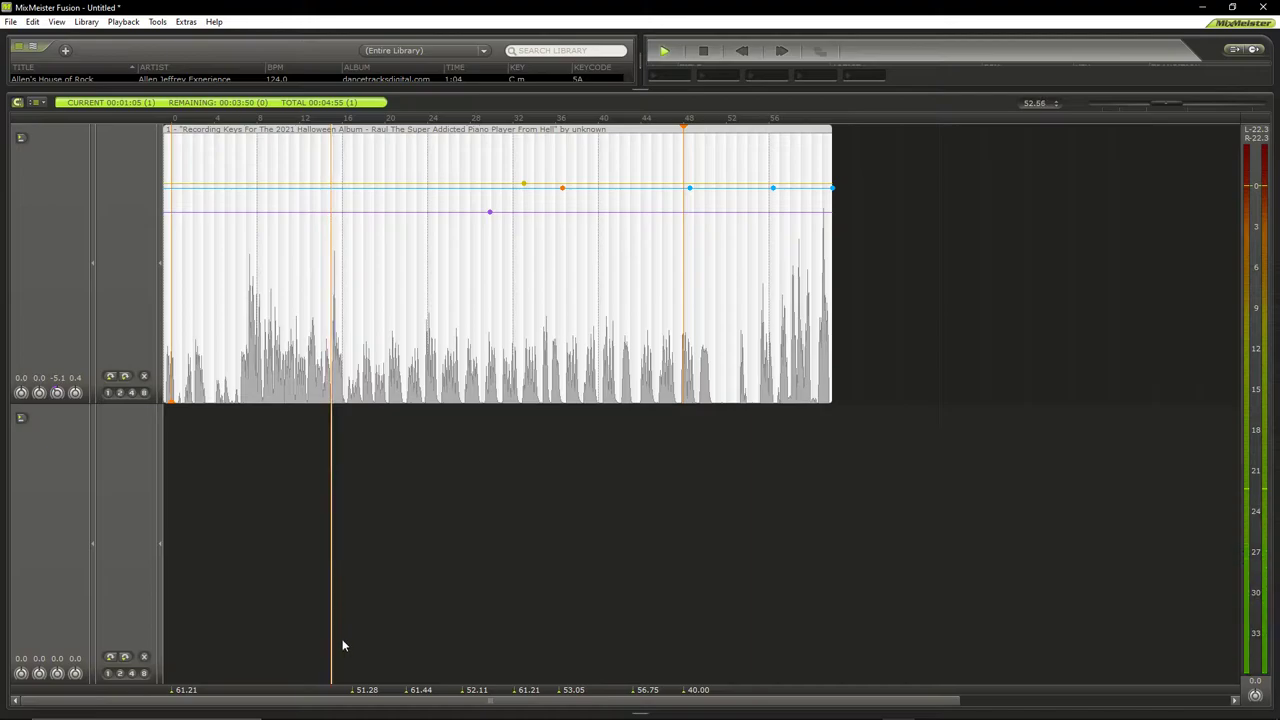
pyautogui.click(338, 630)
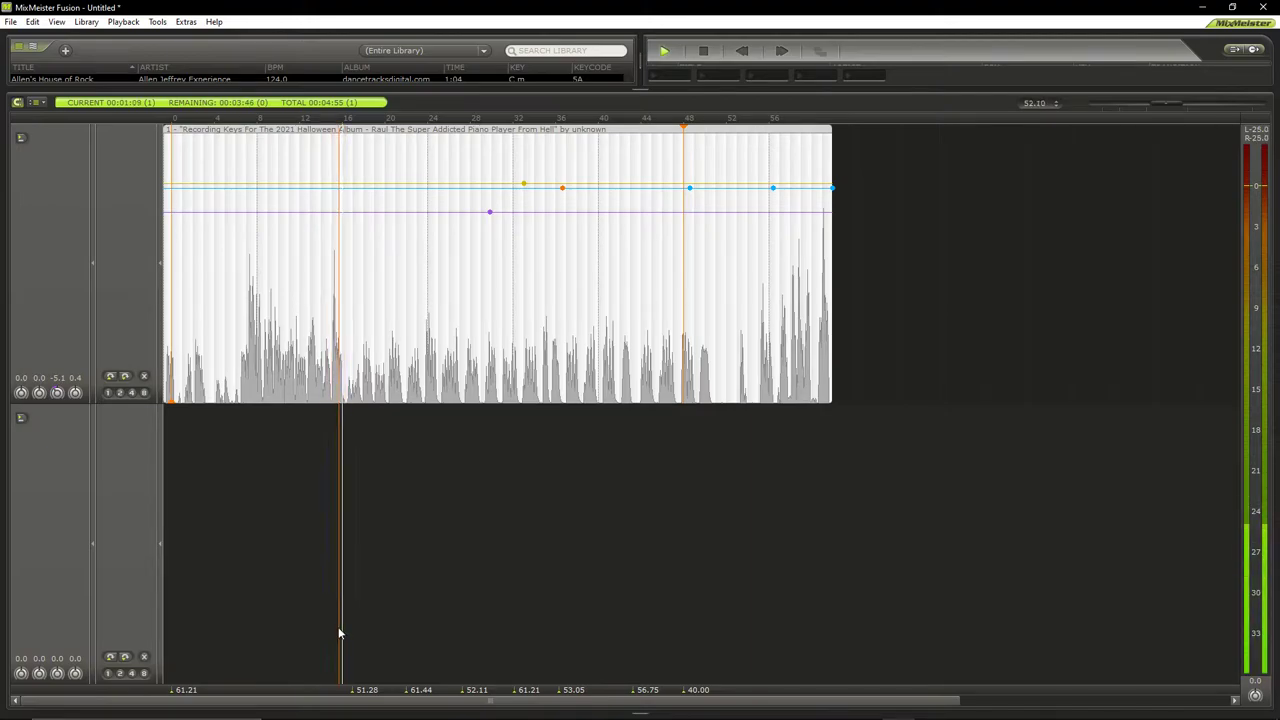
pyautogui.click(333, 632)
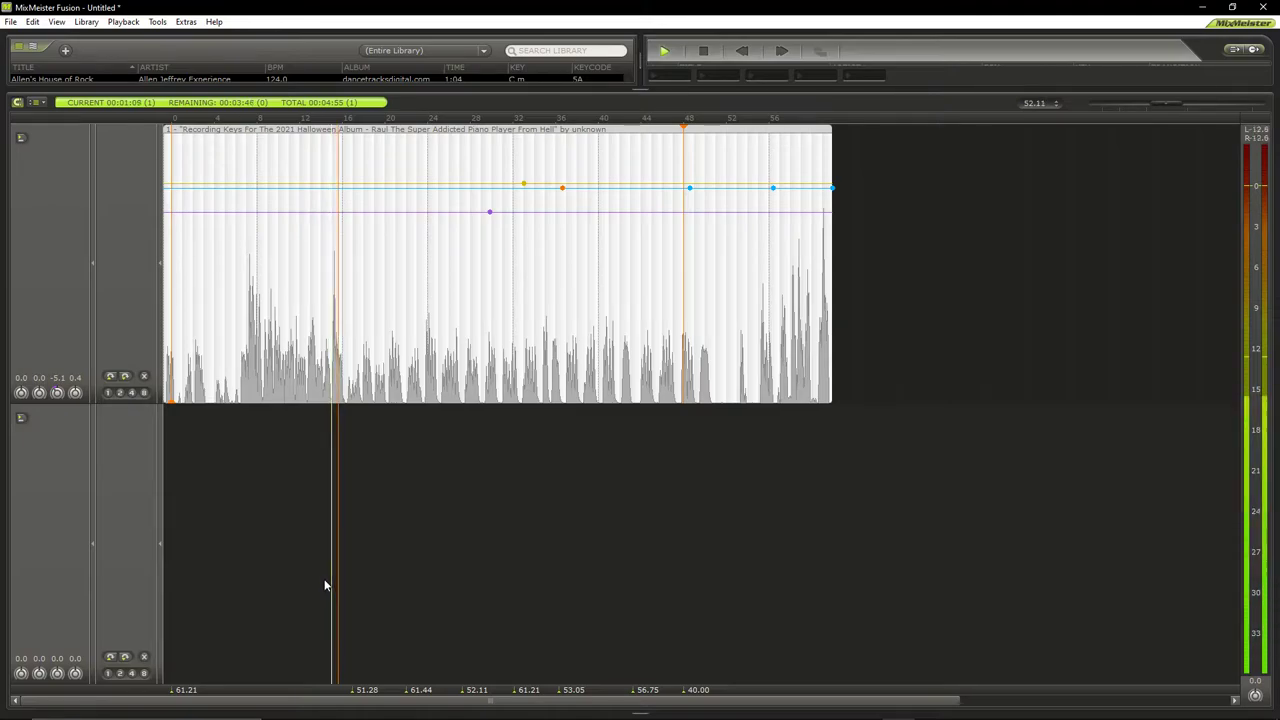
pyautogui.scroll(1, 324, 580)
pyautogui.scroll(1, 338, 561)
pyautogui.click(366, 455)
pyautogui.scroll(1, 366, 445)
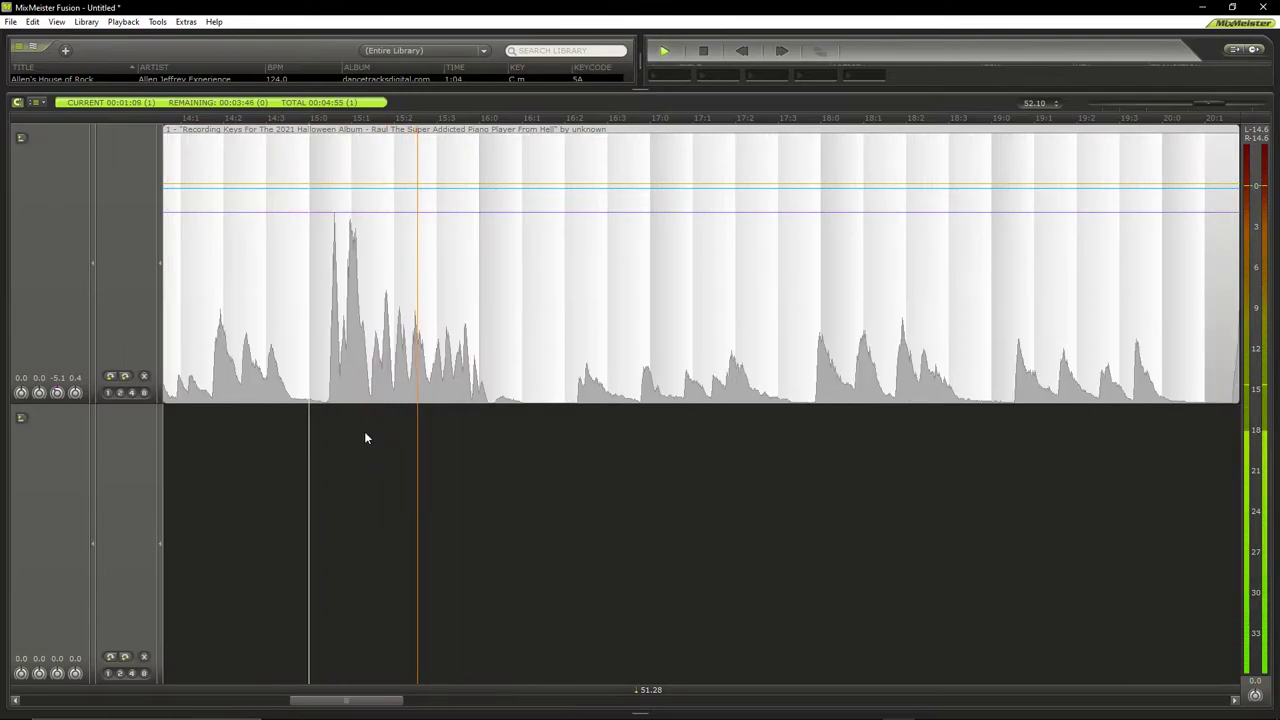
# Play the track from just after bar 15 and split the segment at the bar 15 cursor.
pyautogui.click(384, 365)
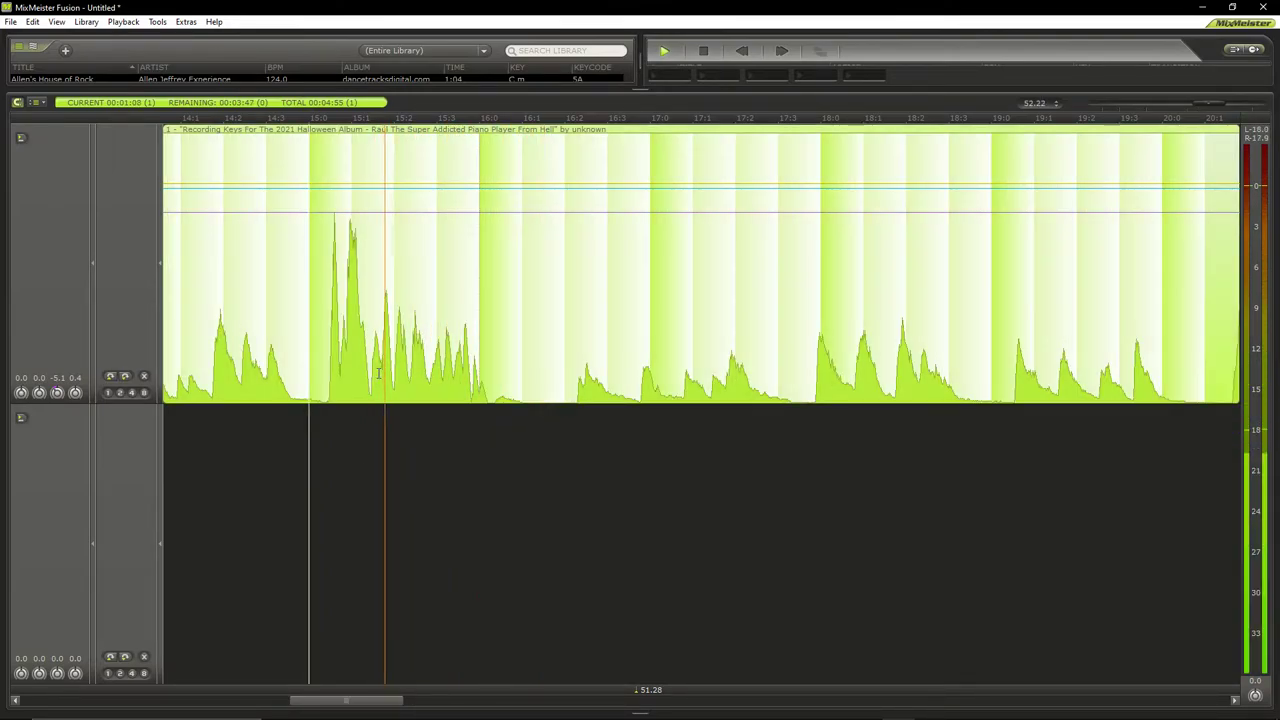
pyautogui.click(338, 372)
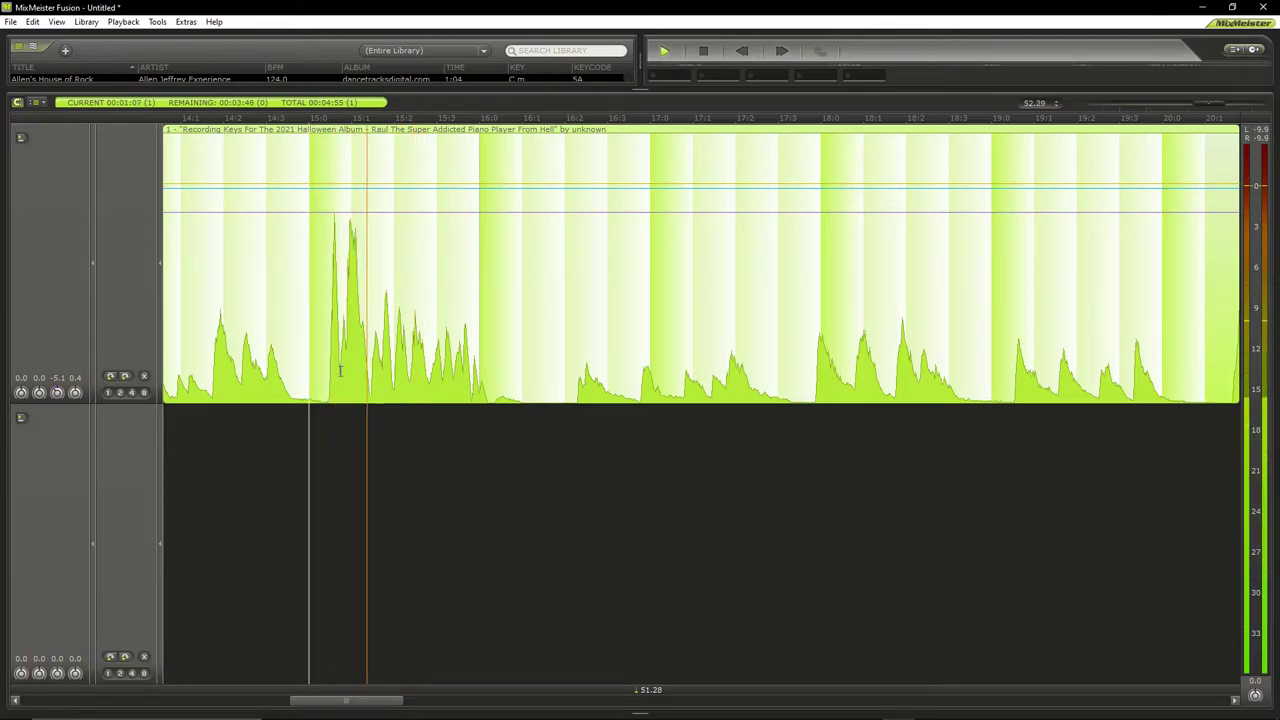
pyautogui.click(334, 375)
pyautogui.rightClick(331, 372)
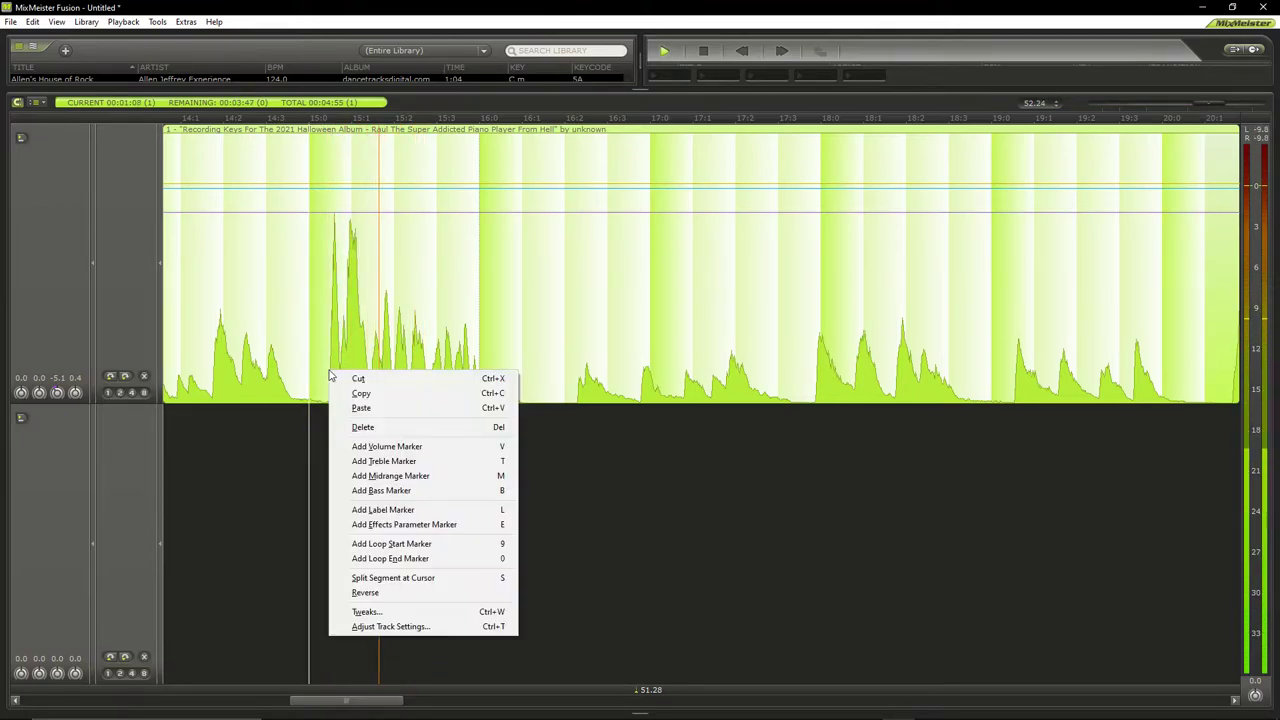
pyautogui.click(365, 578)
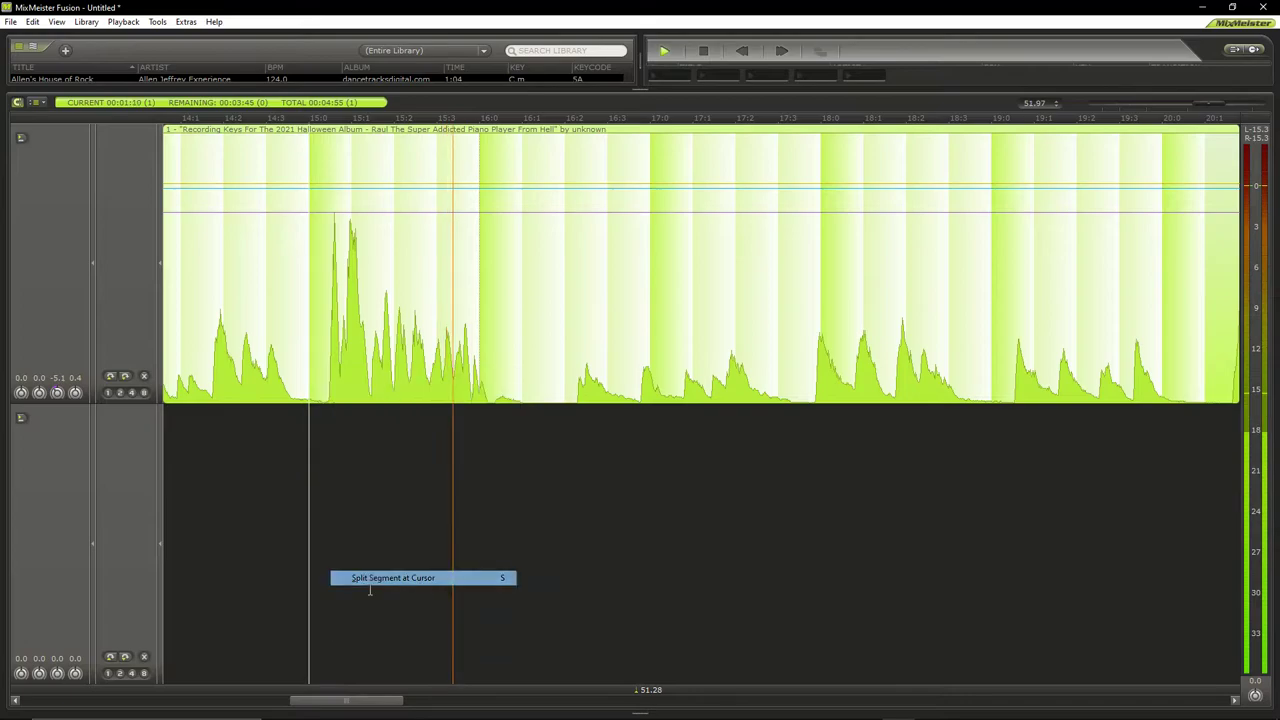
# Add a volume marker at the bar 15 split, at the end of the earlier segment.
pyautogui.rightClick(289, 189)
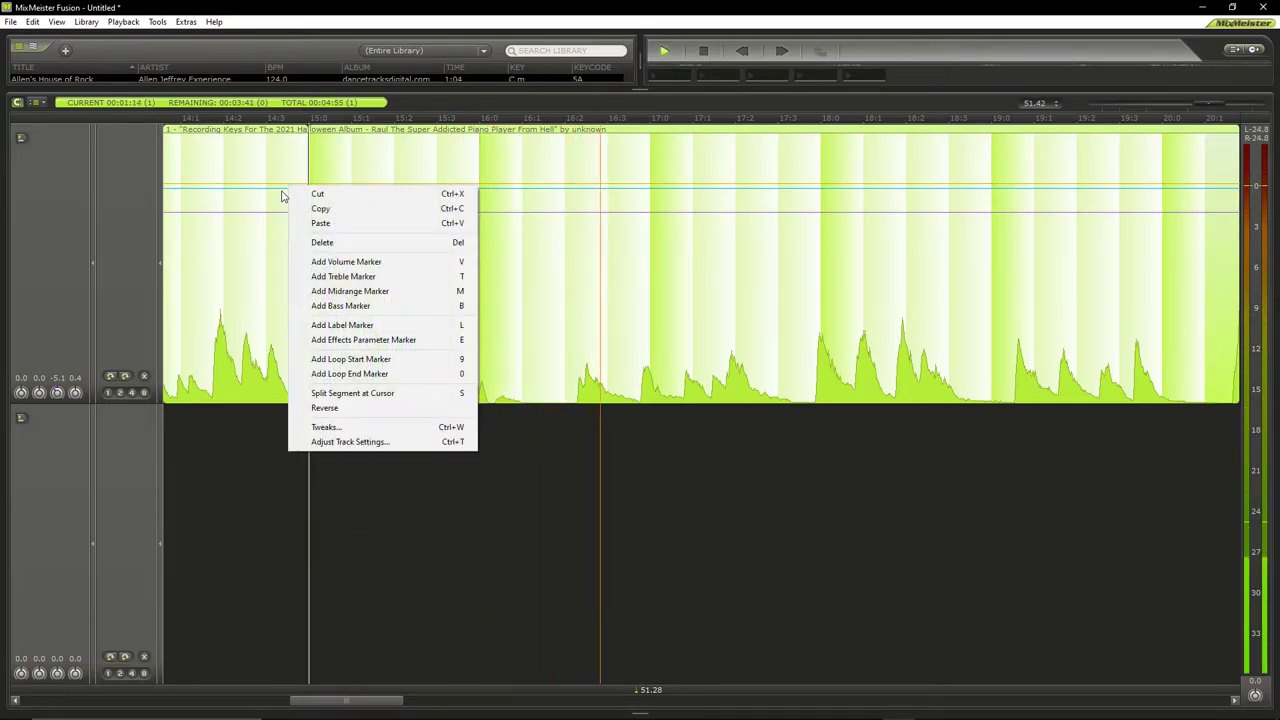
pyautogui.click(313, 264)
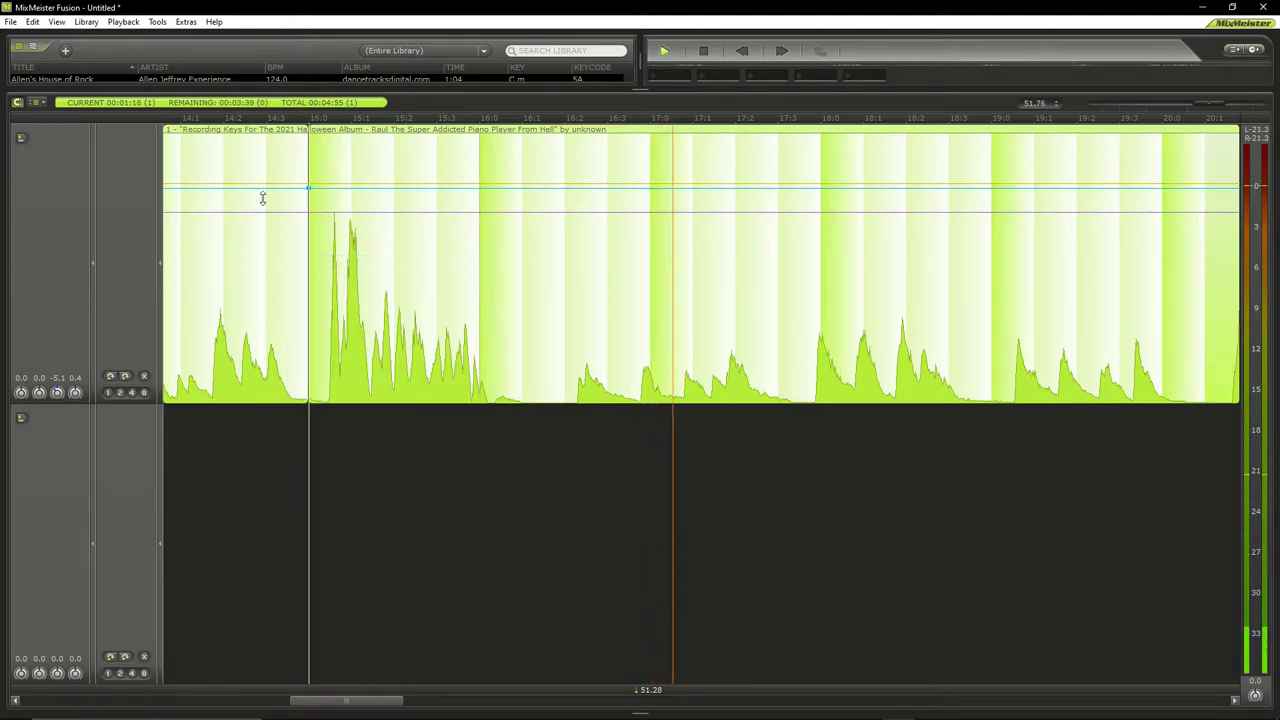
pyautogui.rightClick(261, 191)
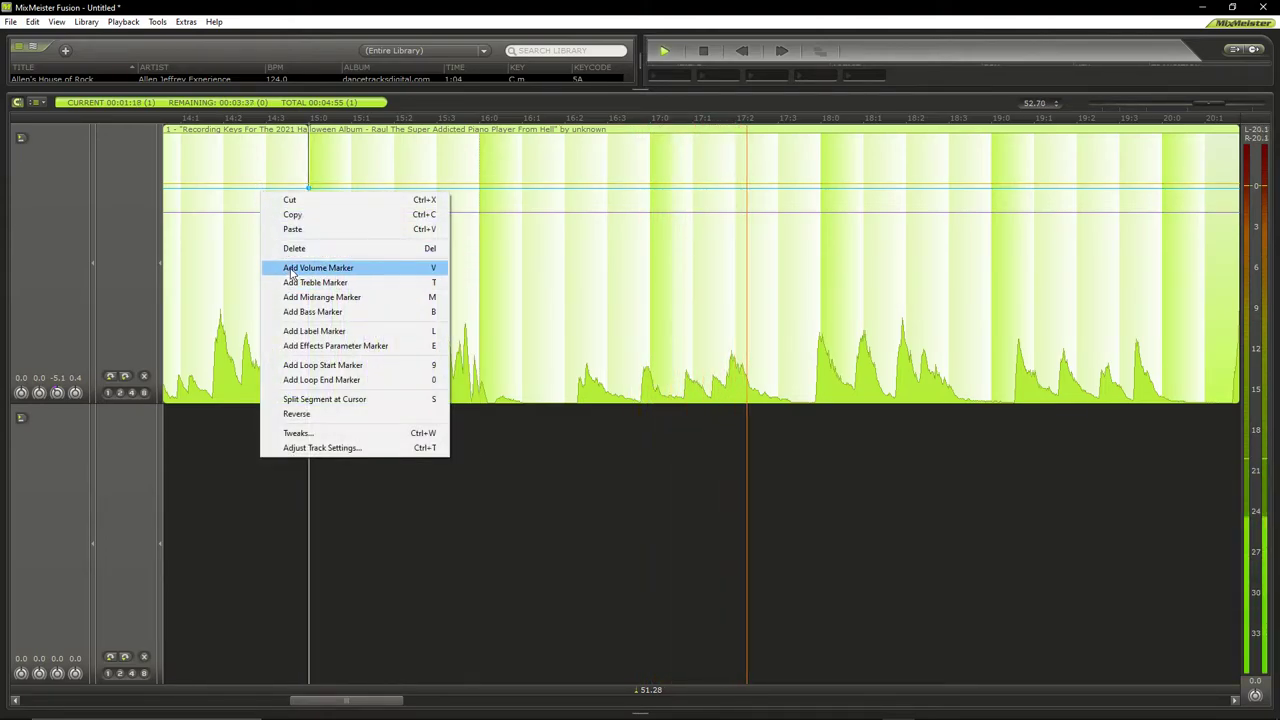
pyautogui.click(300, 267)
pyautogui.rightClick(269, 196)
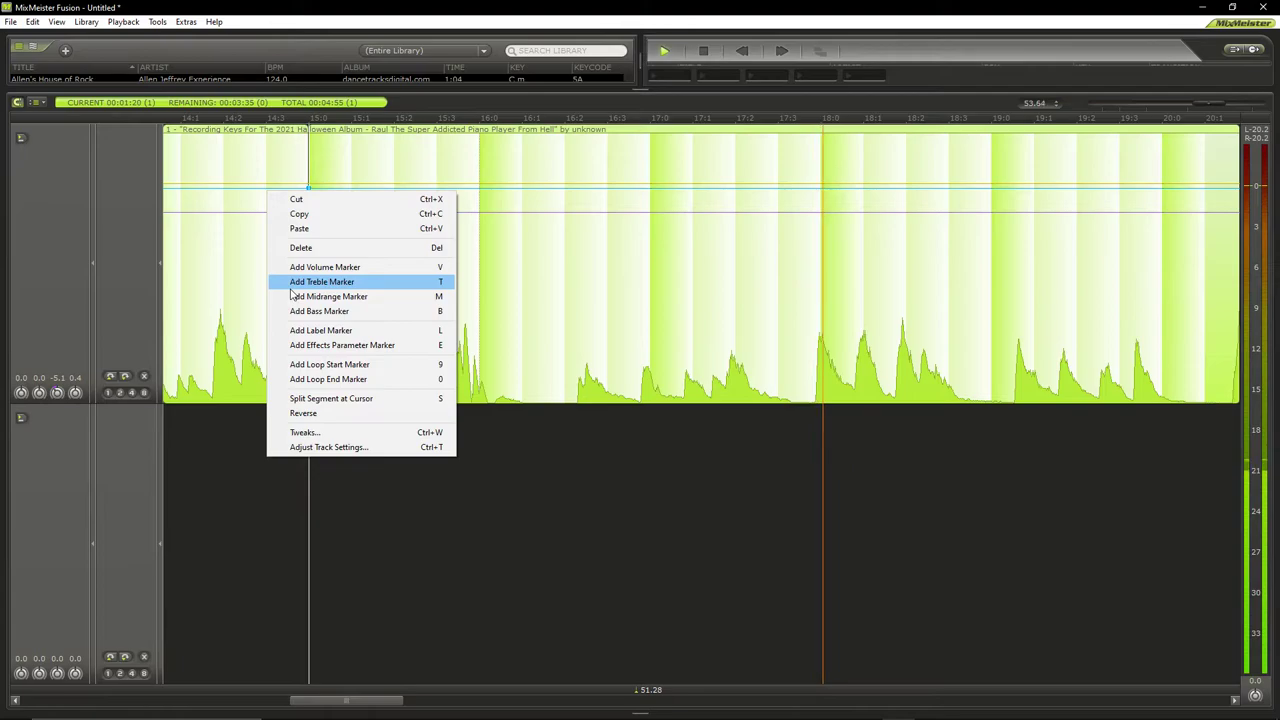
pyautogui.click(300, 267)
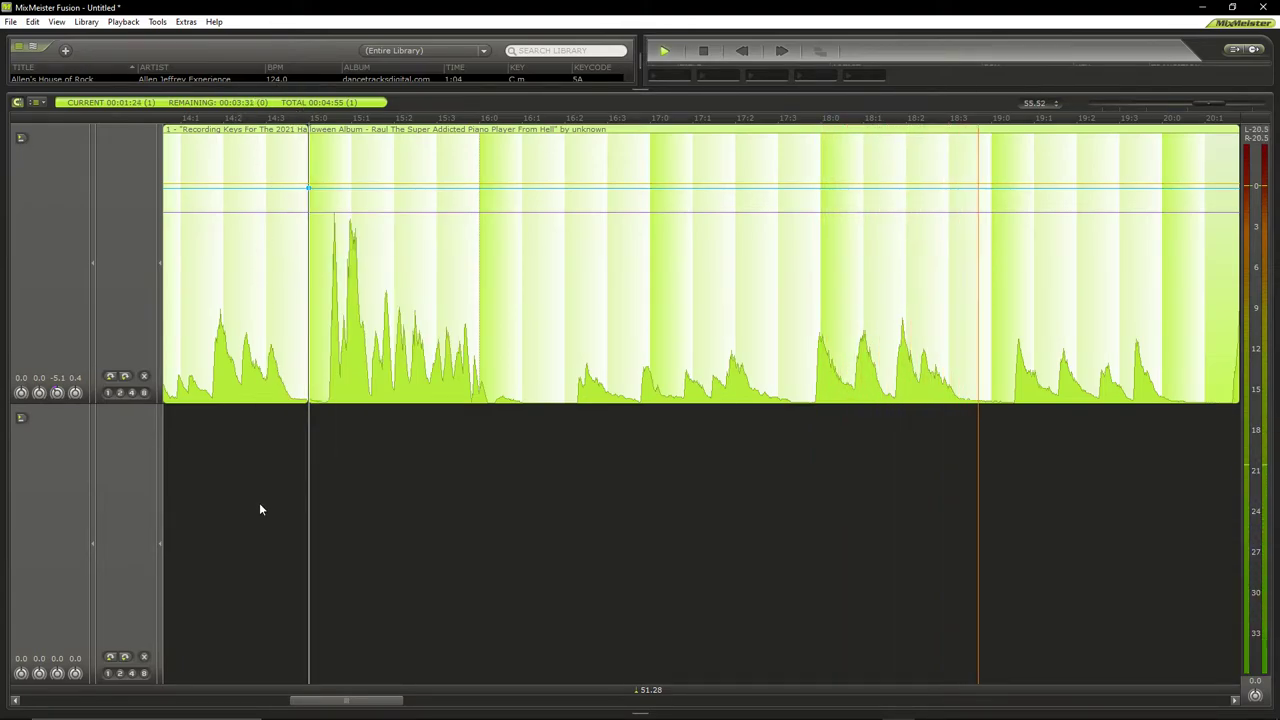
# Add a volume marker around bar 13 in the earlier segment, lower it to -50 dB and move it to the bar 15 split.
pyautogui.rightClick(265, 474)
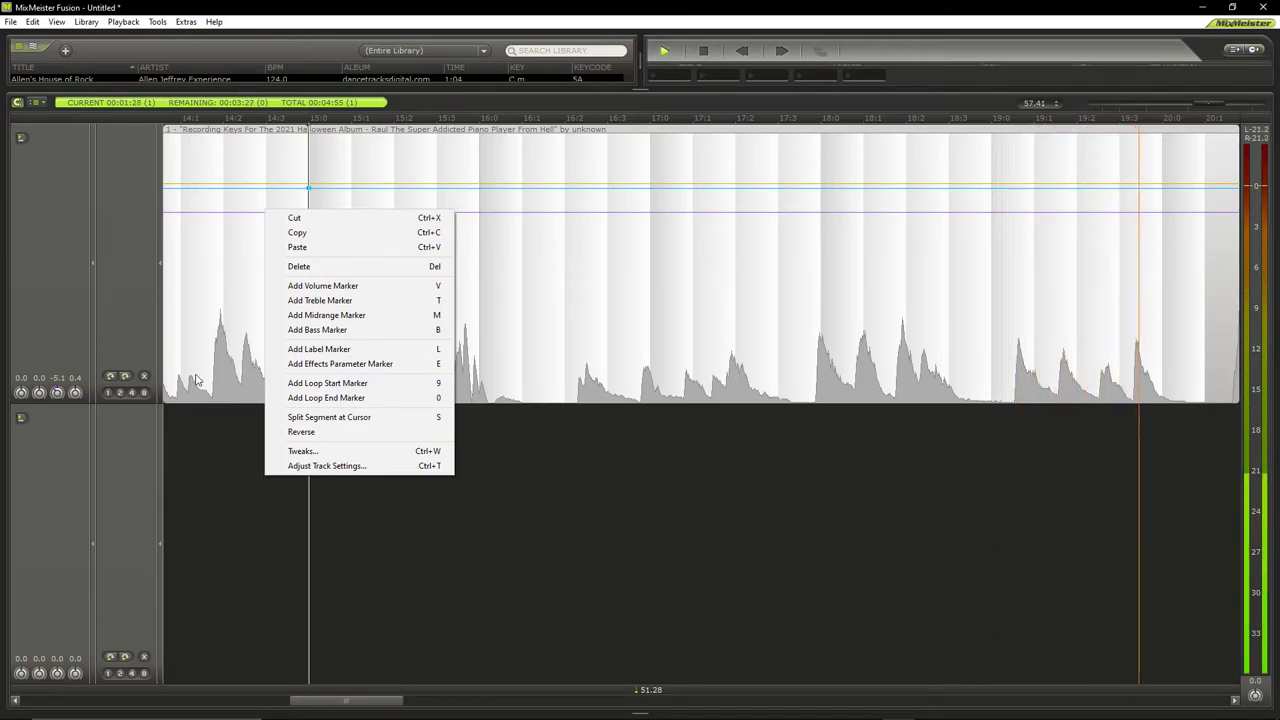
pyautogui.moveTo(315, 706); pyautogui.dragTo(281, 704)
pyautogui.rightClick(372, 192)
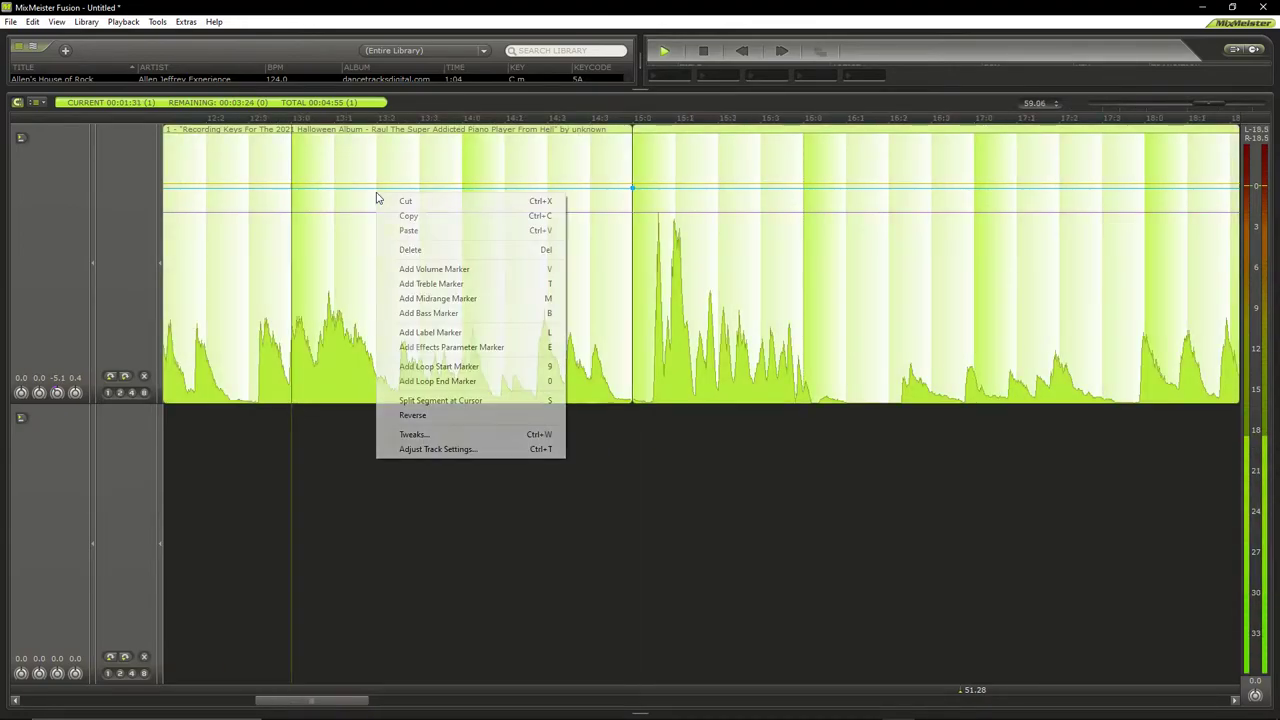
pyautogui.click(410, 265)
pyautogui.moveTo(299, 195); pyautogui.dragTo(398, 270)
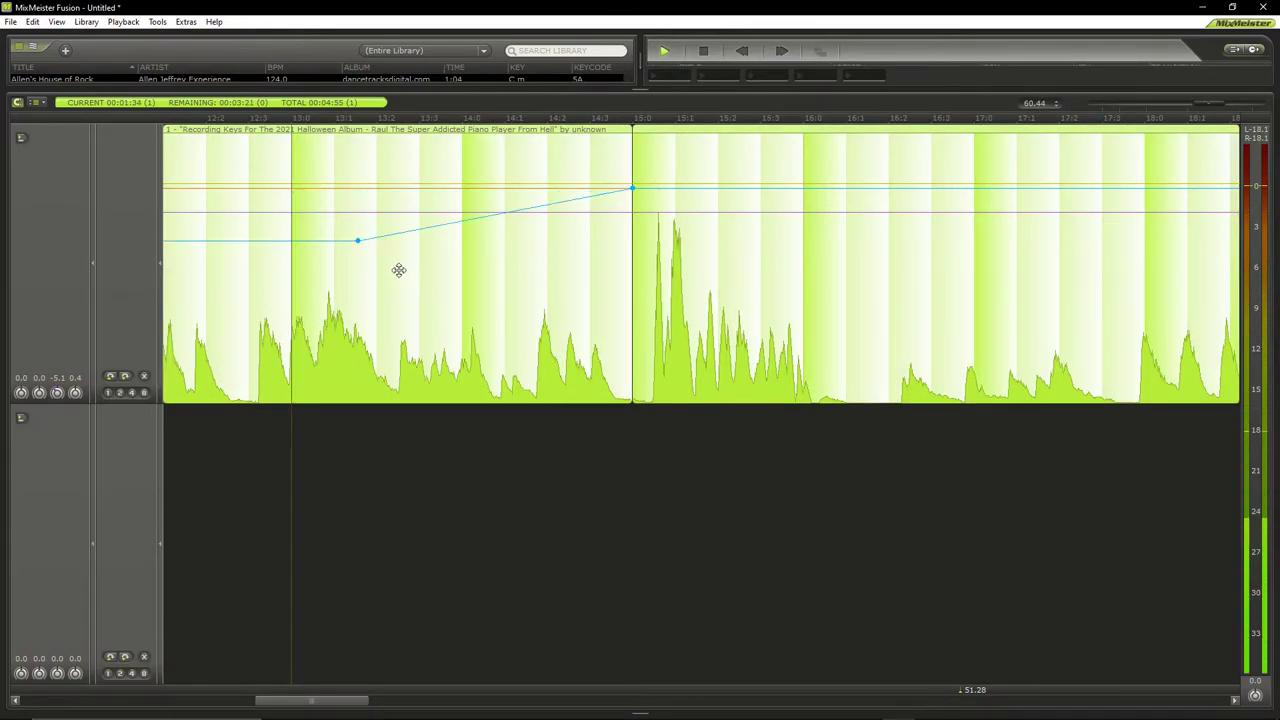
pyautogui.click(618, 462)
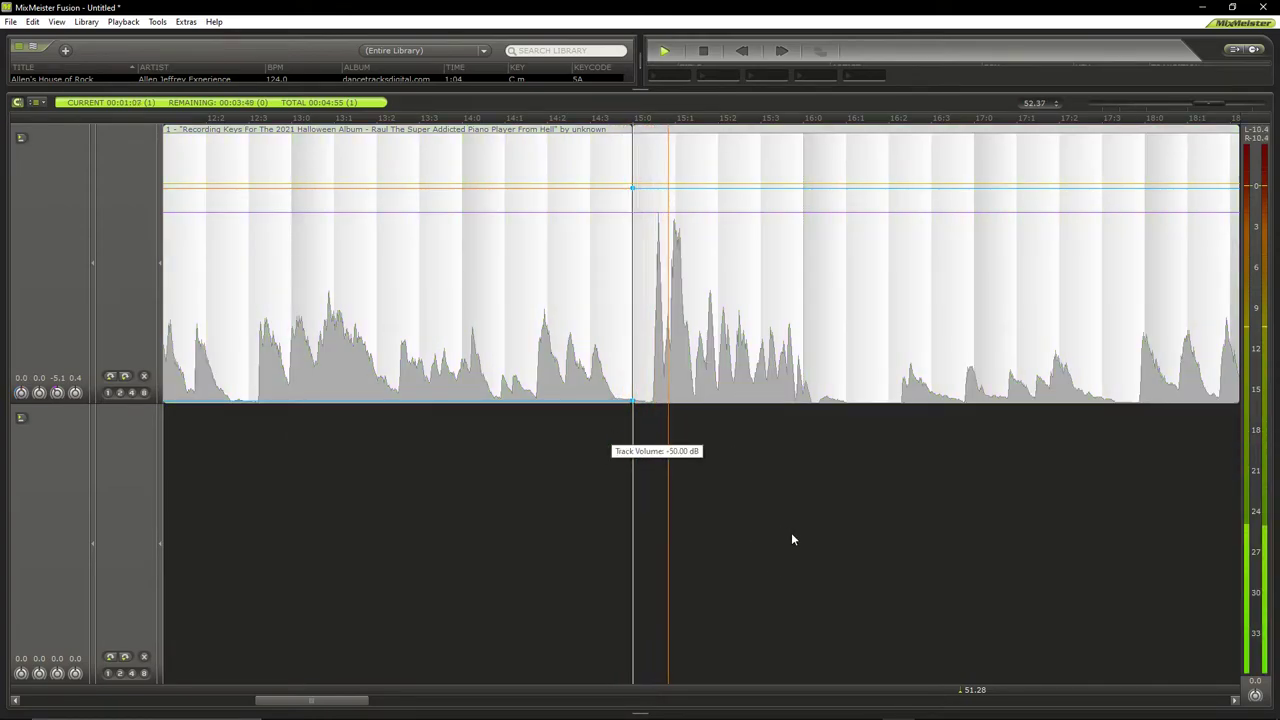
# Add a 52.11 BPM tempo marker around 15:2 and an original tempo marker of 105.01 BPM around 15:3.
pyautogui.scroll(2, 1188, 650)
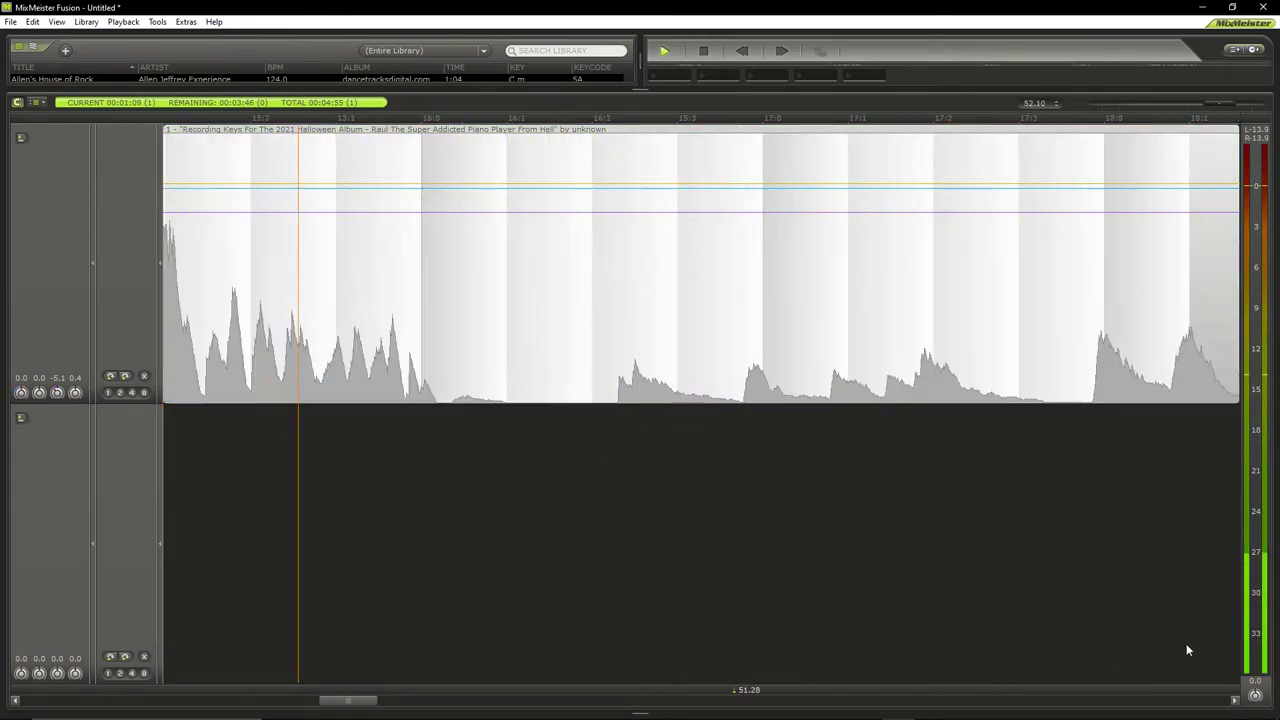
pyautogui.scroll(-2, 1085, 620)
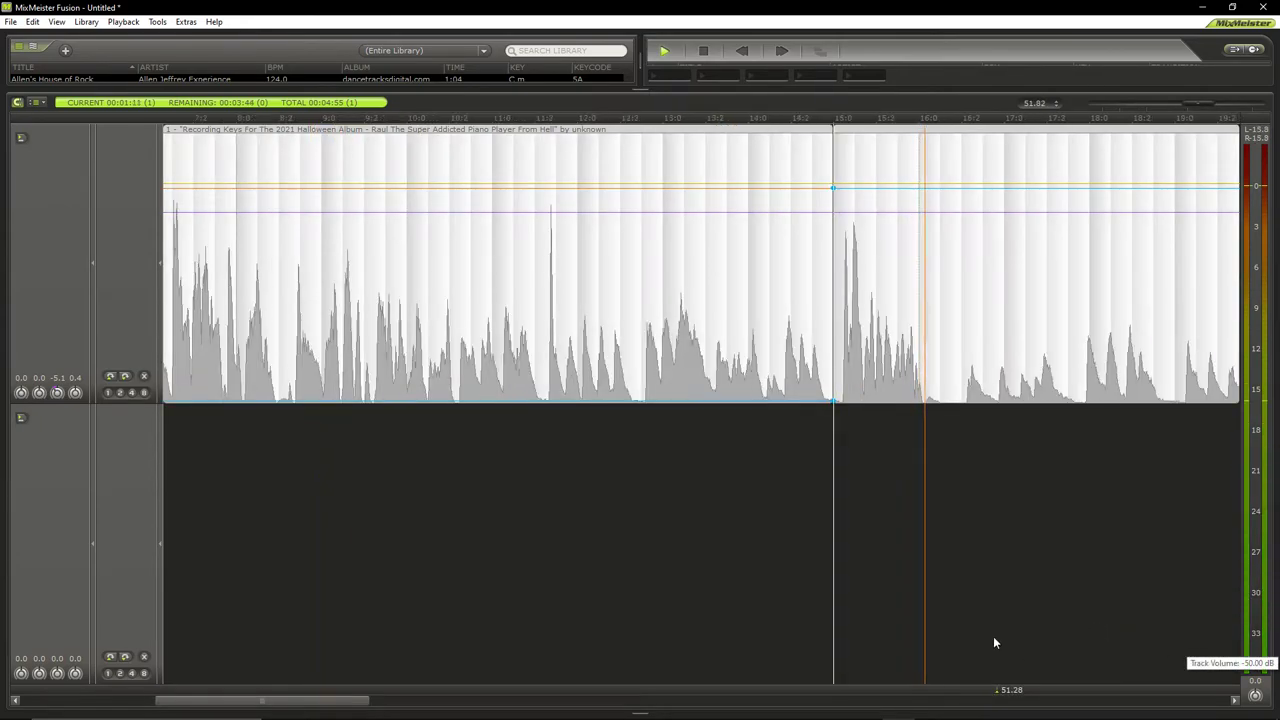
pyautogui.scroll(2, 996, 643)
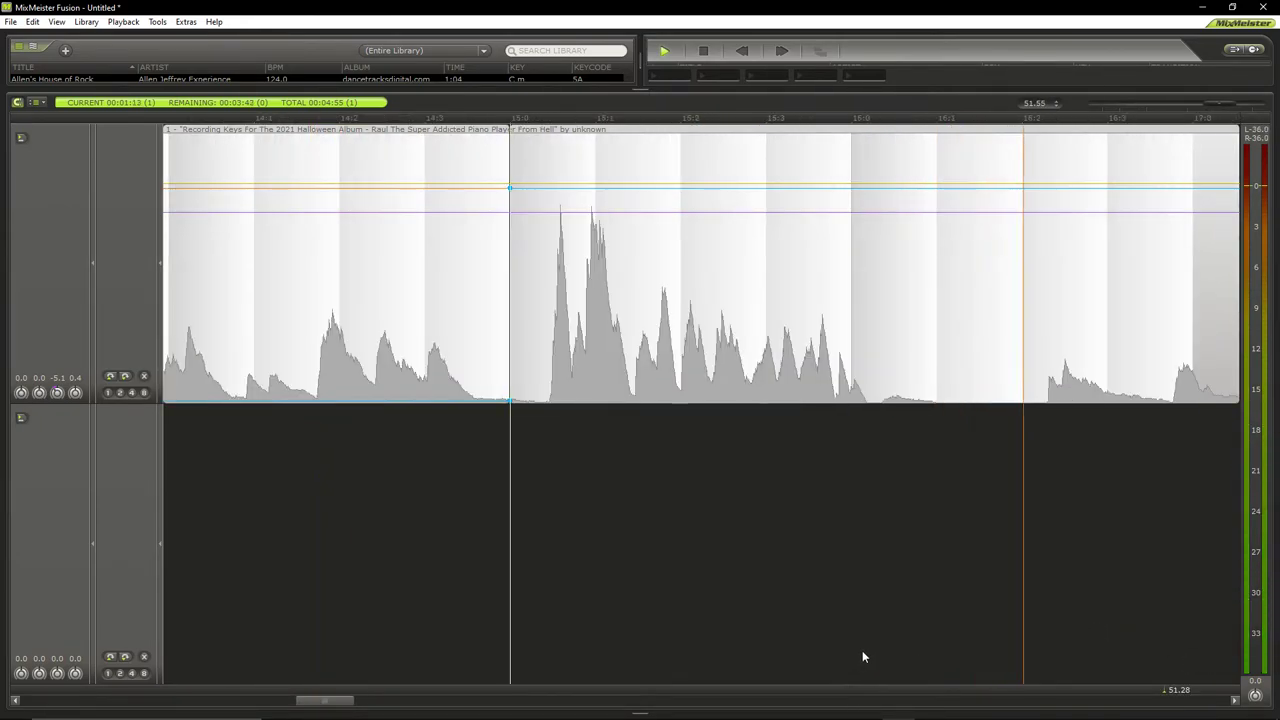
pyautogui.scroll(-1, 950, 605)
pyautogui.click(813, 665)
pyautogui.rightClick(826, 661)
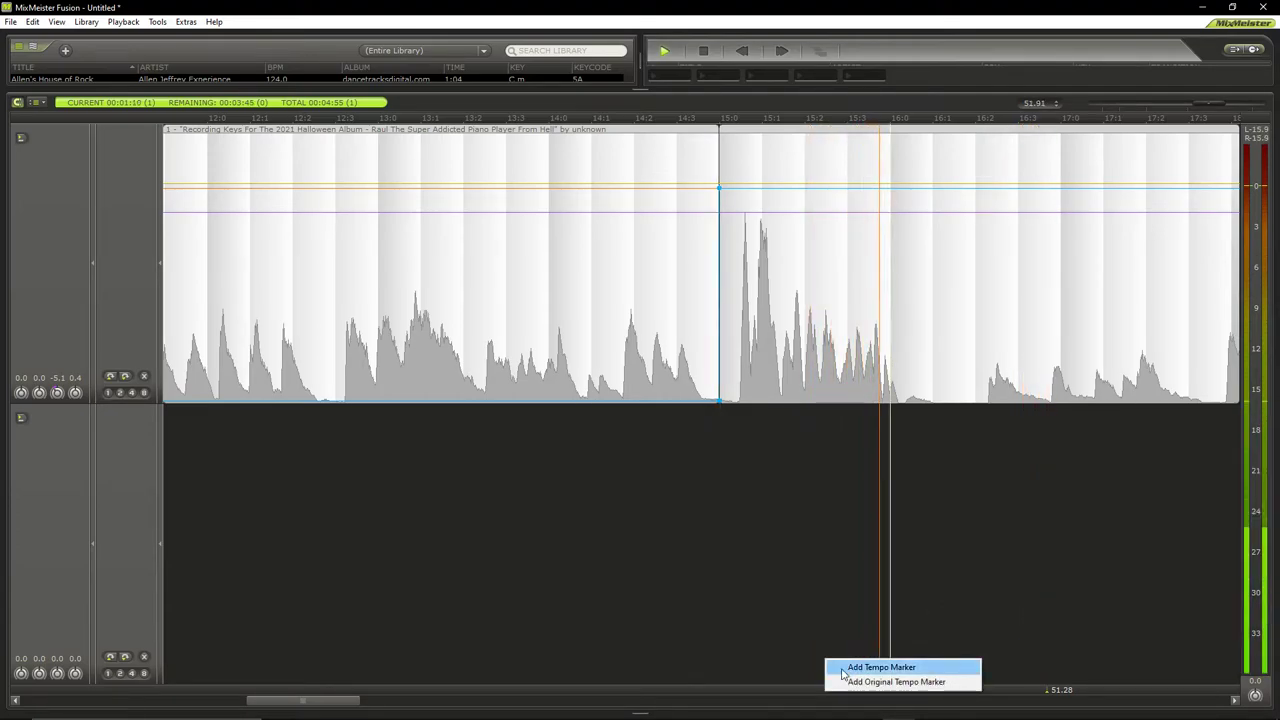
pyautogui.click(860, 667)
pyautogui.rightClick(865, 692)
pyautogui.click(880, 679)
# Try a third tempo marker around bar 16, lowering it to 81.43 BPM while playing the passage from bar 15.
pyautogui.rightClick(908, 693)
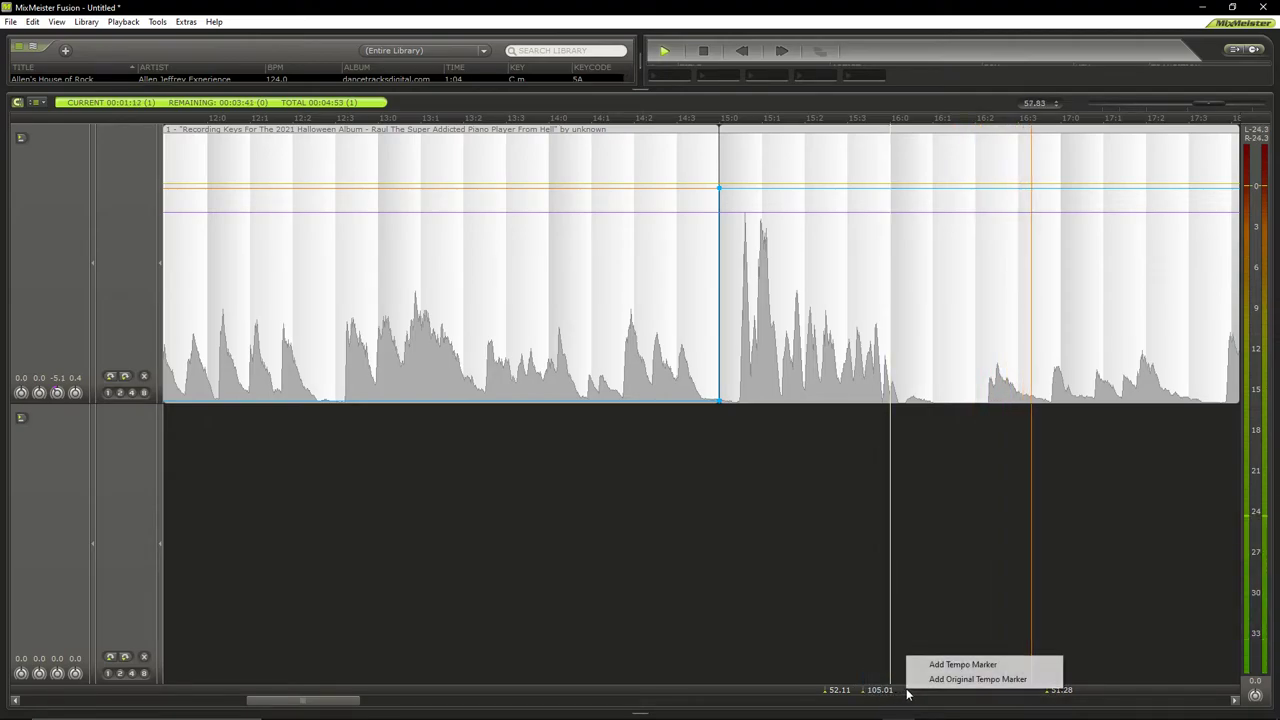
pyautogui.click(915, 664)
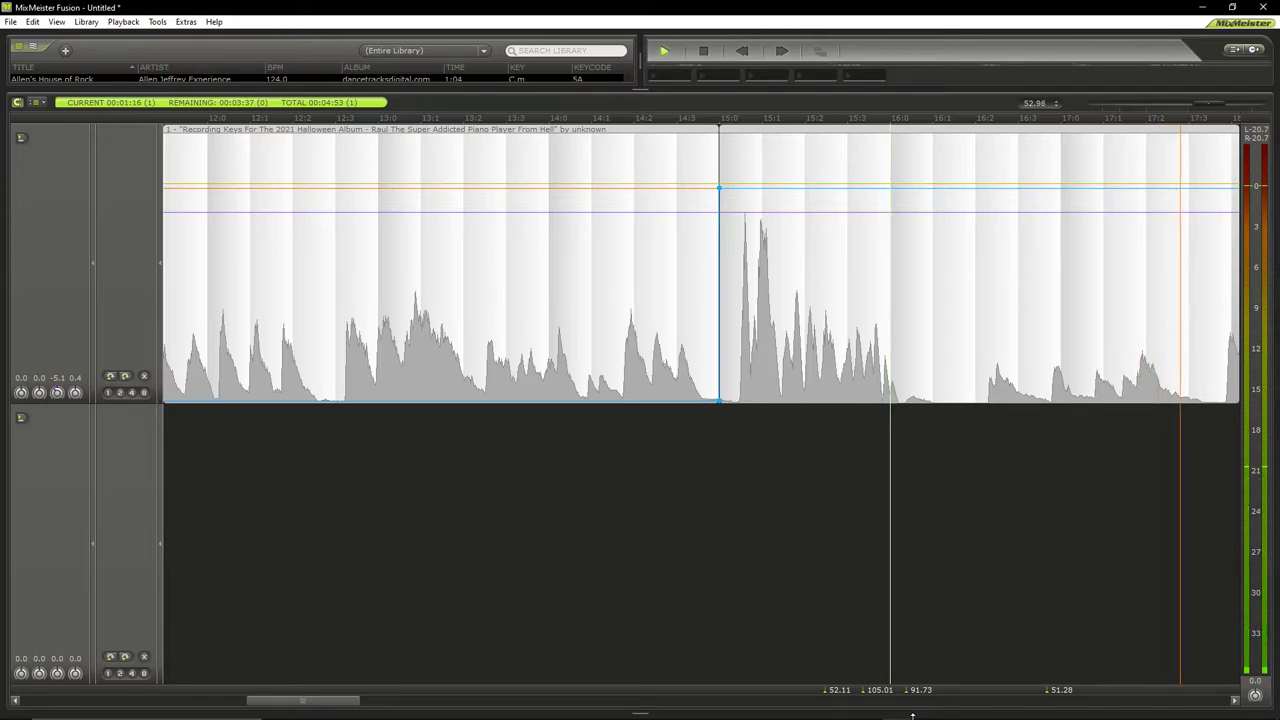
pyautogui.moveTo(909, 695)
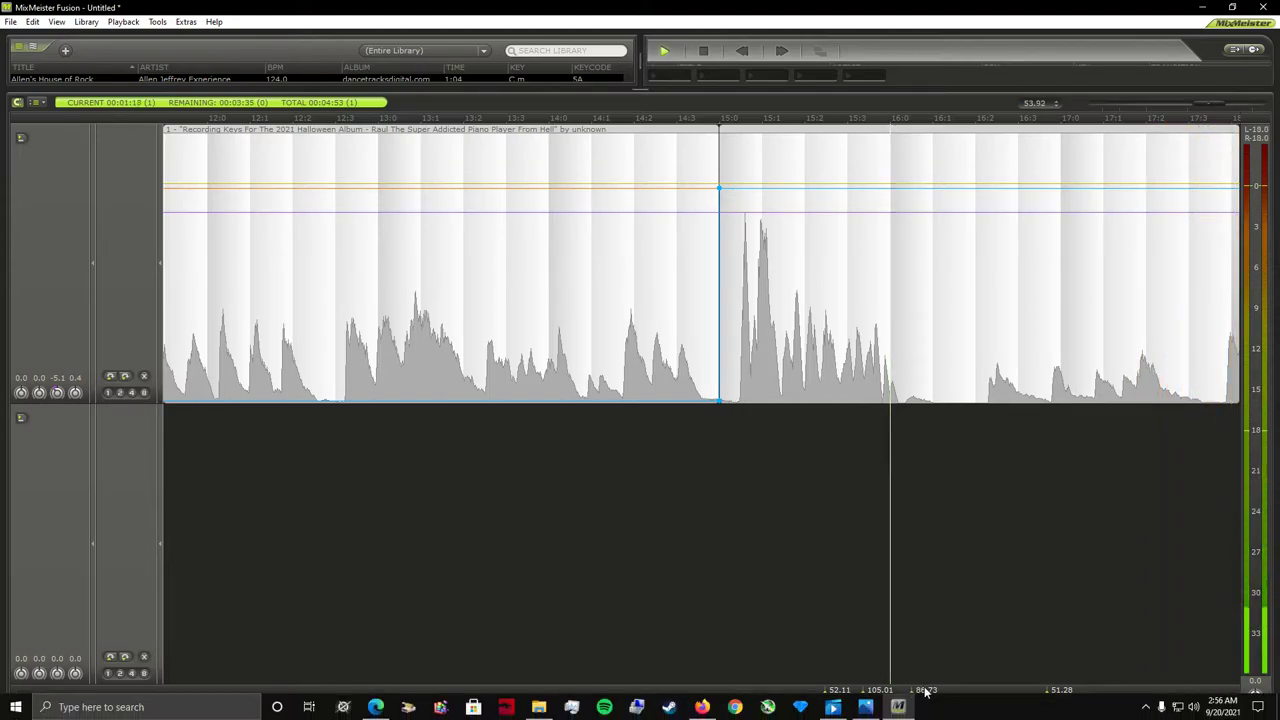
pyautogui.click(810, 653)
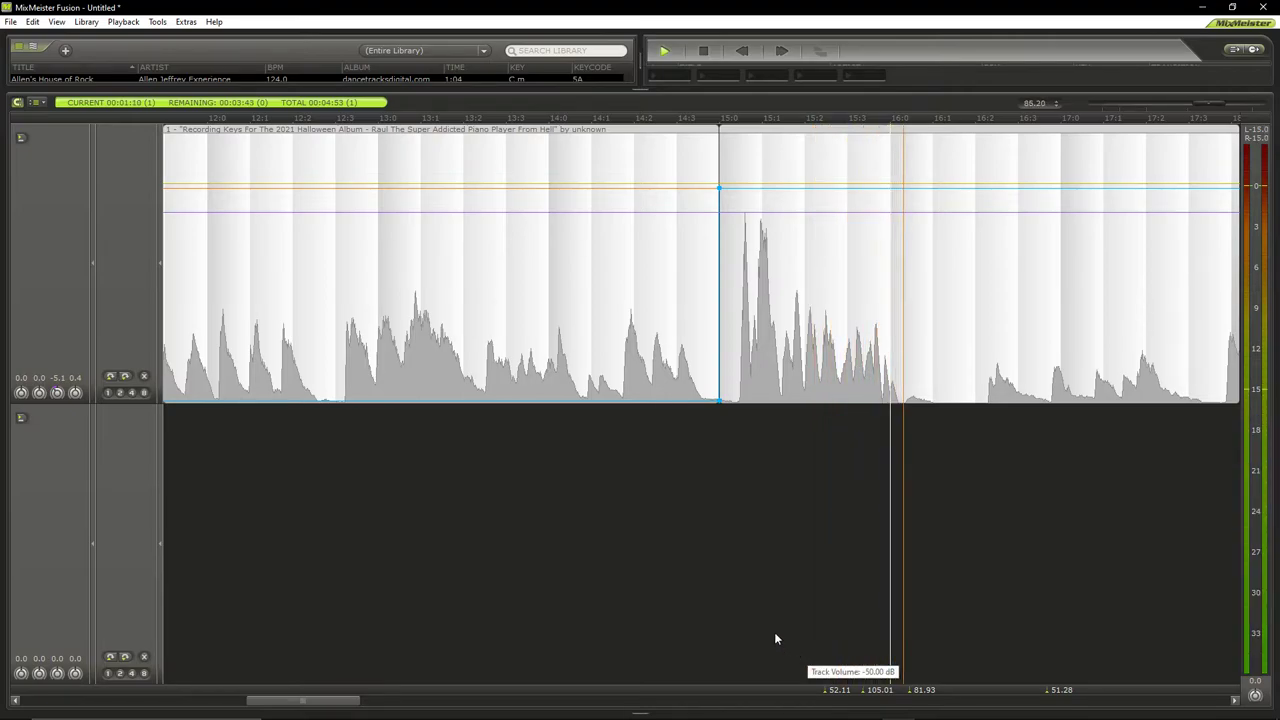
pyautogui.click(772, 640)
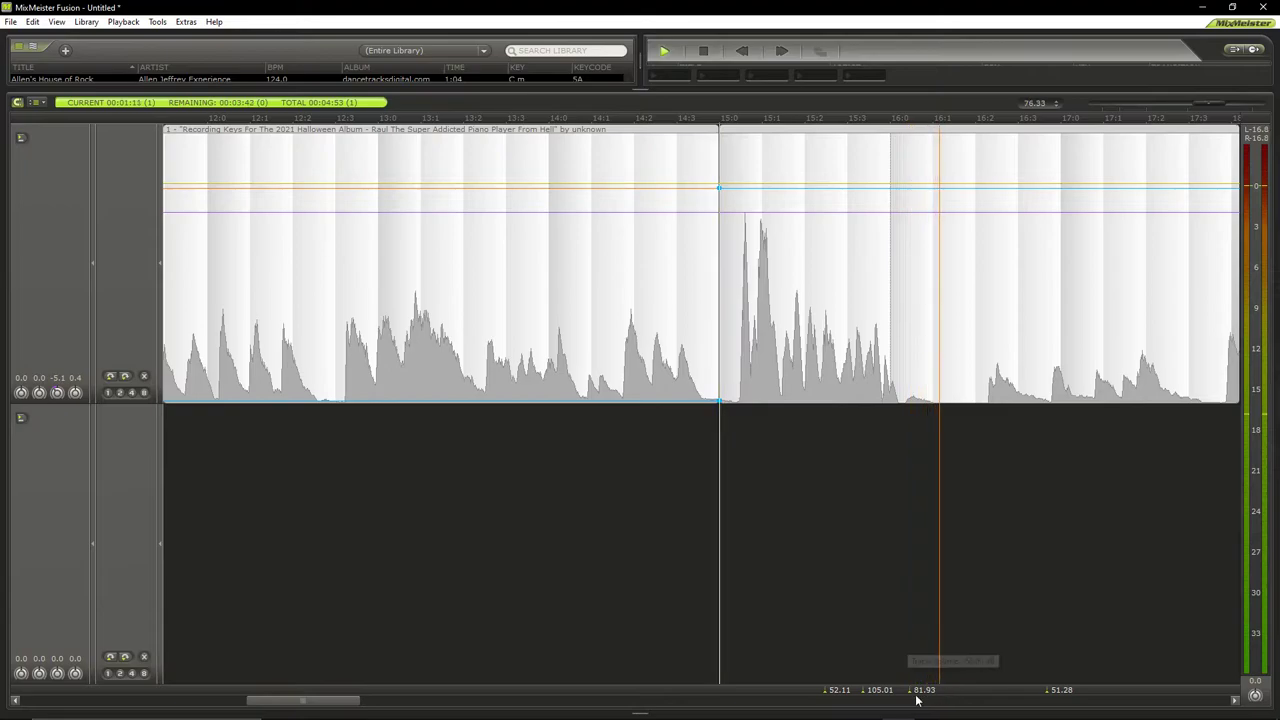
pyautogui.click(794, 646)
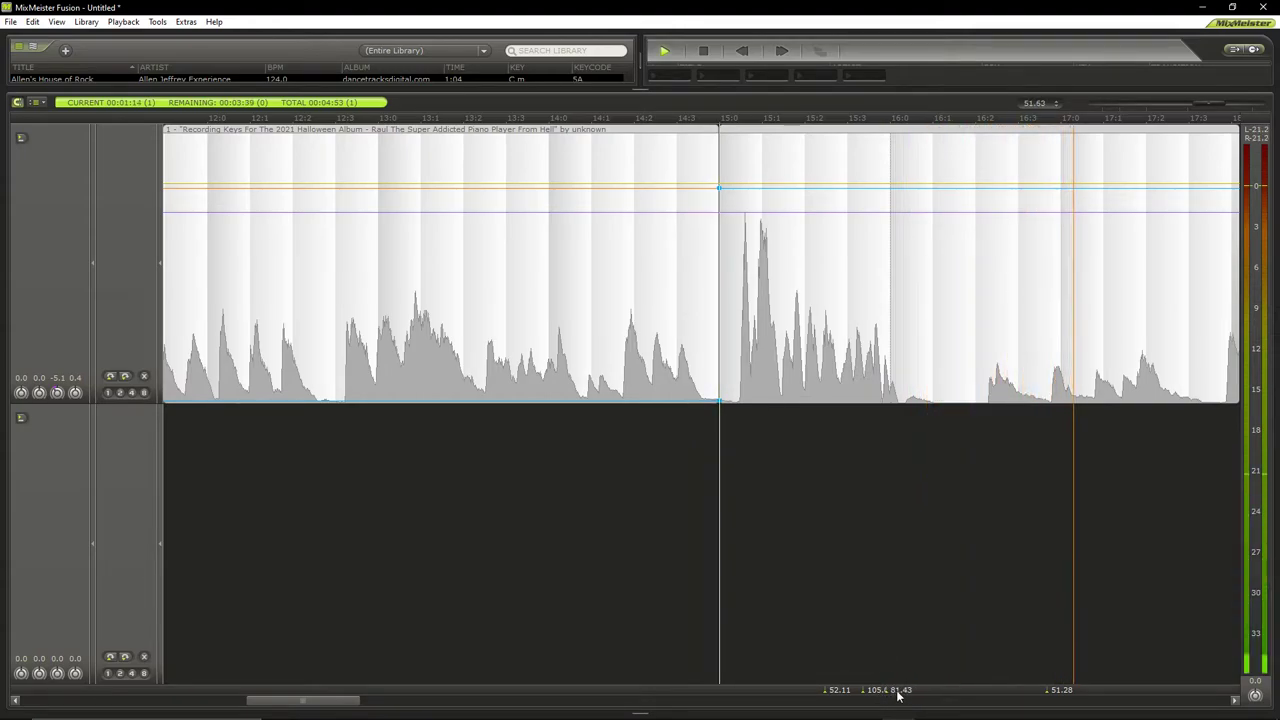
# Move the two tempo markers before bar 16 slightly earlier and set the last one to 92.13 BPM, replaying the passage.
pyautogui.click(843, 657)
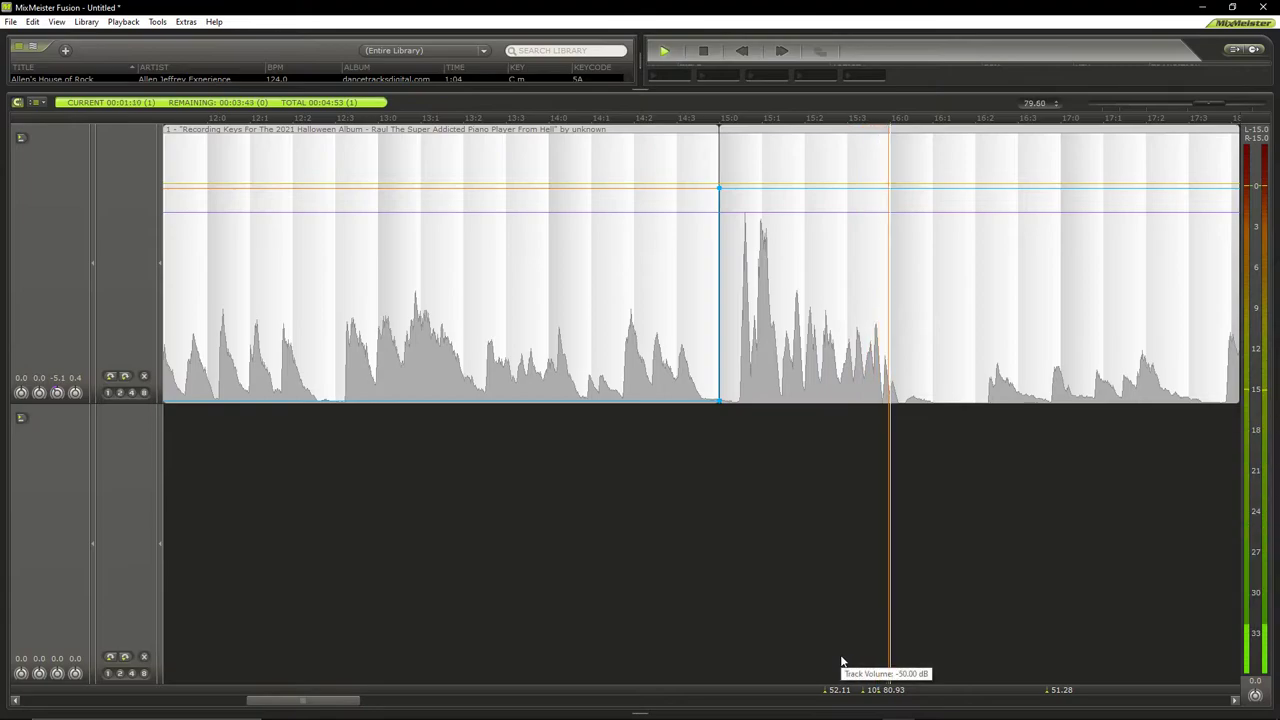
pyautogui.click(794, 646)
pyautogui.scroll(2, 880, 665)
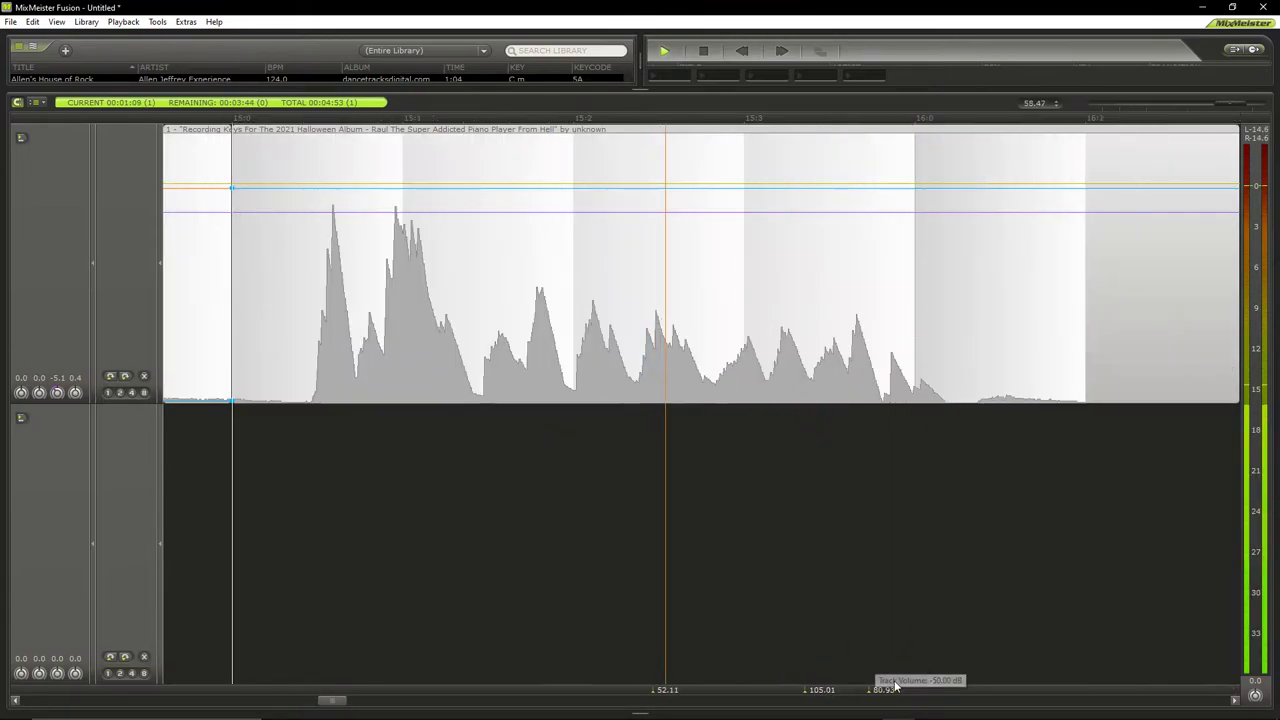
pyautogui.click(730, 645)
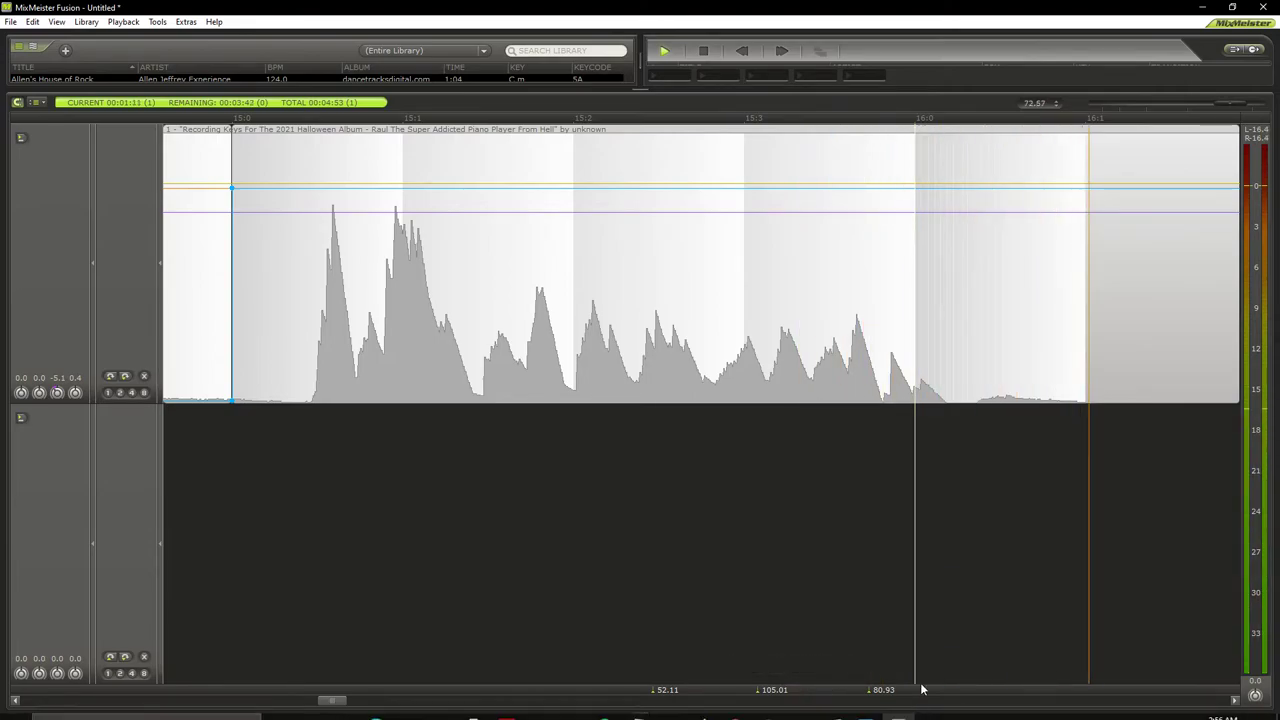
pyautogui.click(895, 595)
pyautogui.click(877, 650)
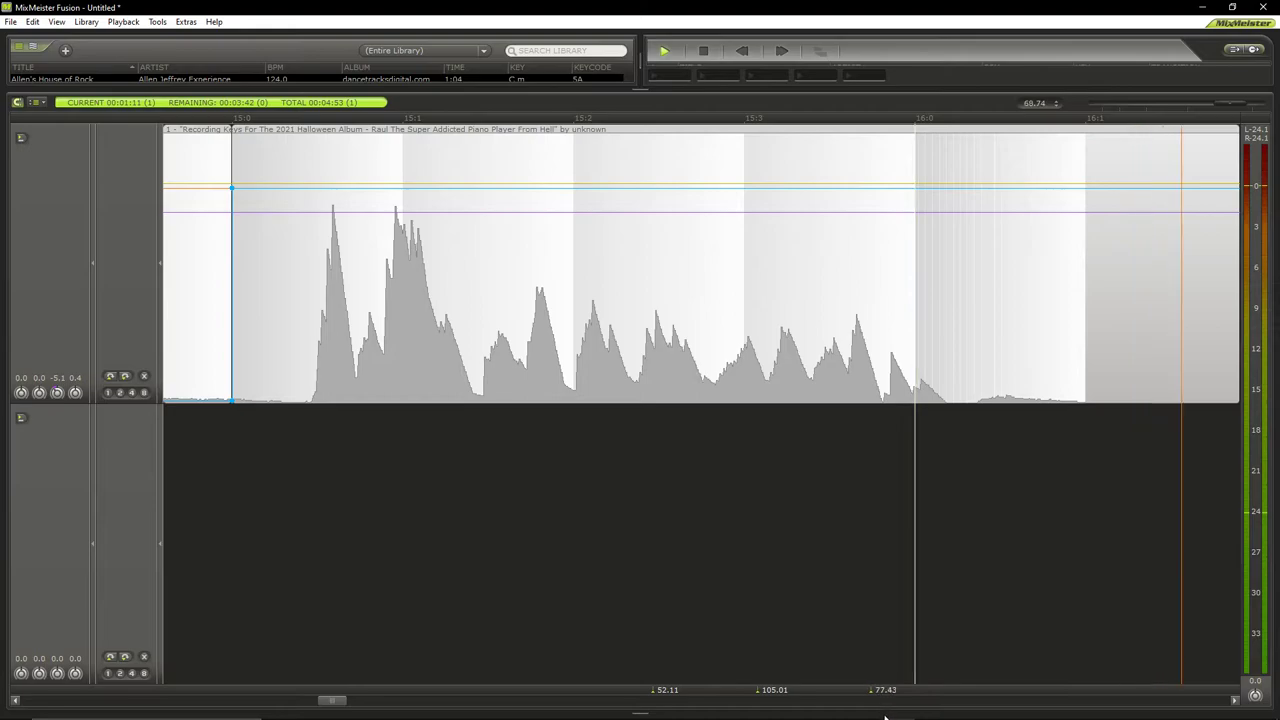
pyautogui.click(824, 597)
pyautogui.click(624, 606)
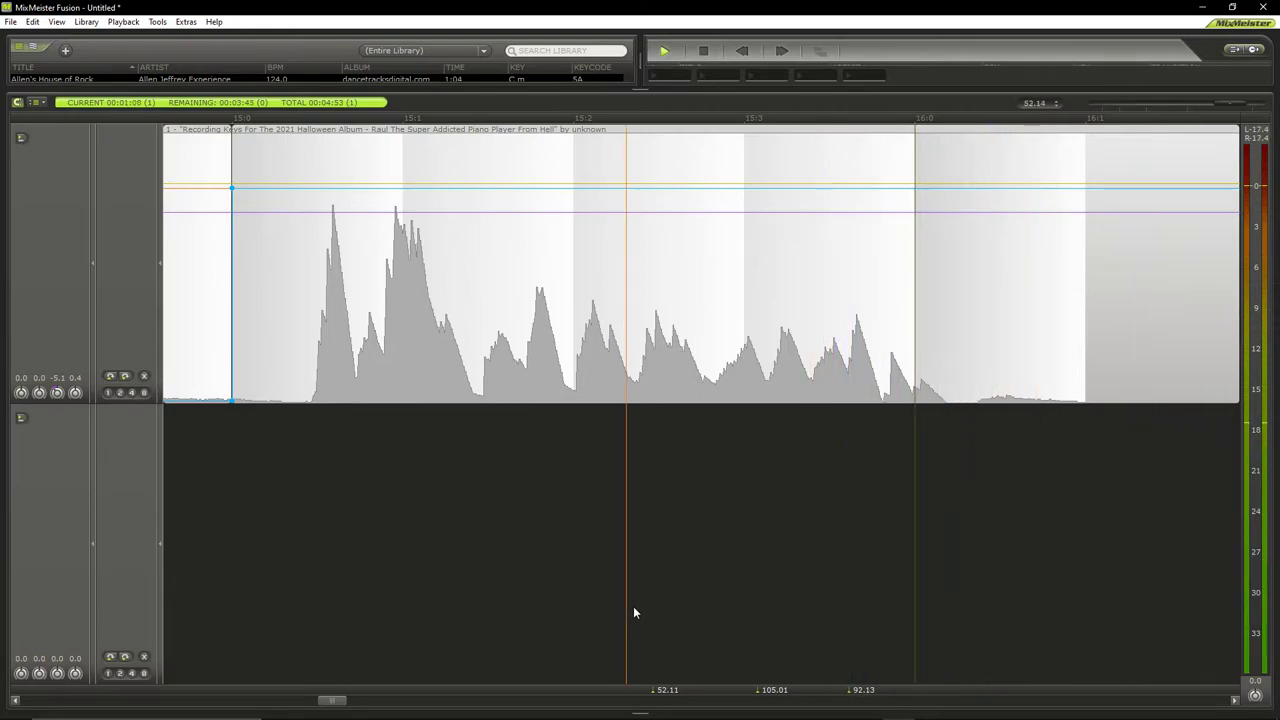
# Replace the 92.13 BPM marker with an original tempo marker of 105.01 BPM and play the passage again.
pyautogui.rightClick(860, 693)
pyautogui.click(893, 710)
pyautogui.rightClick(845, 685)
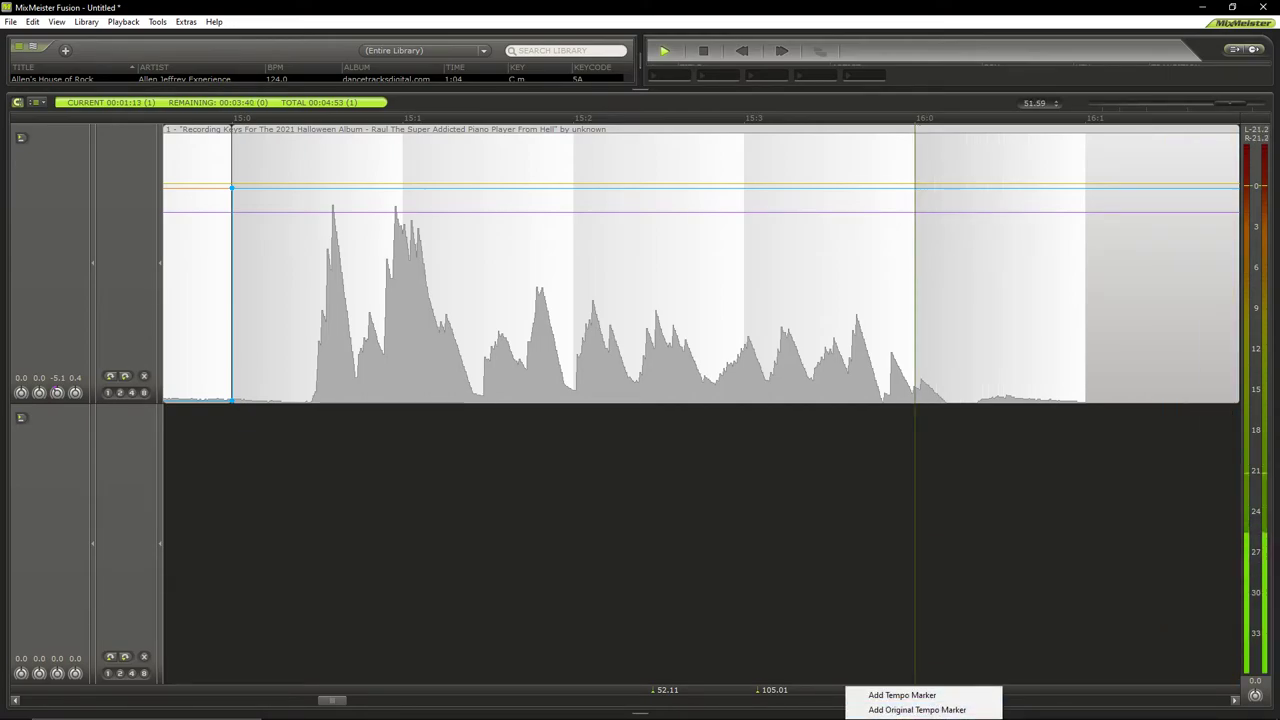
pyautogui.click(869, 711)
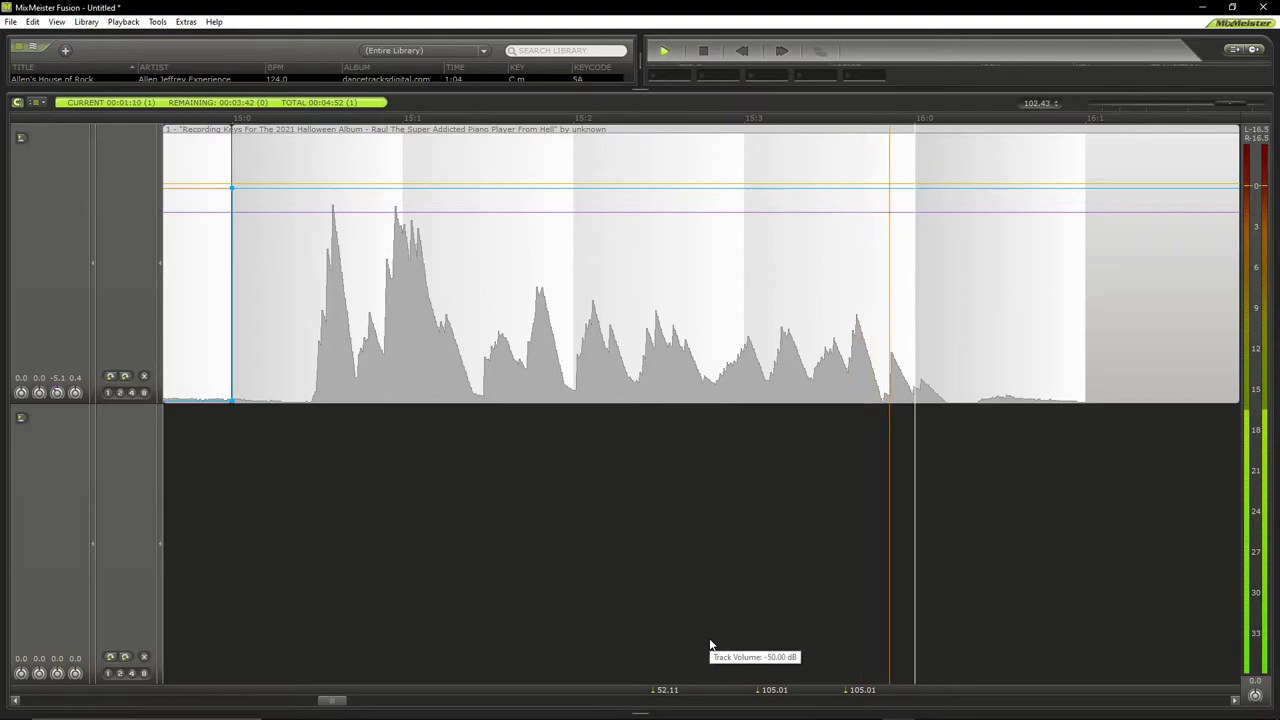
pyautogui.click(566, 624)
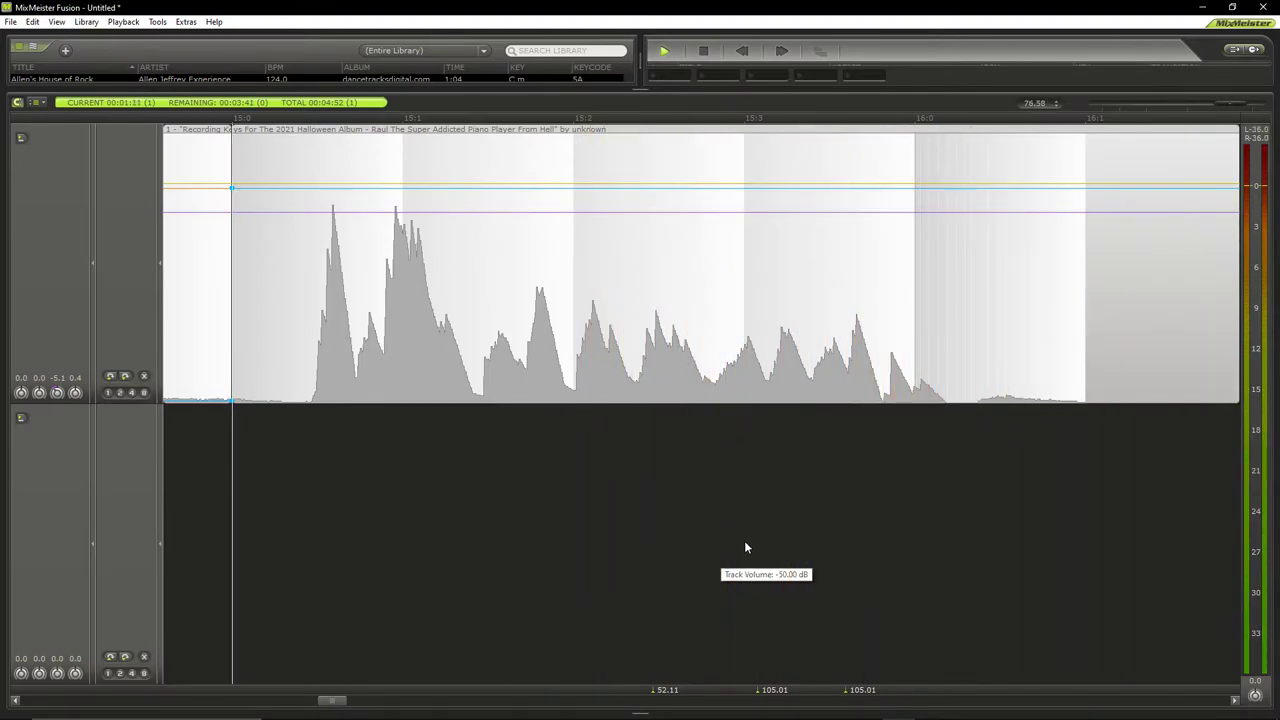
# Delete the earlier of the two 105.01 BPM tempo markers and replay the passage from bar 15.
pyautogui.scroll(-2, 745, 548)
pyautogui.rightClick(757, 697)
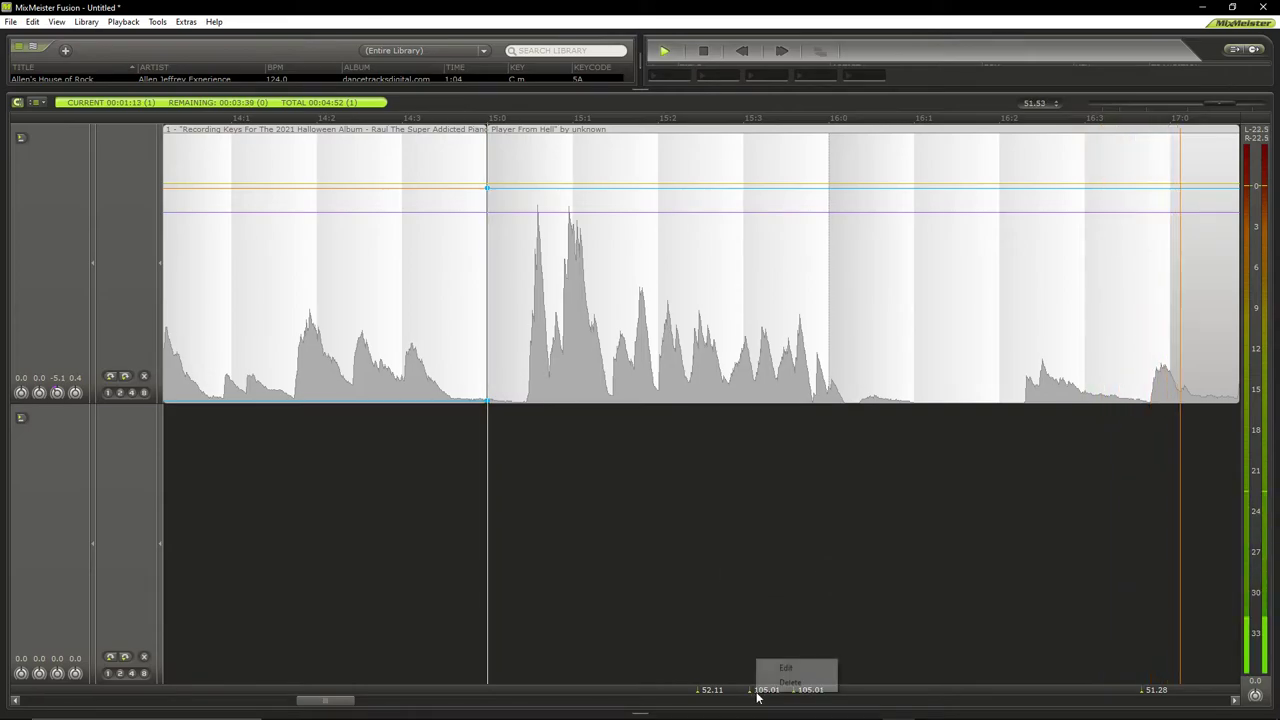
pyautogui.click(775, 682)
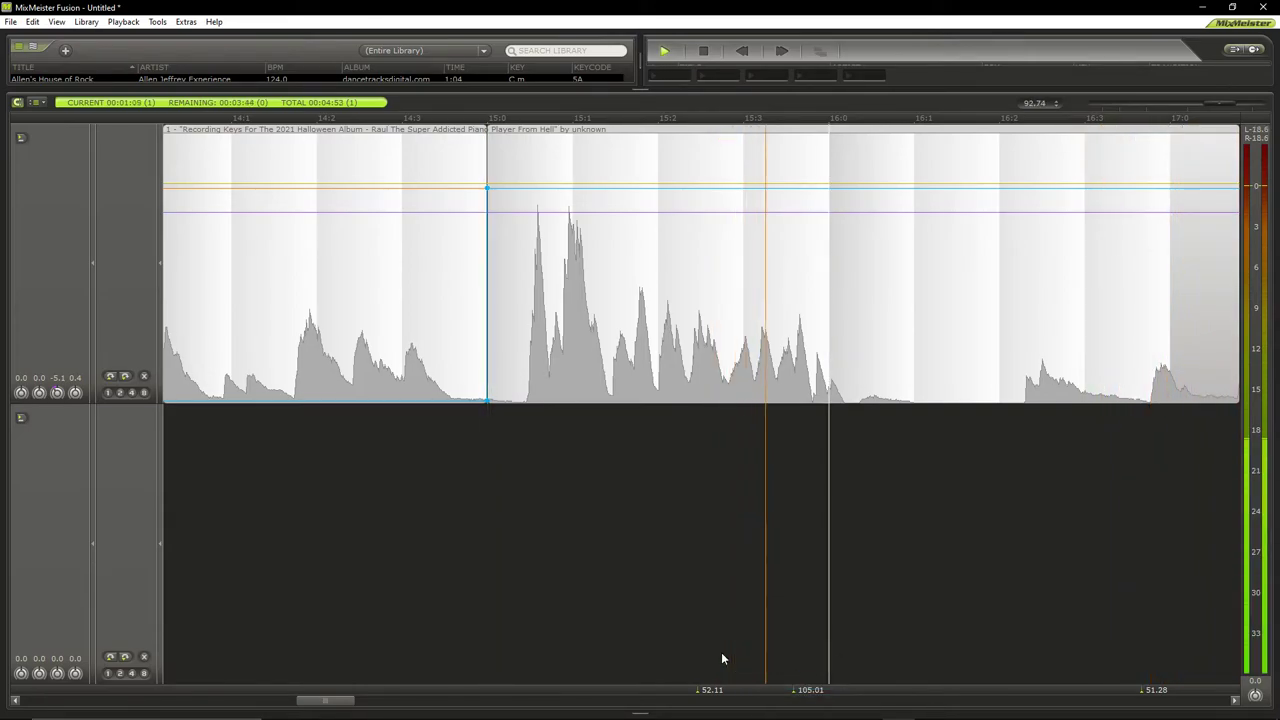
pyautogui.scroll(-2, 888, 602)
pyautogui.click(876, 575)
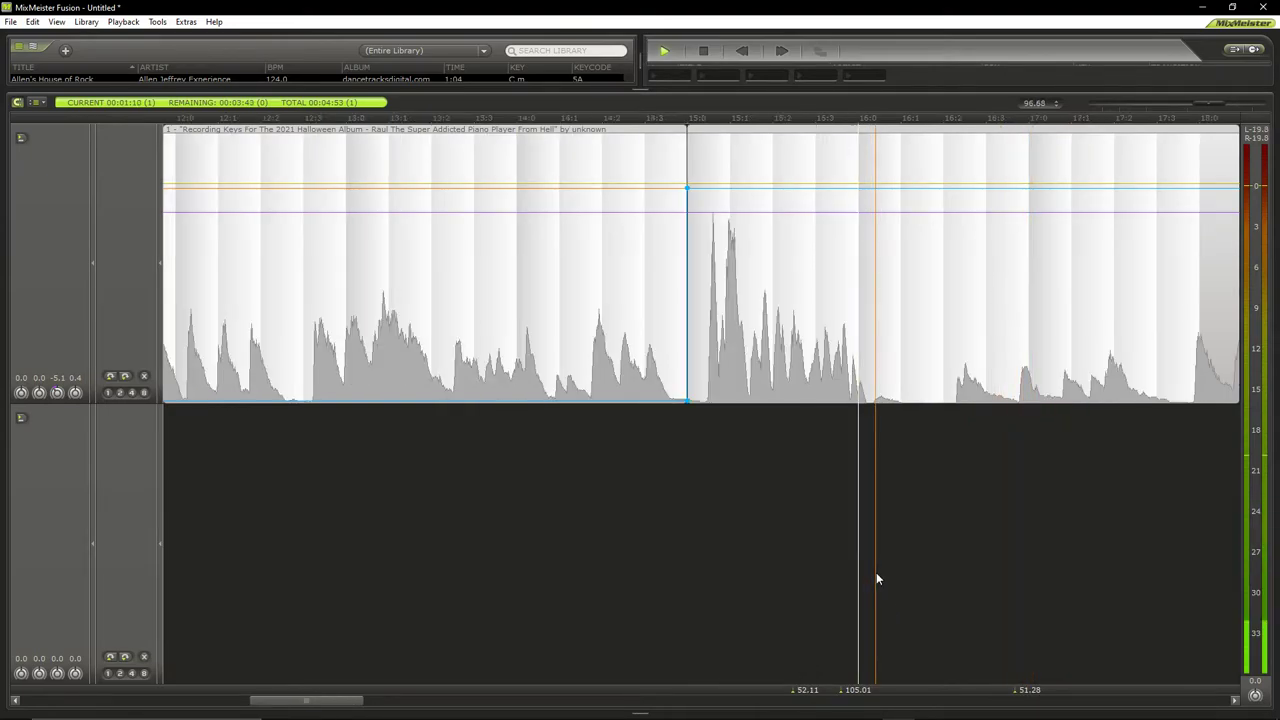
pyautogui.click(710, 569)
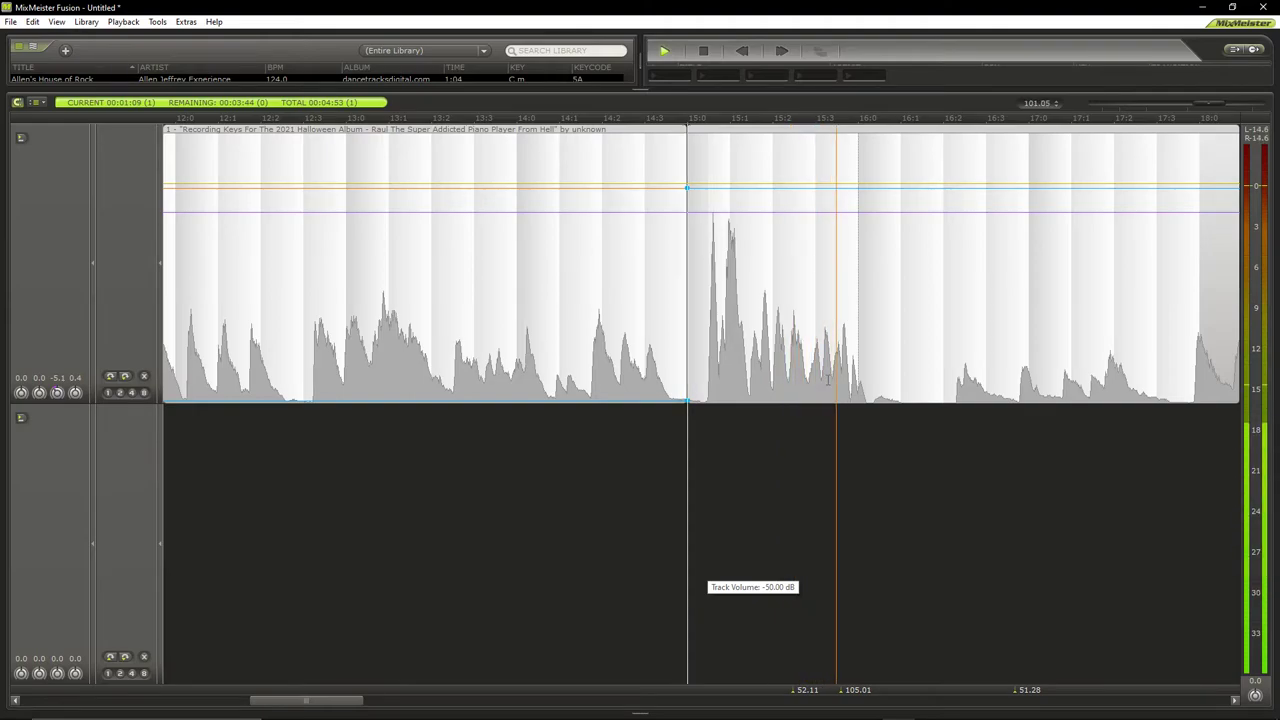
# Replay the passage from bar 15 and split the segment at bar 16.
pyautogui.click(782, 380)
pyautogui.scroll(2, 780, 380)
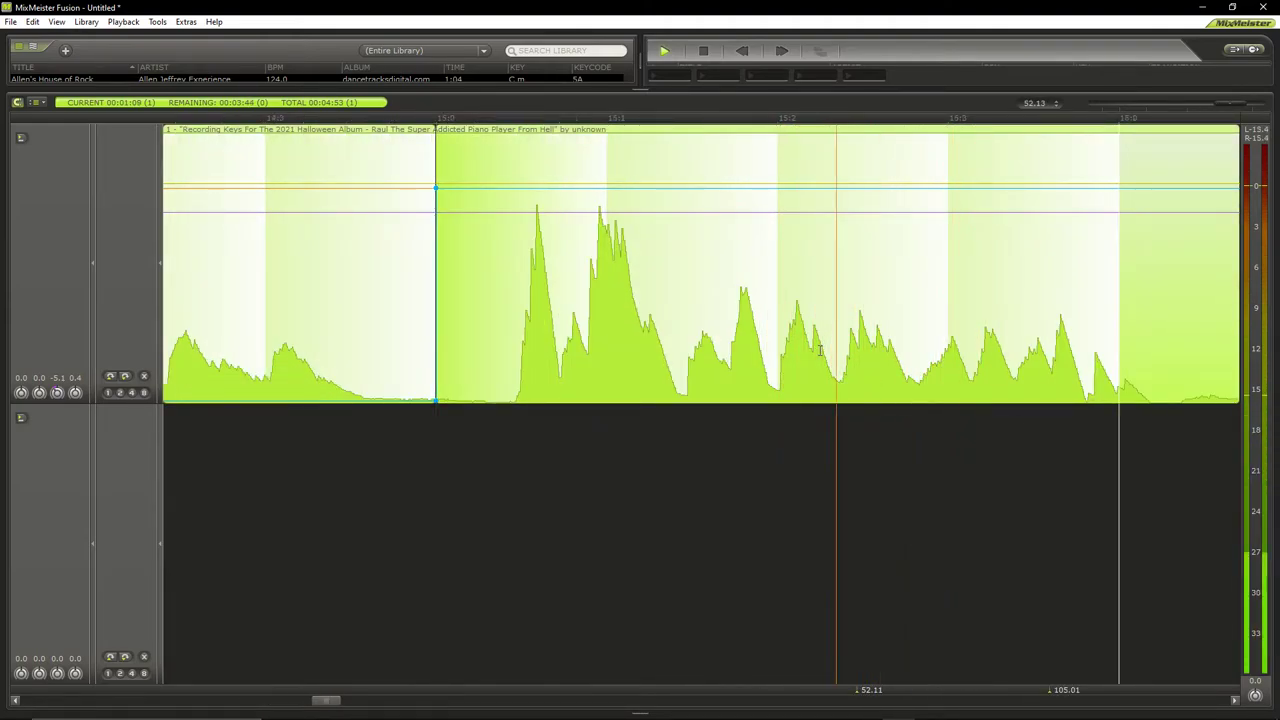
pyautogui.scroll(1, 819, 349)
pyautogui.scroll(2, 819, 349)
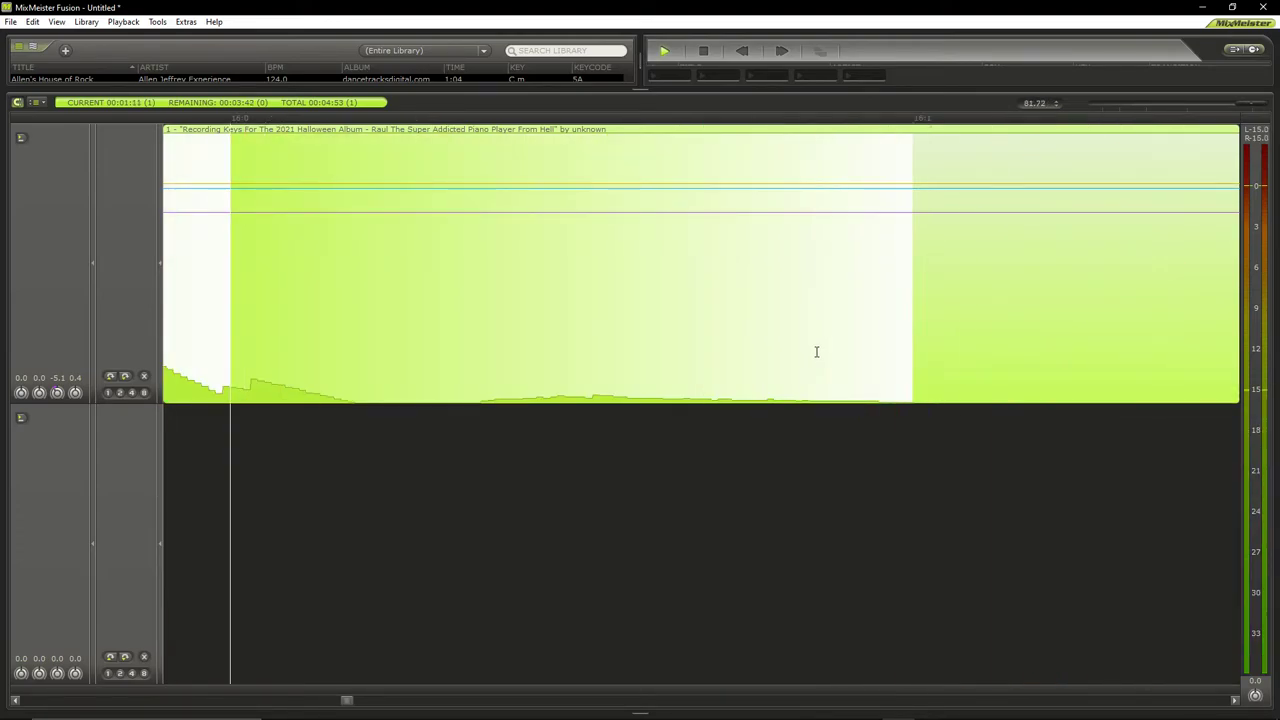
pyautogui.scroll(-2, 816, 352)
pyautogui.click(345, 365)
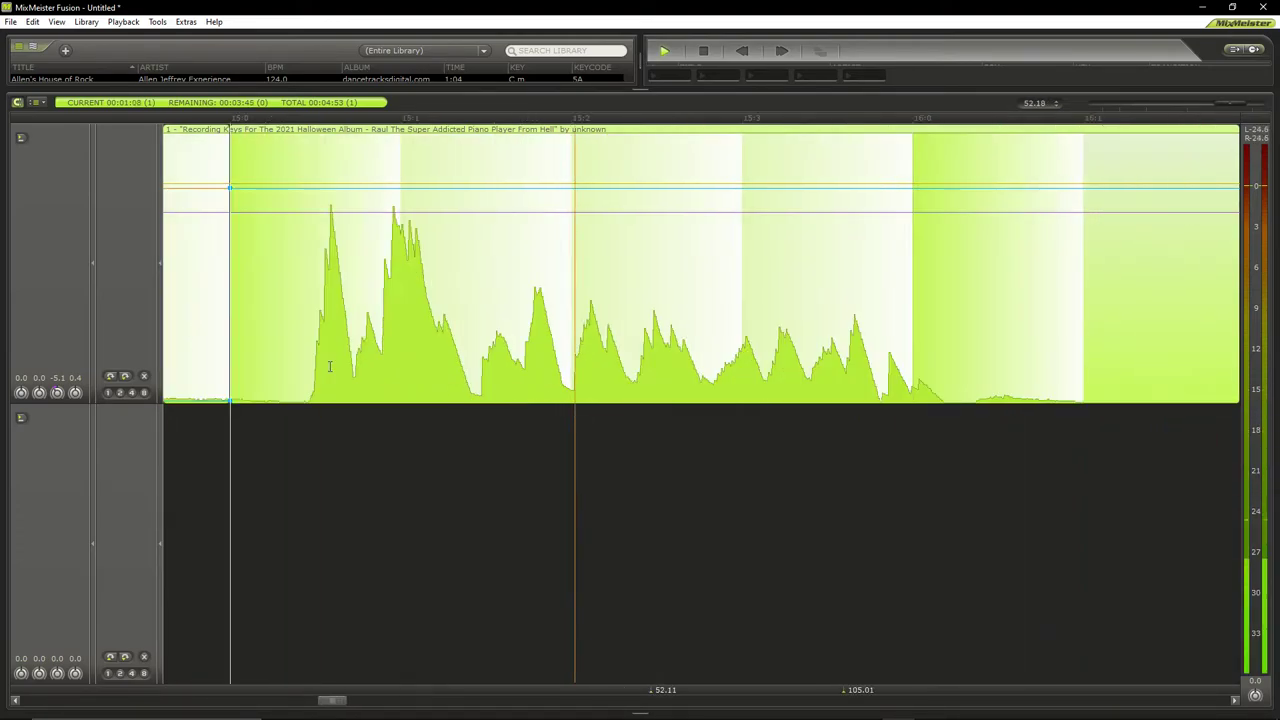
pyautogui.rightClick(605, 320)
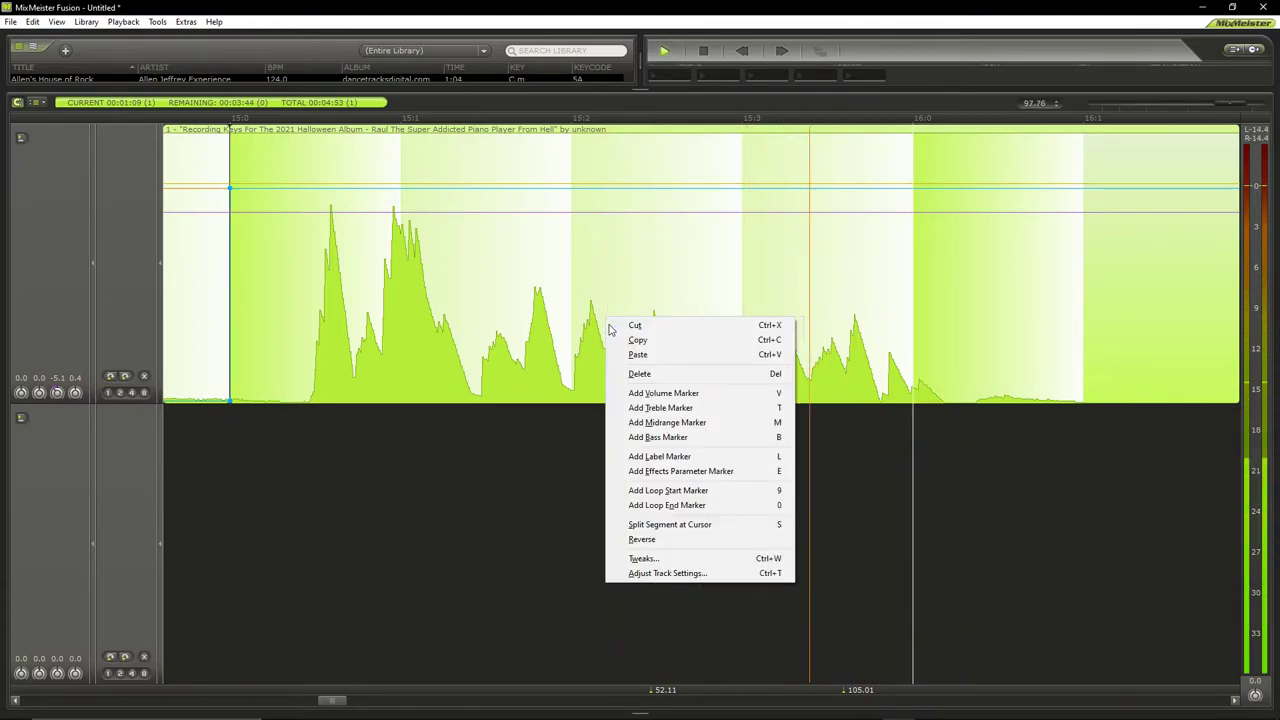
pyautogui.click(669, 524)
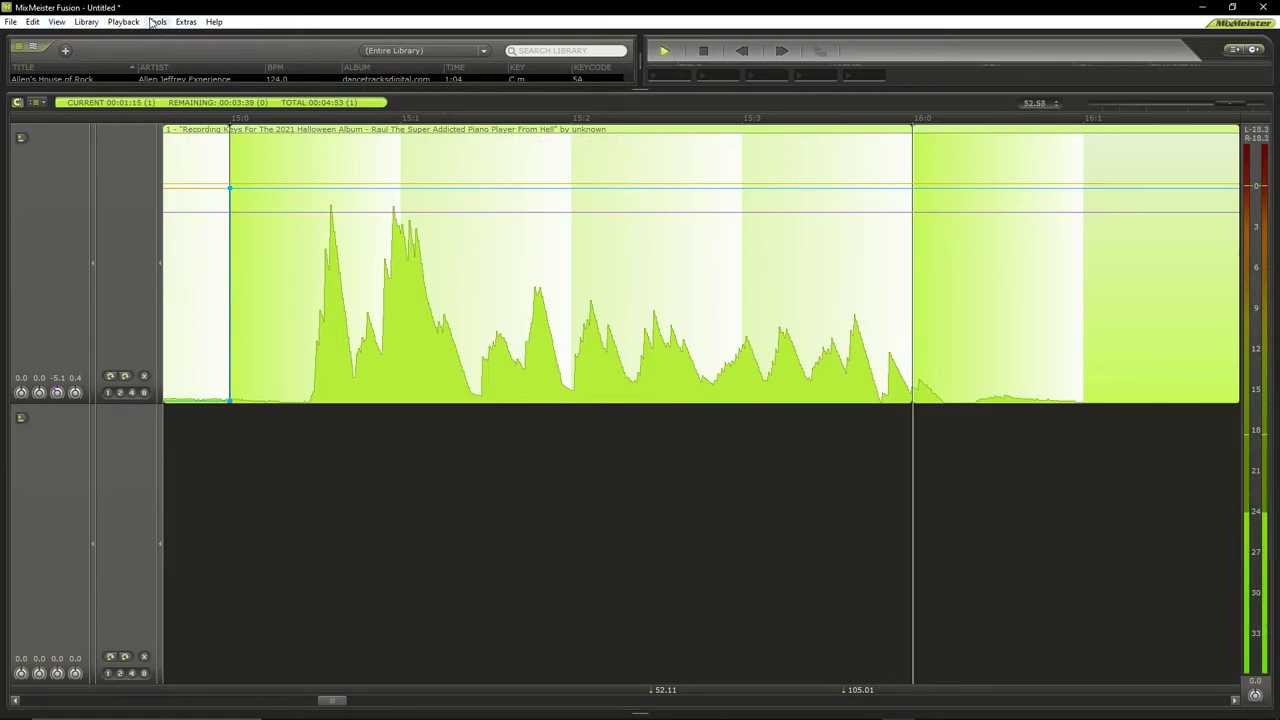
# Examine the Music Files and Library settings in the program options, then close them without changes.
pyautogui.click(156, 22)
pyautogui.click(182, 407)
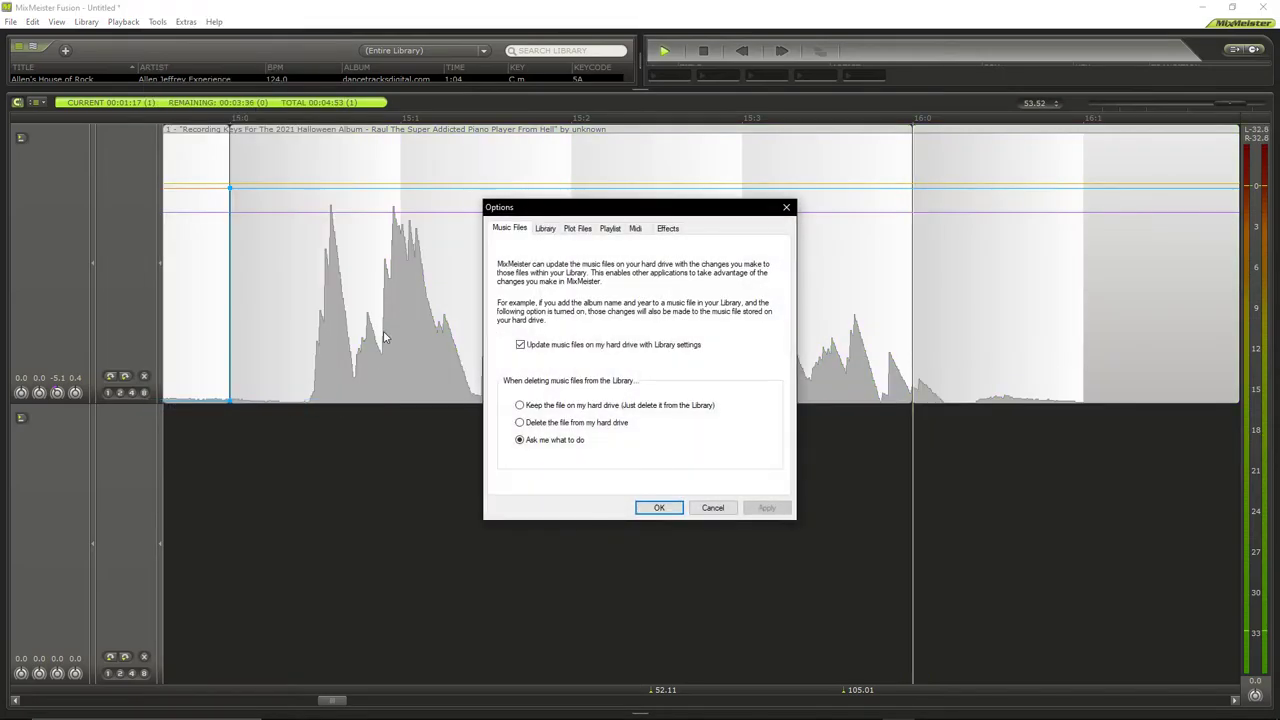
pyautogui.click(546, 230)
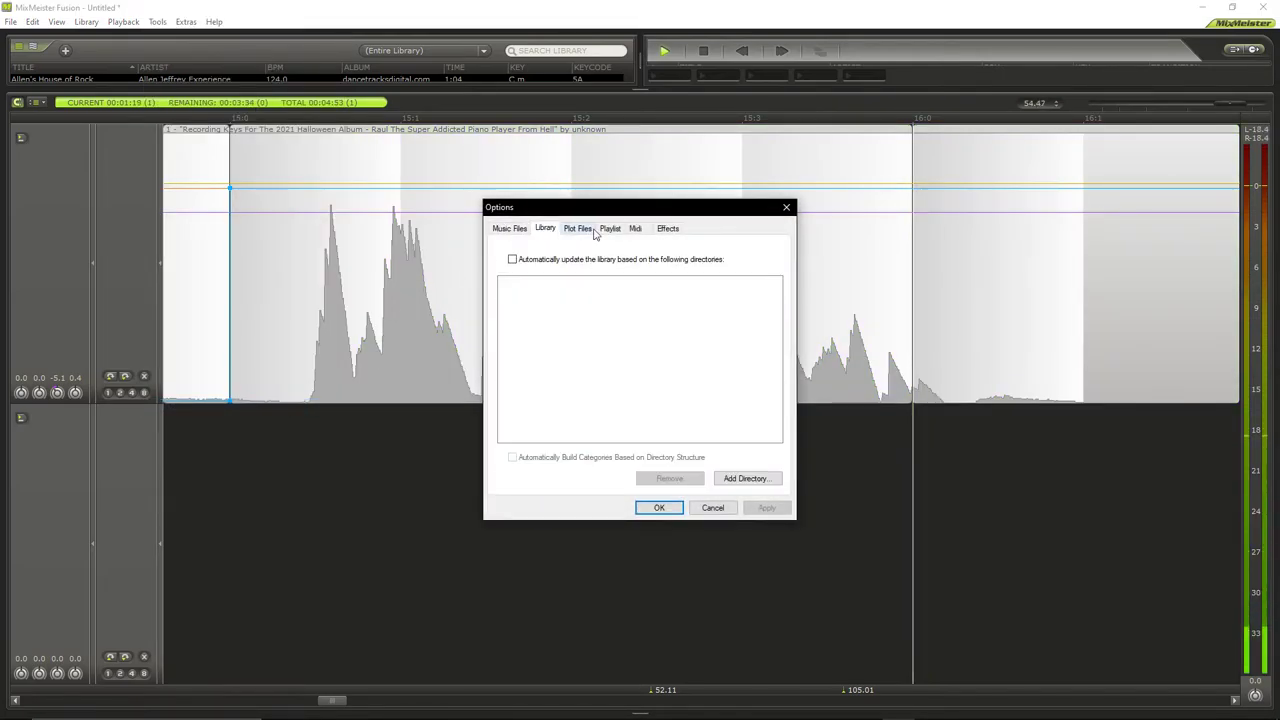
pyautogui.click(784, 208)
# Turn off snapping to the beat.
pyautogui.click(157, 21)
pyautogui.moveTo(122, 22)
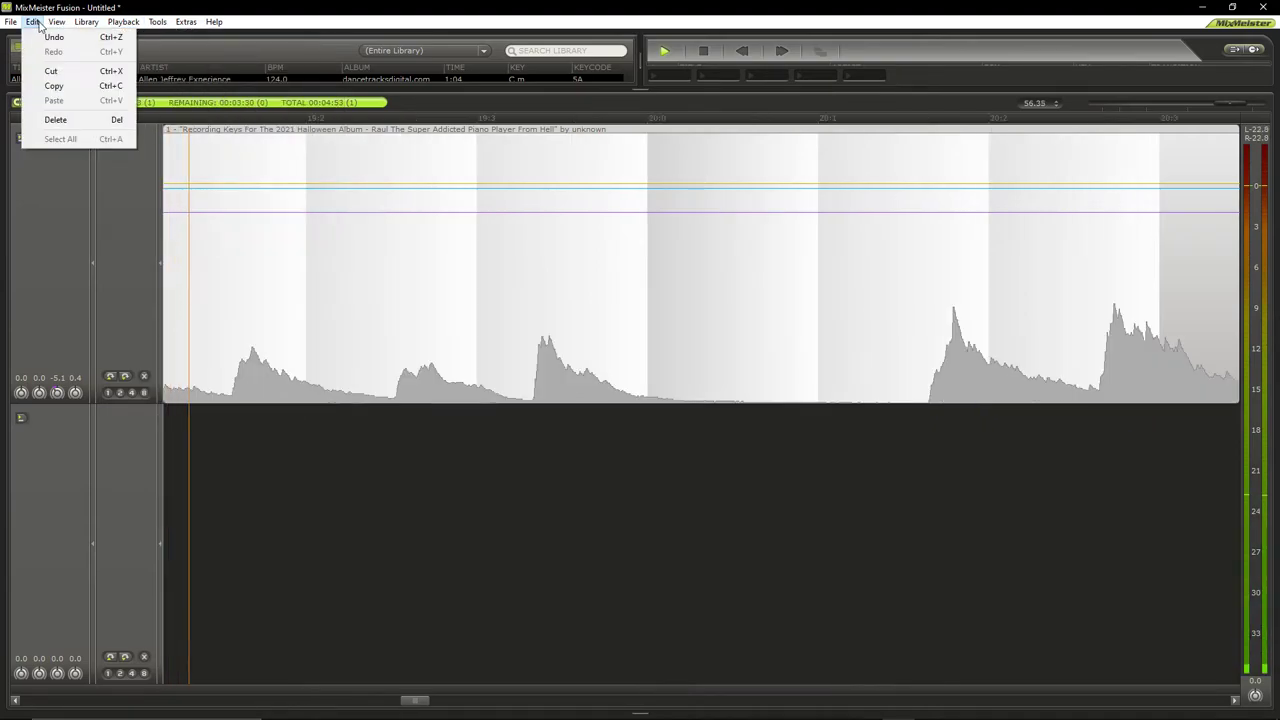
pyautogui.moveTo(56, 24)
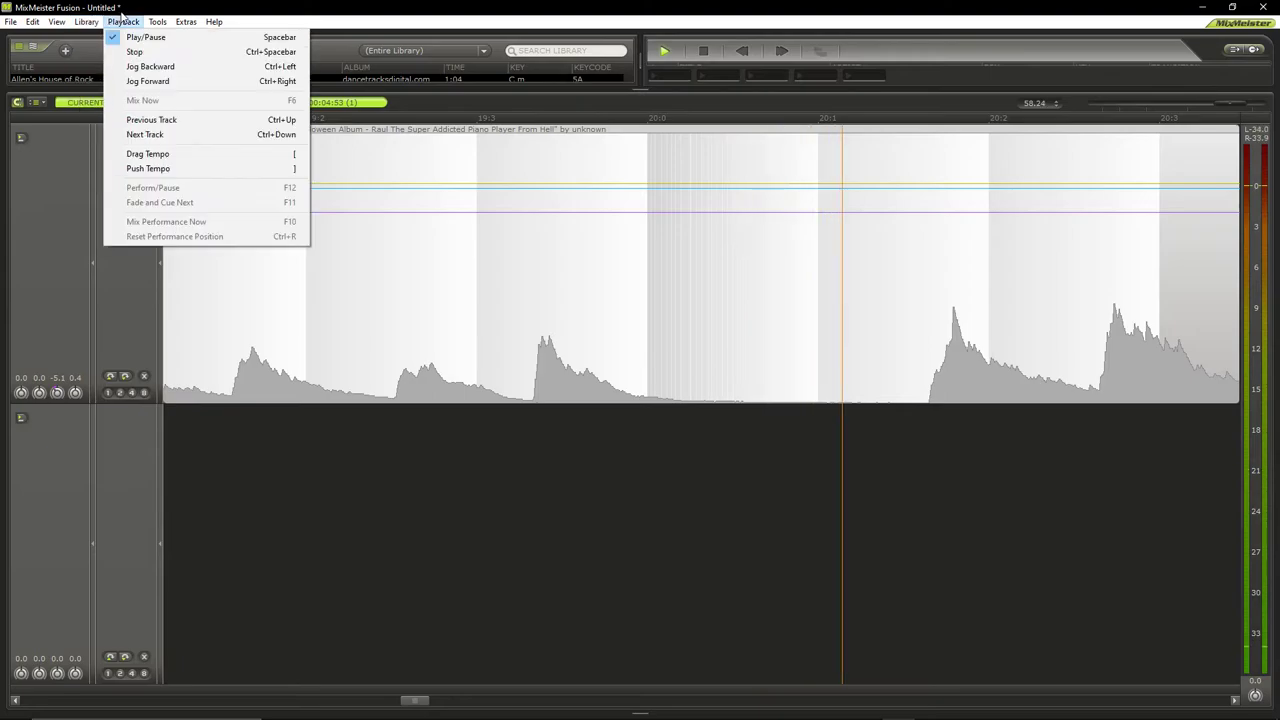
pyautogui.moveTo(163, 27)
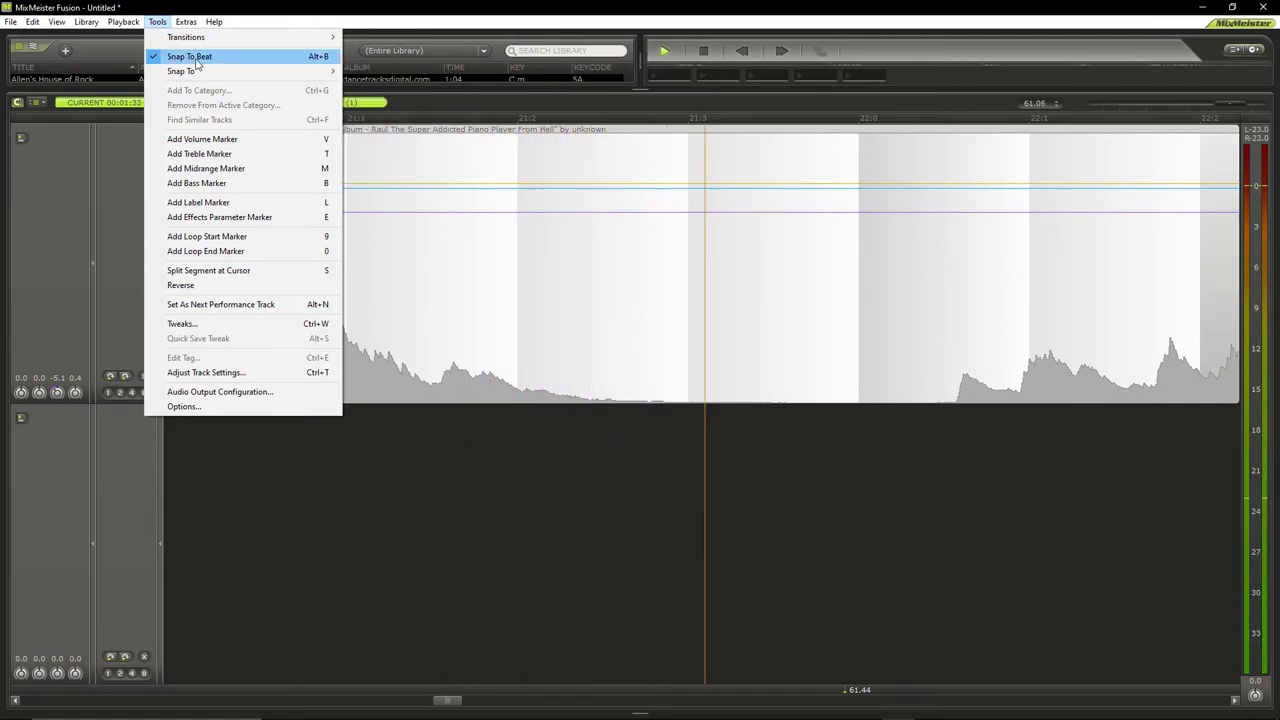
pyautogui.click(161, 26)
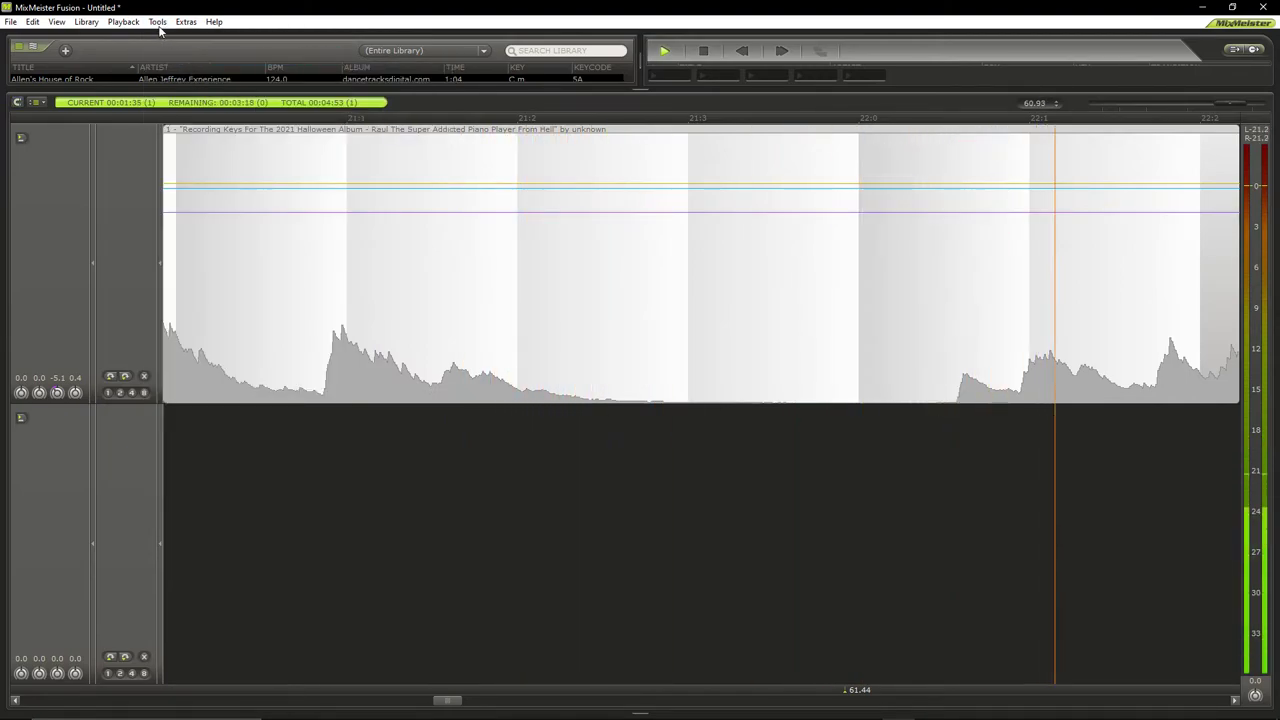
pyautogui.click(157, 22)
pyautogui.press('Left')
pyautogui.press('Left')
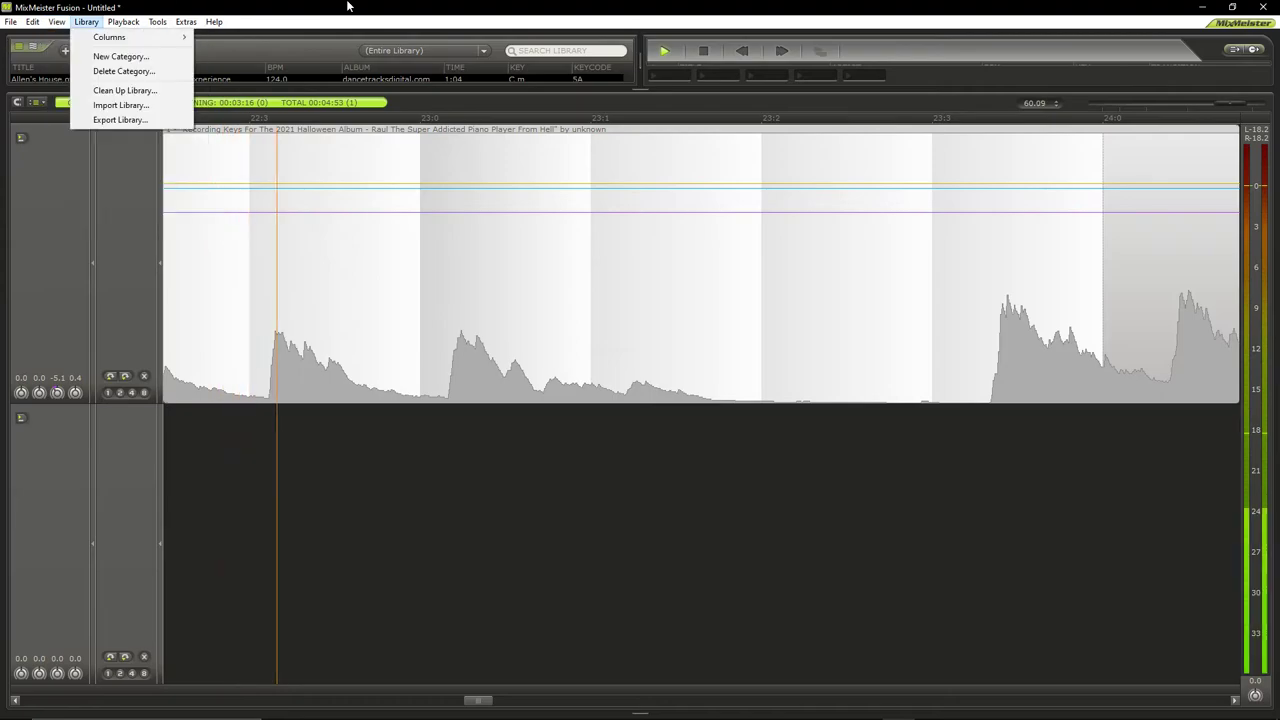
pyautogui.click(318, 256)
# Replay the passage from bar 15 and add an original tempo marker of 105.01 BPM just before beat 15:3.
pyautogui.scroll(-3, 212, 560)
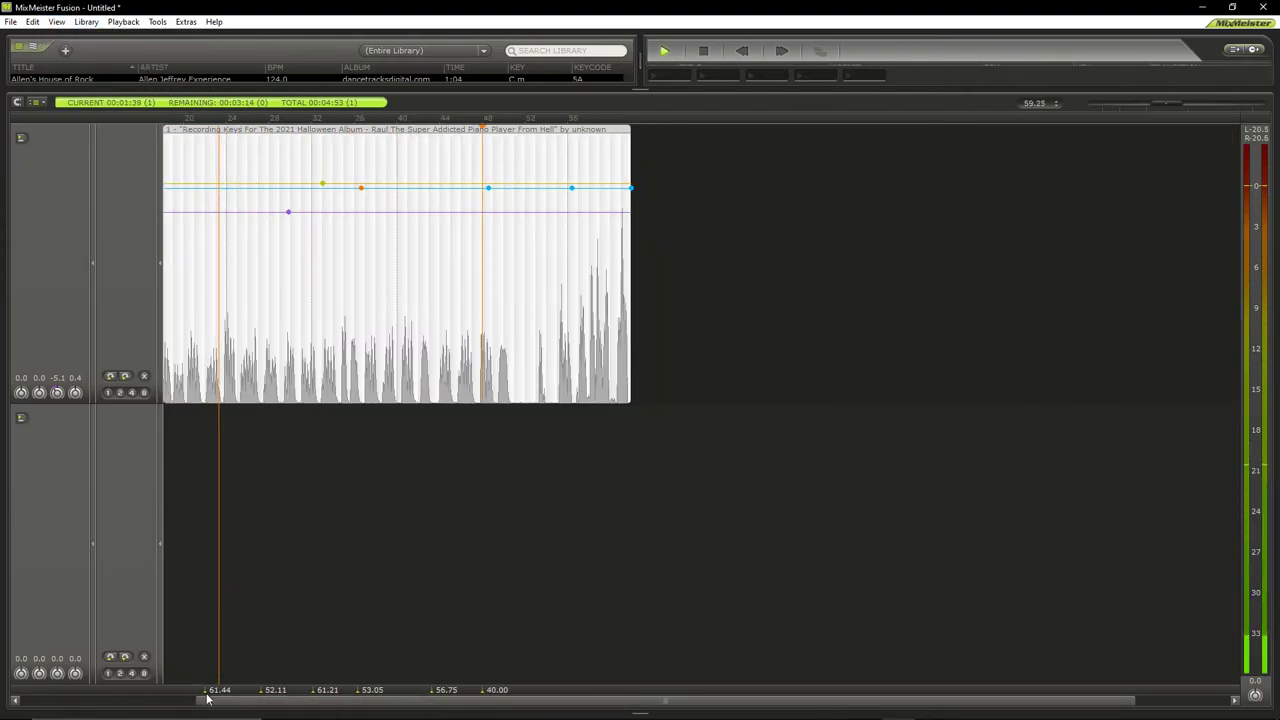
pyautogui.hscroll(-3, 214, 706)
pyautogui.click(324, 437)
pyautogui.scroll(3, 330, 437)
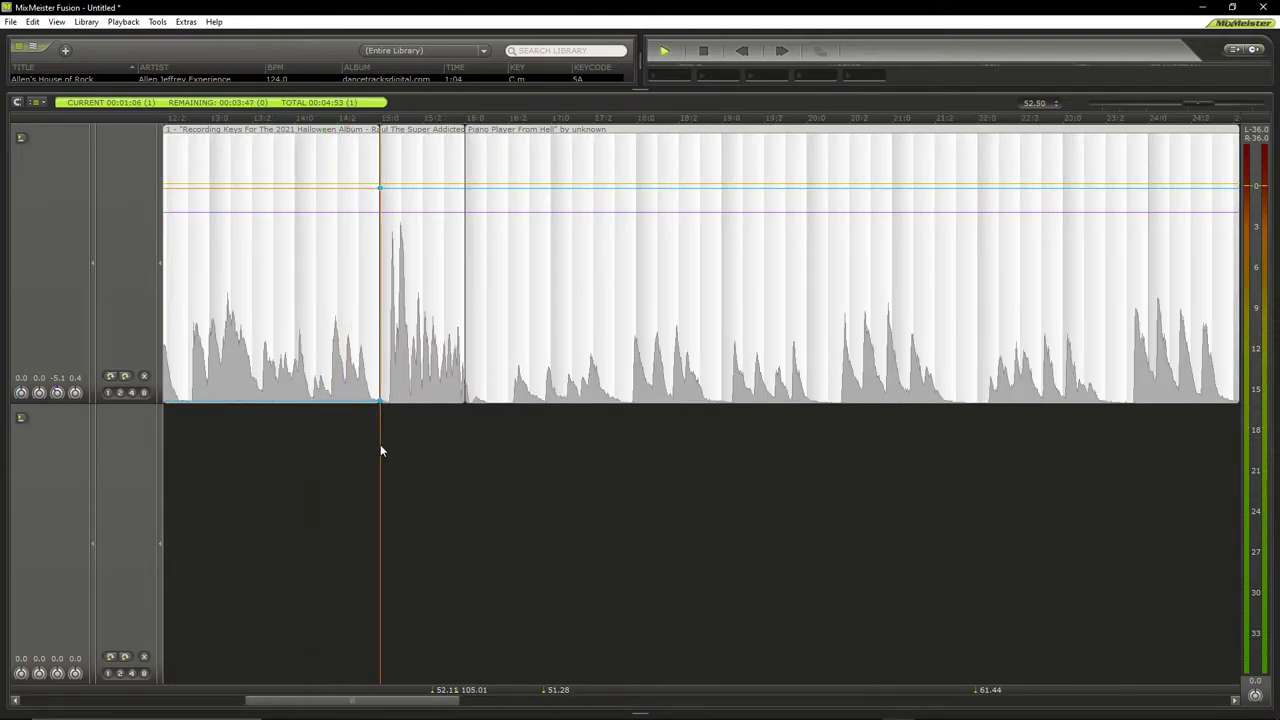
pyautogui.scroll(5, 380, 444)
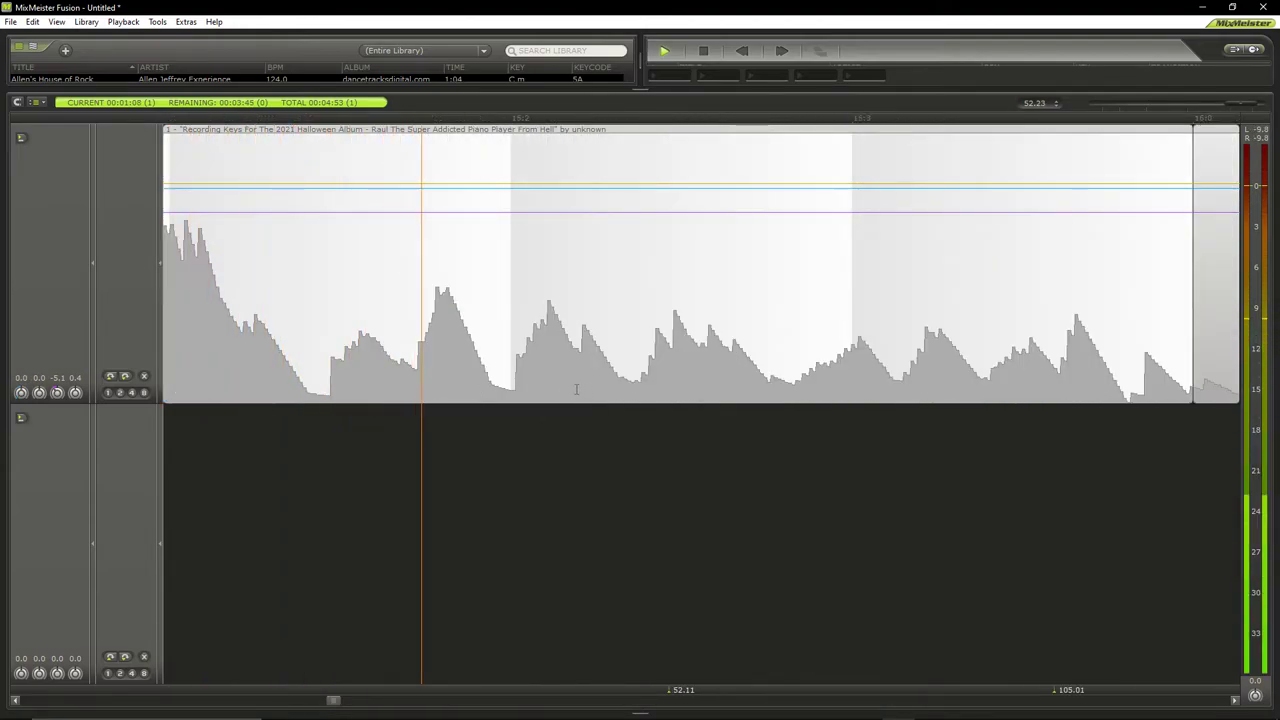
pyautogui.click(587, 336)
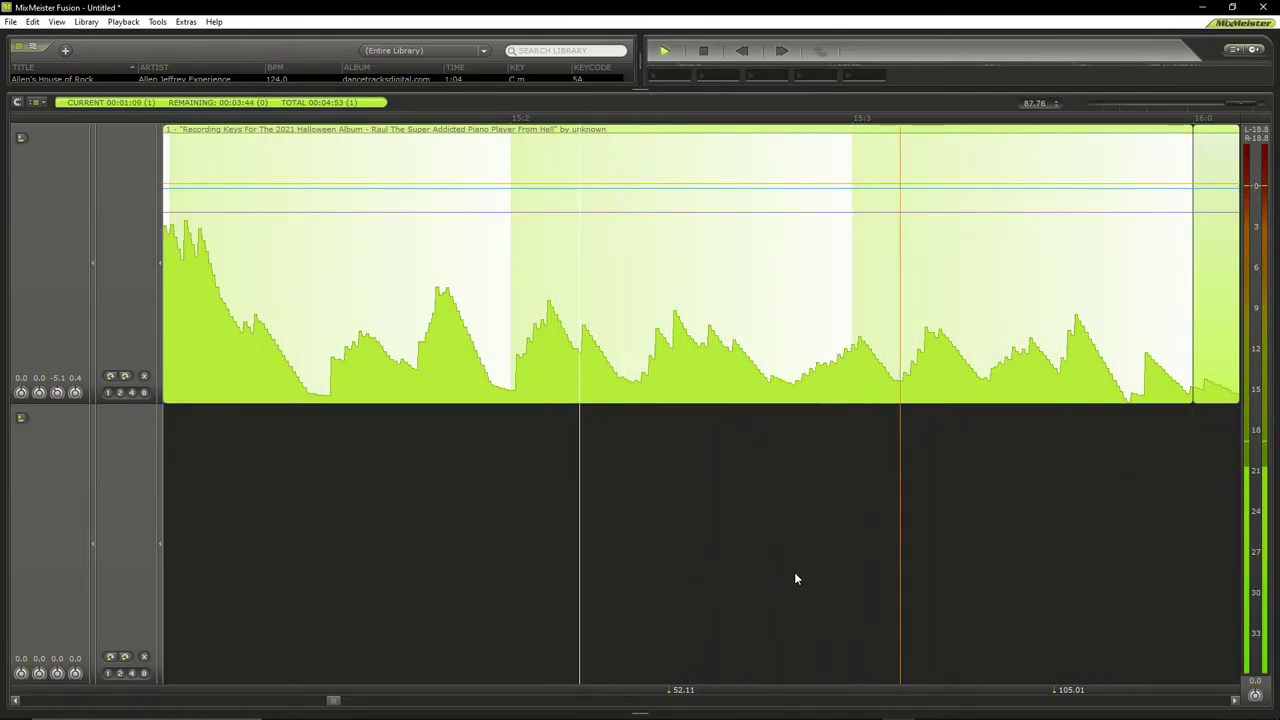
pyautogui.rightClick(812, 691)
pyautogui.click(860, 707)
pyautogui.click(551, 598)
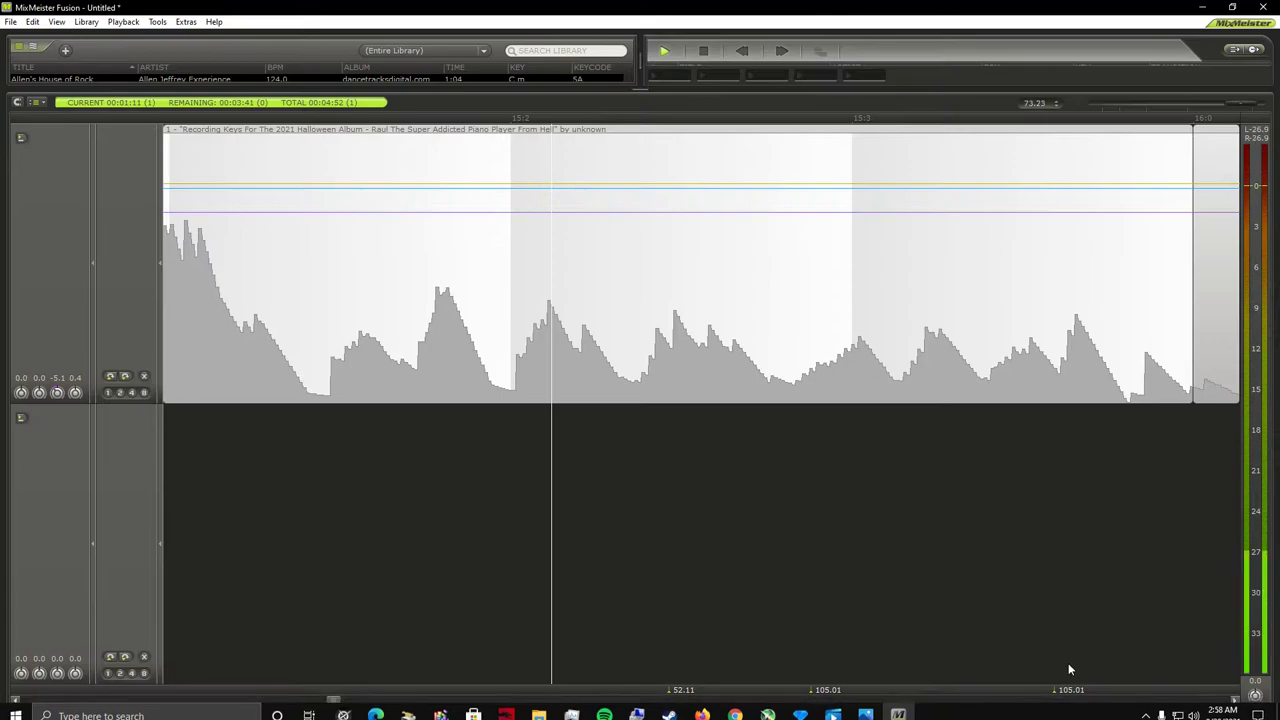
# Add an original tempo marker of 105.01 BPM before beat 15:2 and delete the one just before beat 15:3.
pyautogui.rightClick(444, 689)
pyautogui.click(515, 710)
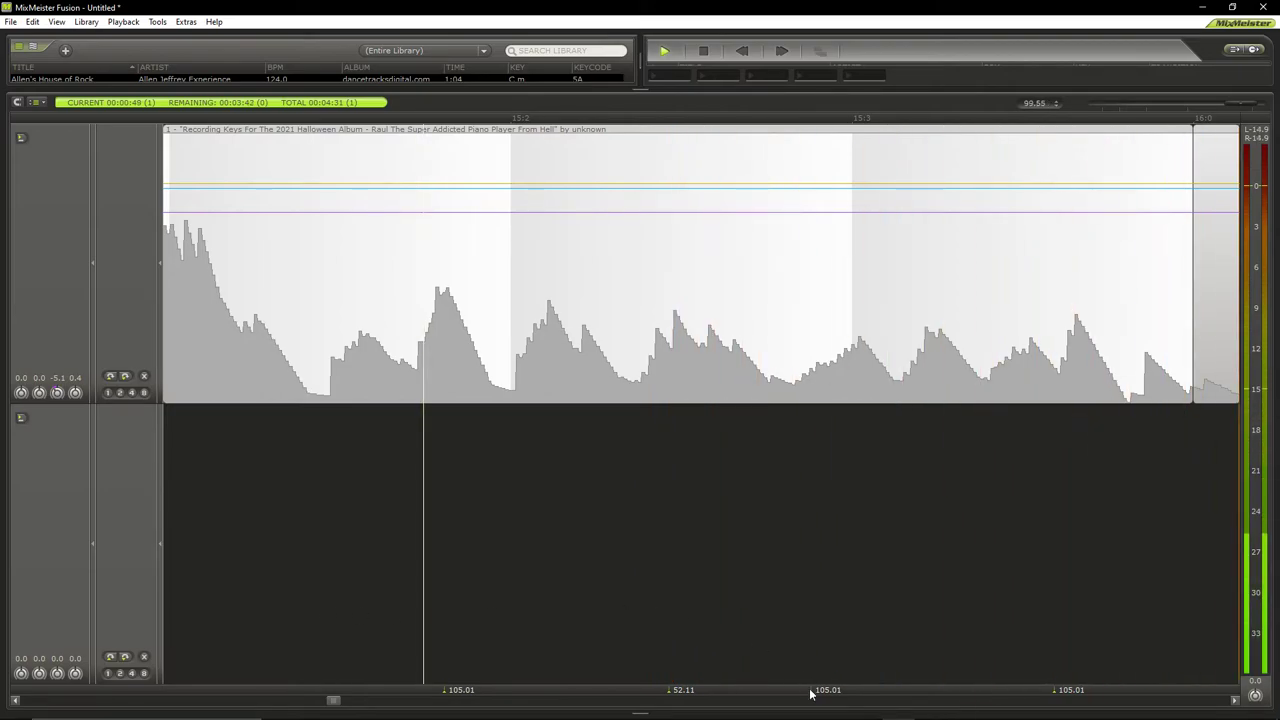
pyautogui.rightClick(826, 690)
pyautogui.click(858, 681)
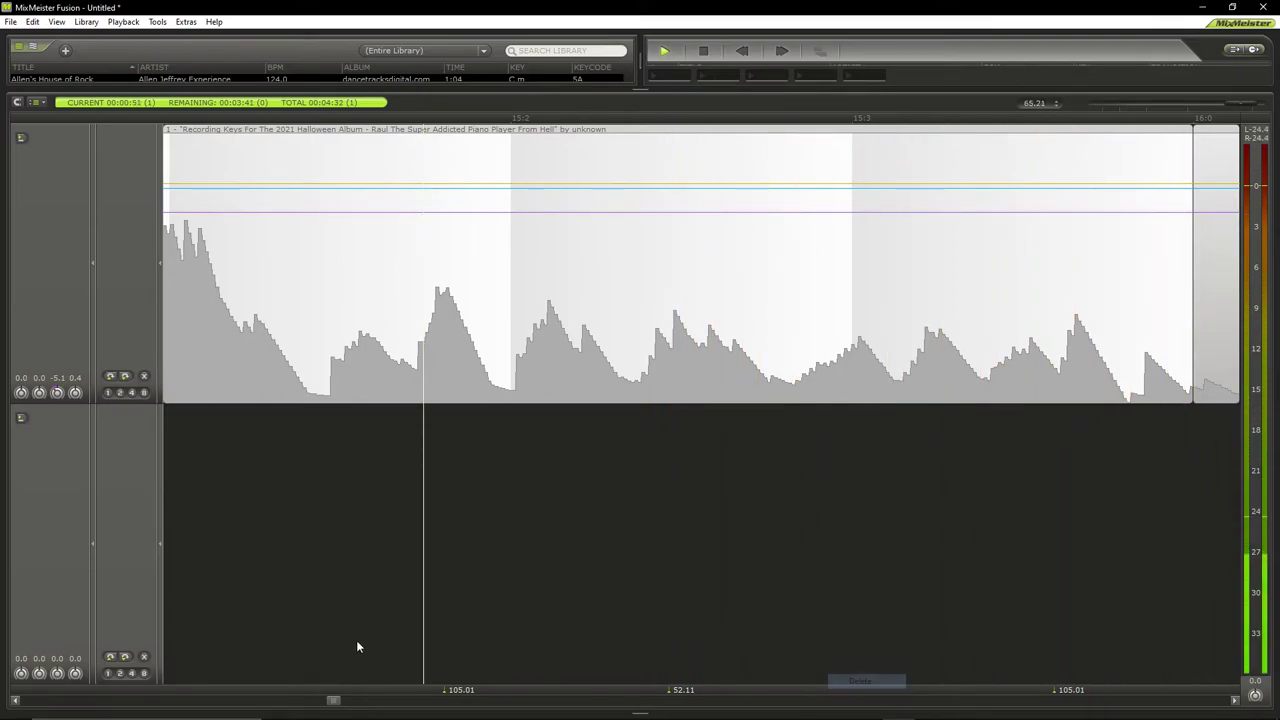
pyautogui.click(211, 600)
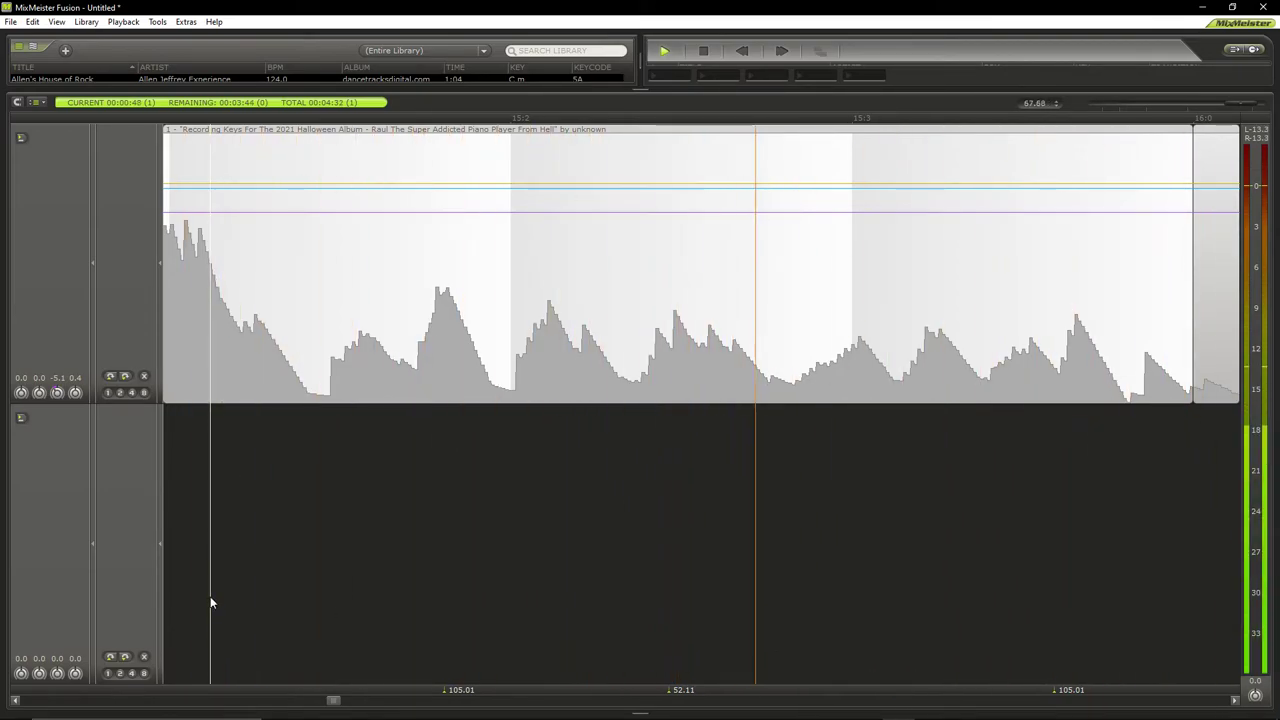
# Delete the 105.01 BPM tempo marker between beat 15:3 and bar 16, then replay the passage.
pyautogui.rightClick(1073, 692)
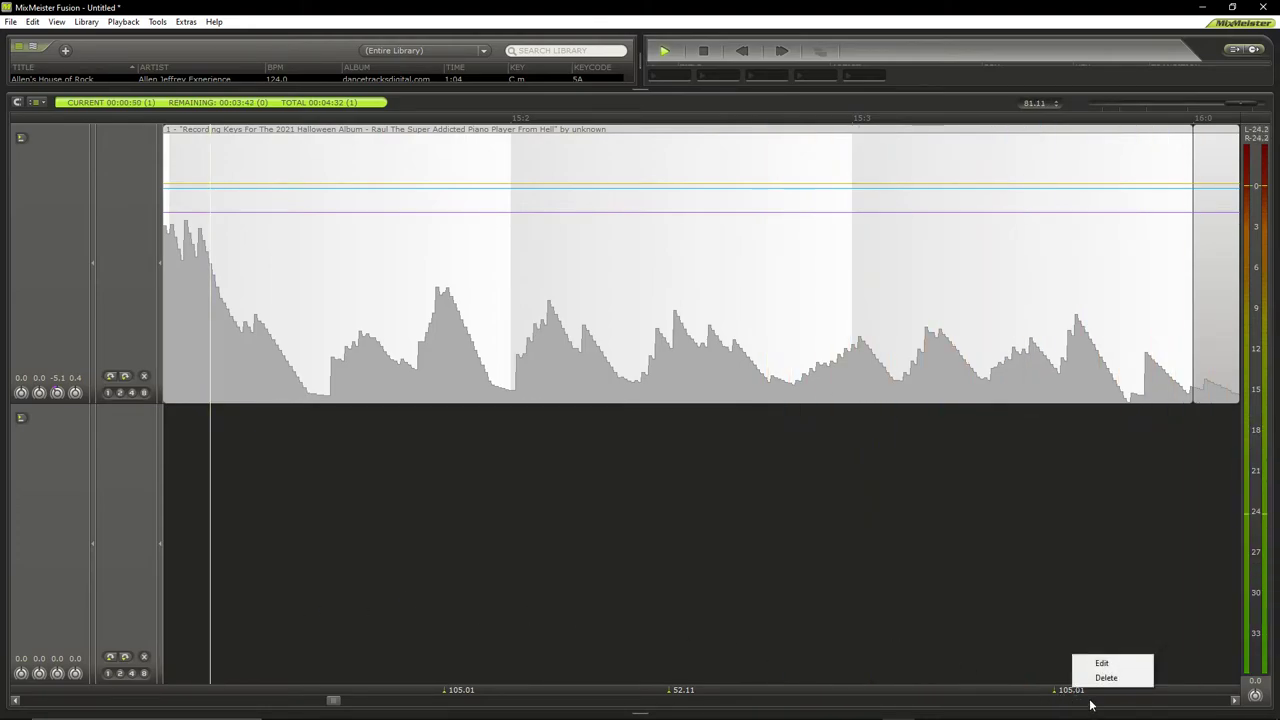
pyautogui.click(1093, 684)
pyautogui.click(675, 626)
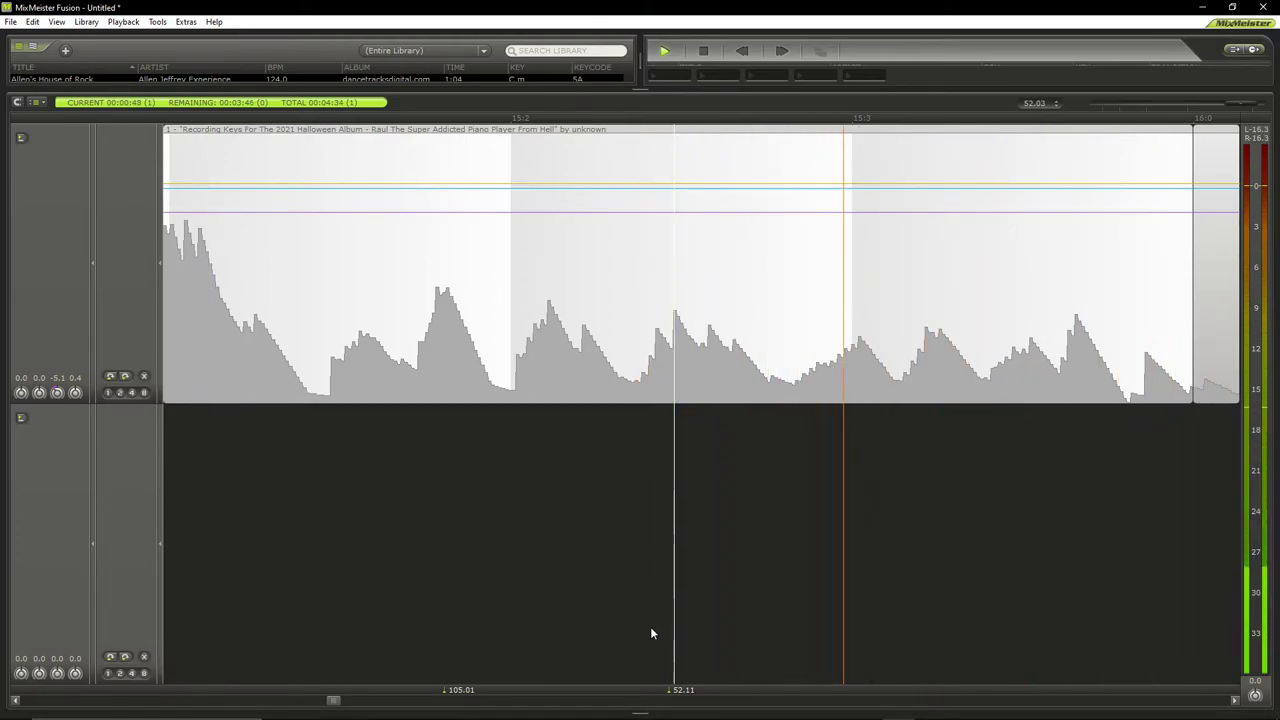
pyautogui.click(296, 621)
pyautogui.click(226, 619)
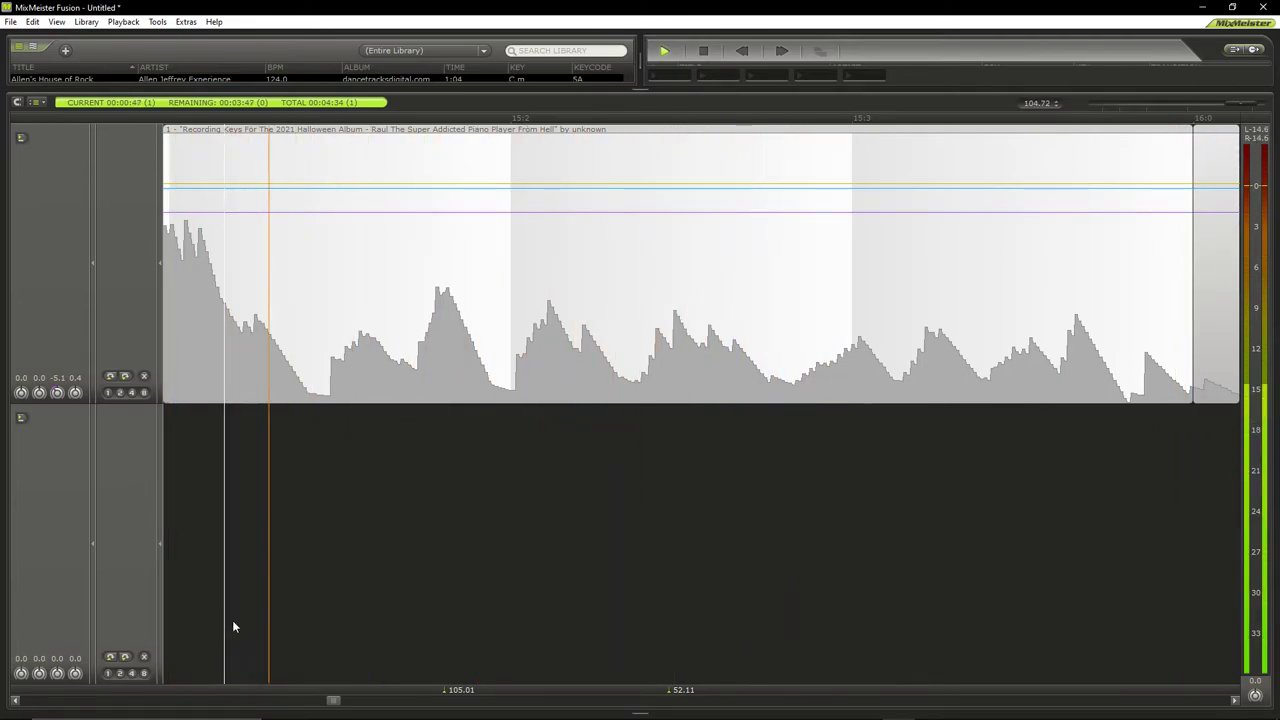
# Delete the remaining 105.01 BPM tempo marker before beat 15:2 and replay from the start of the loud notes in bar 15.
pyautogui.rightClick(463, 697)
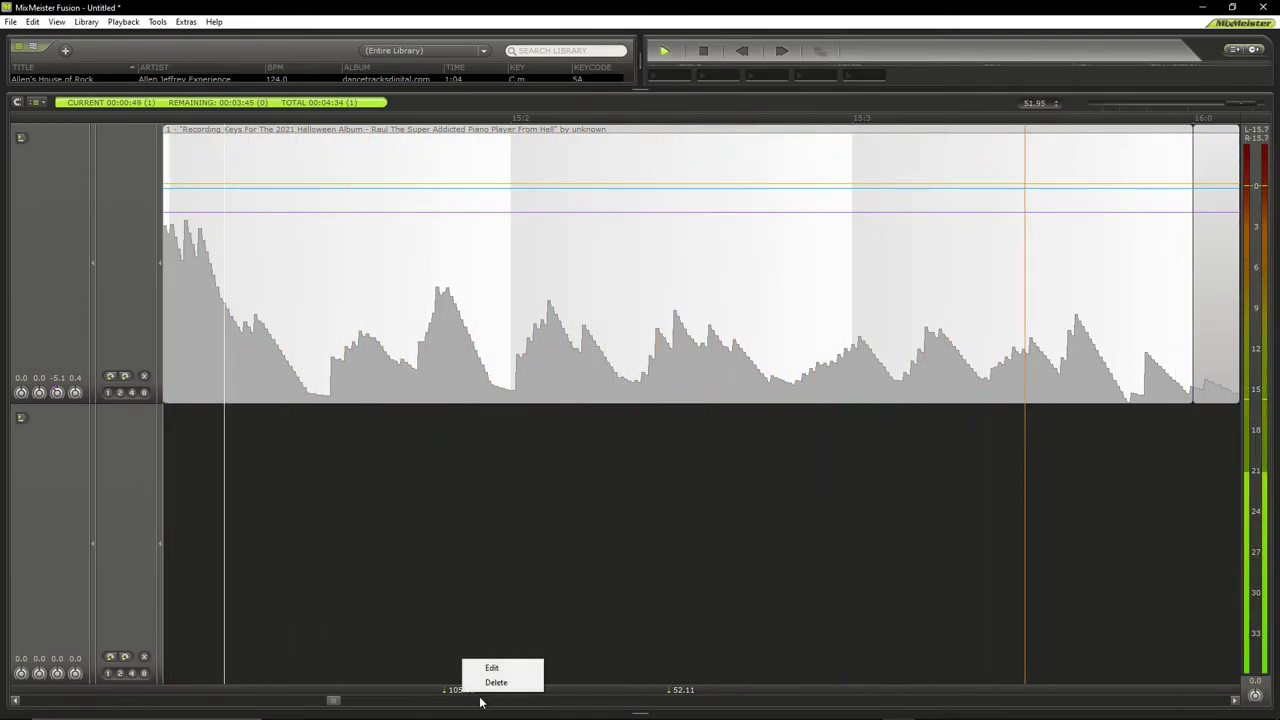
pyautogui.click(495, 681)
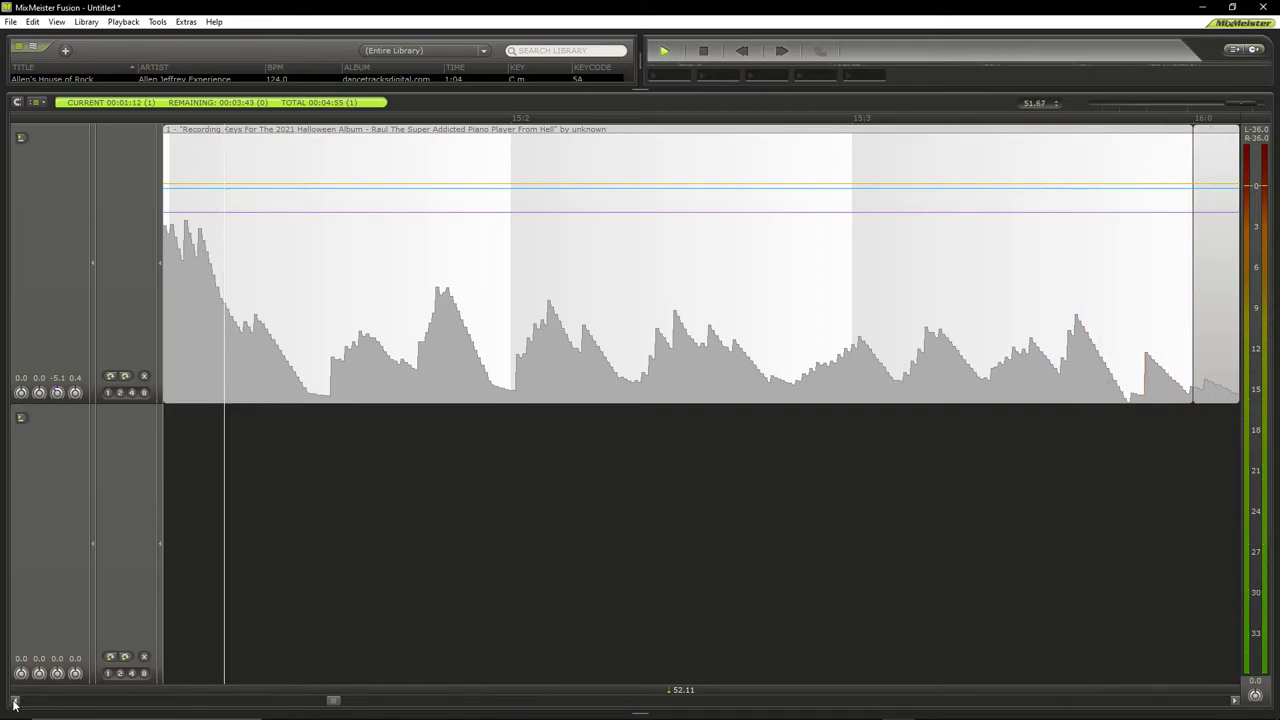
pyautogui.click(14, 701)
pyautogui.click(198, 555)
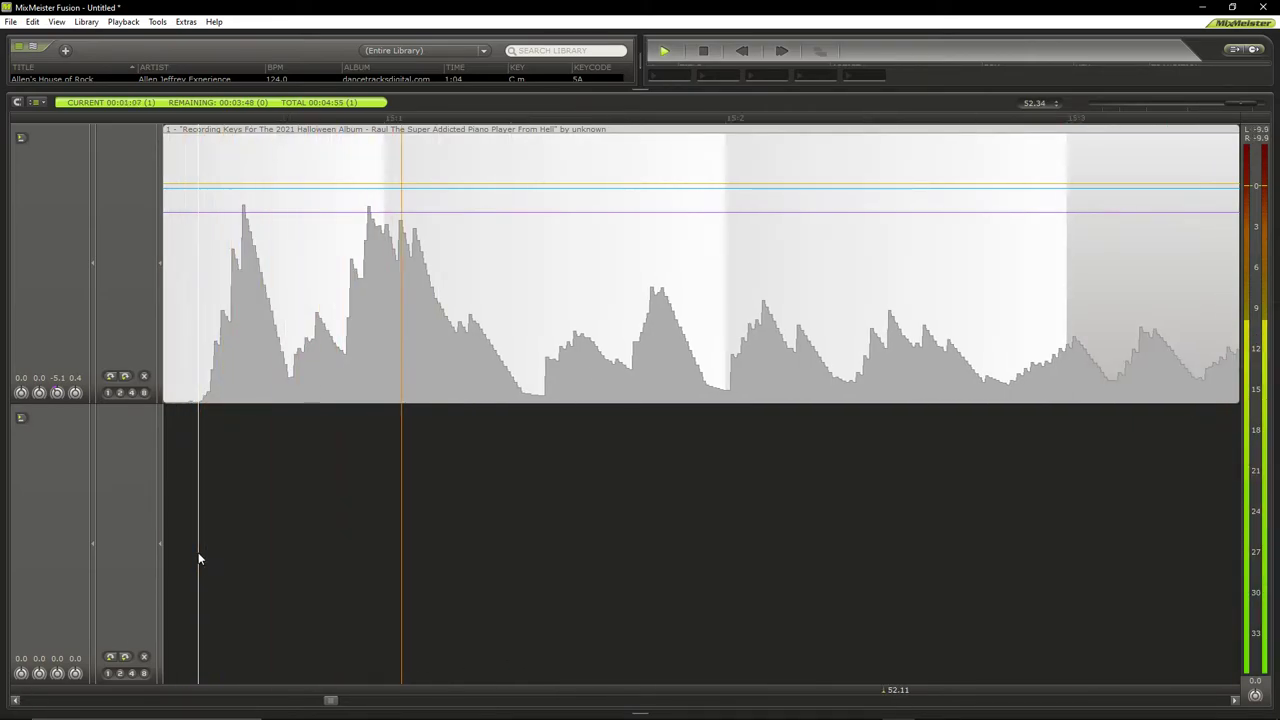
# Move the segment split at bar 16 back to the split at bar 15 and play the track from there.
pyautogui.scroll(-1, 198, 558)
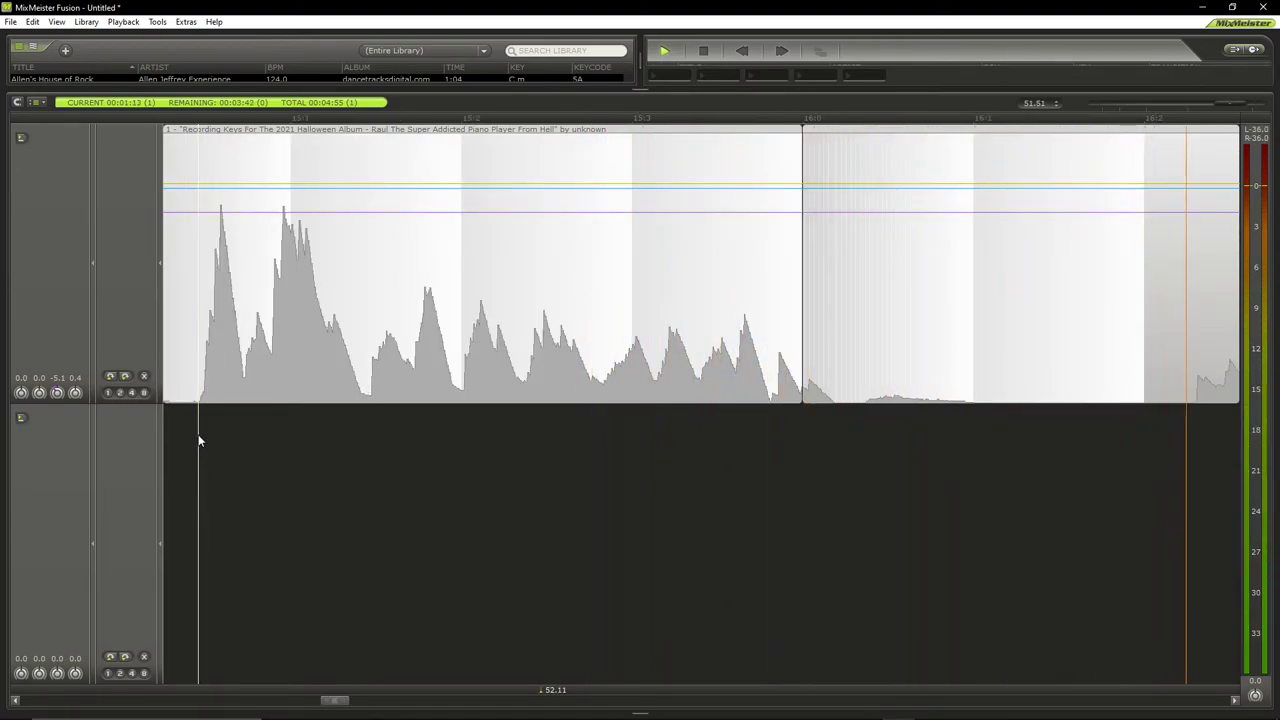
pyautogui.rightClick(186, 362)
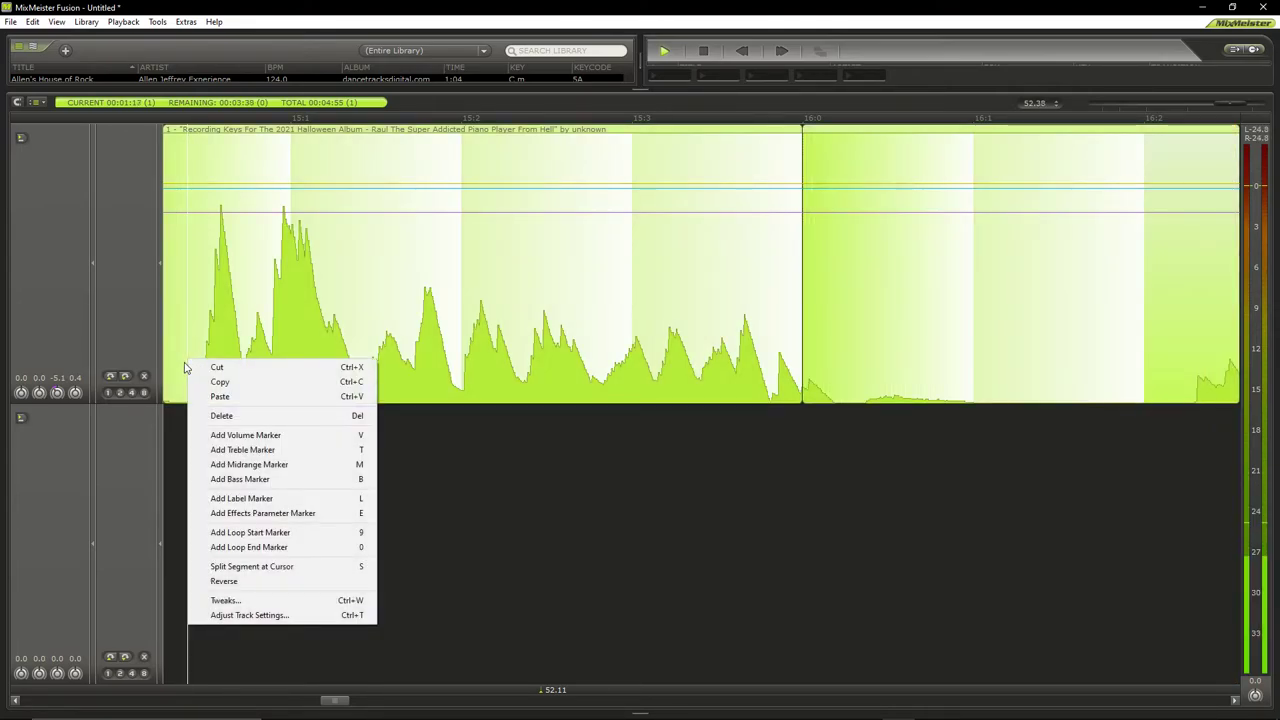
pyautogui.click(666, 486)
pyautogui.scroll(-5, 642, 536)
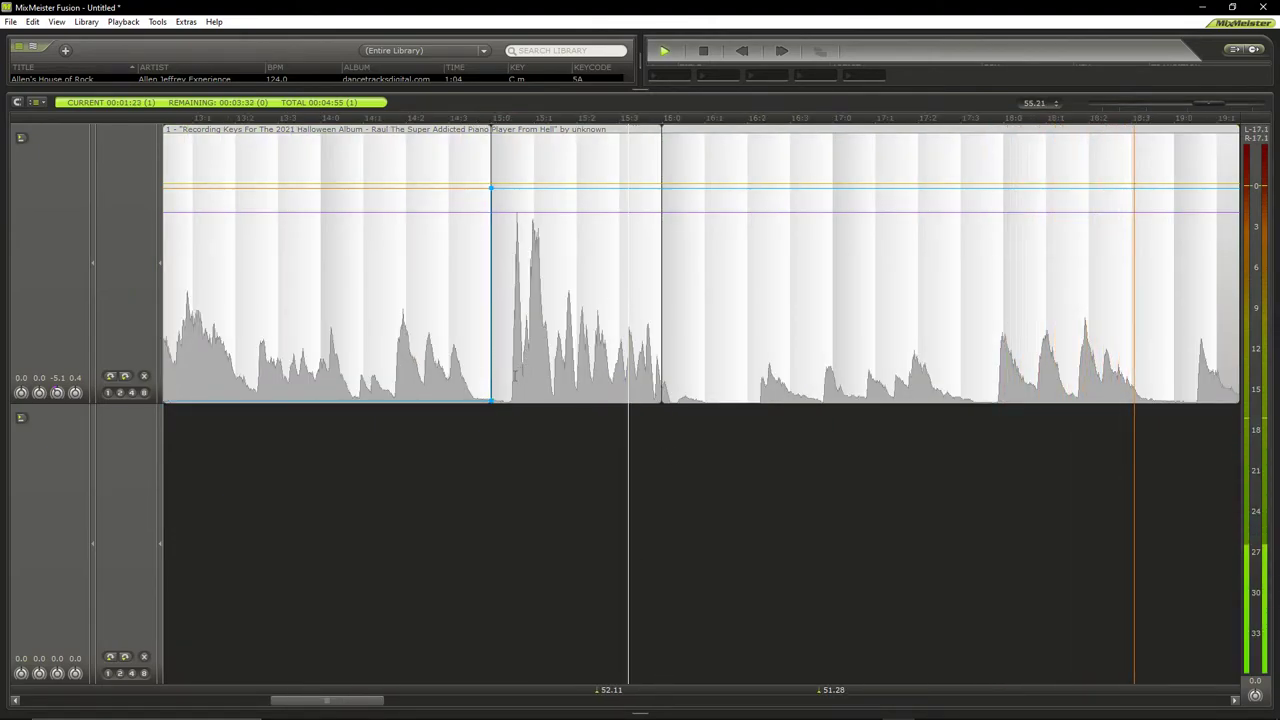
pyautogui.click(688, 312)
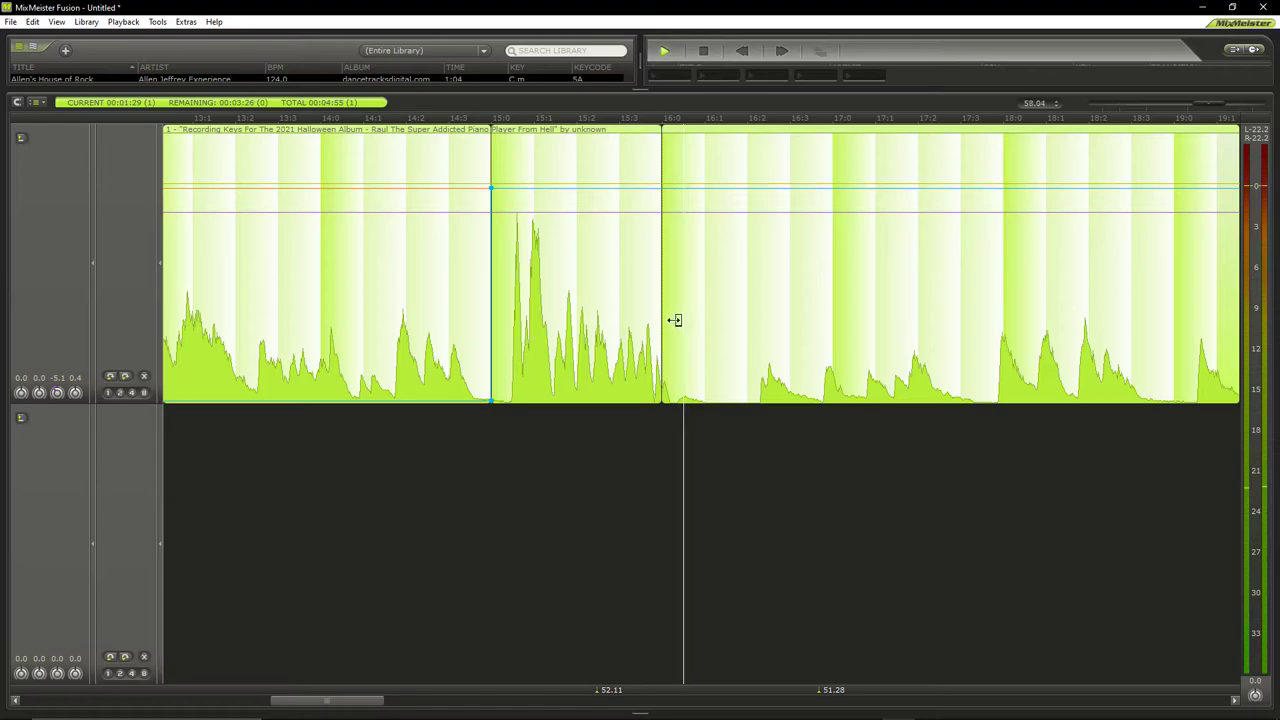
pyautogui.moveTo(670, 323); pyautogui.dragTo(522, 350)
pyautogui.click(506, 348)
pyautogui.click(475, 352)
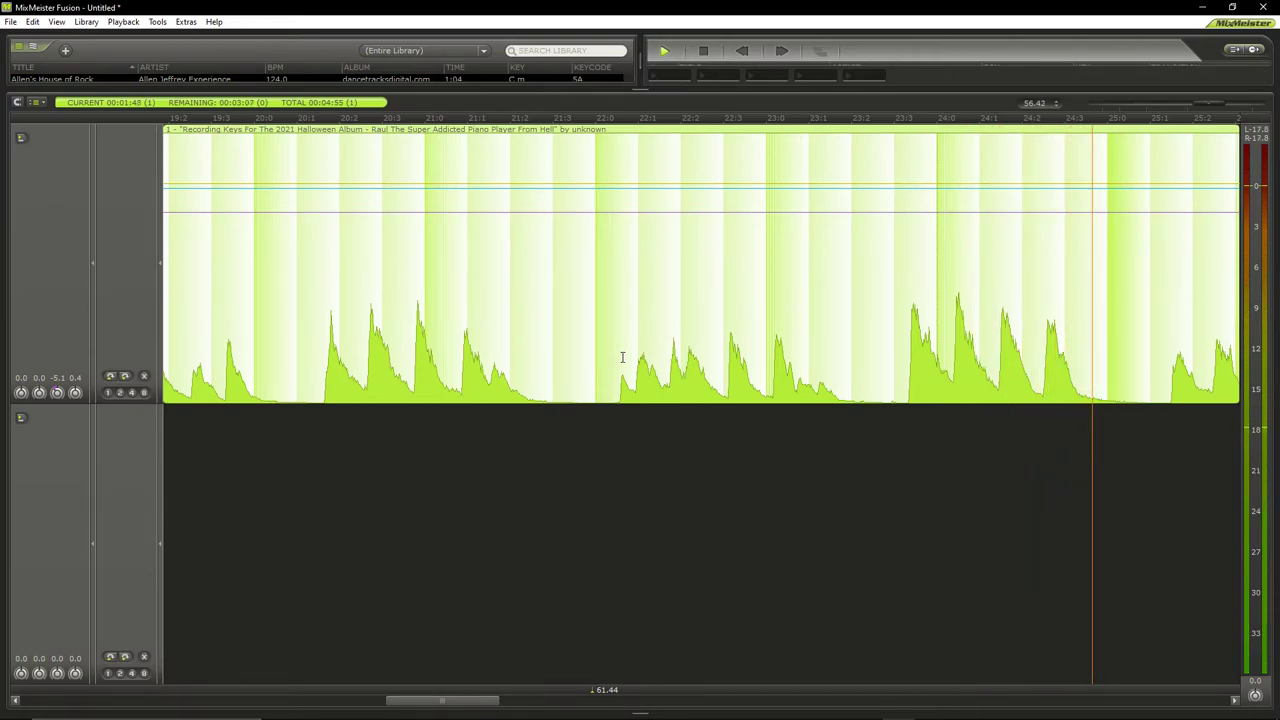
# Add original tempo markers of 105.01 BPM between bars 24 and 25 and around bar 30.
pyautogui.scroll(-3, 622, 357)
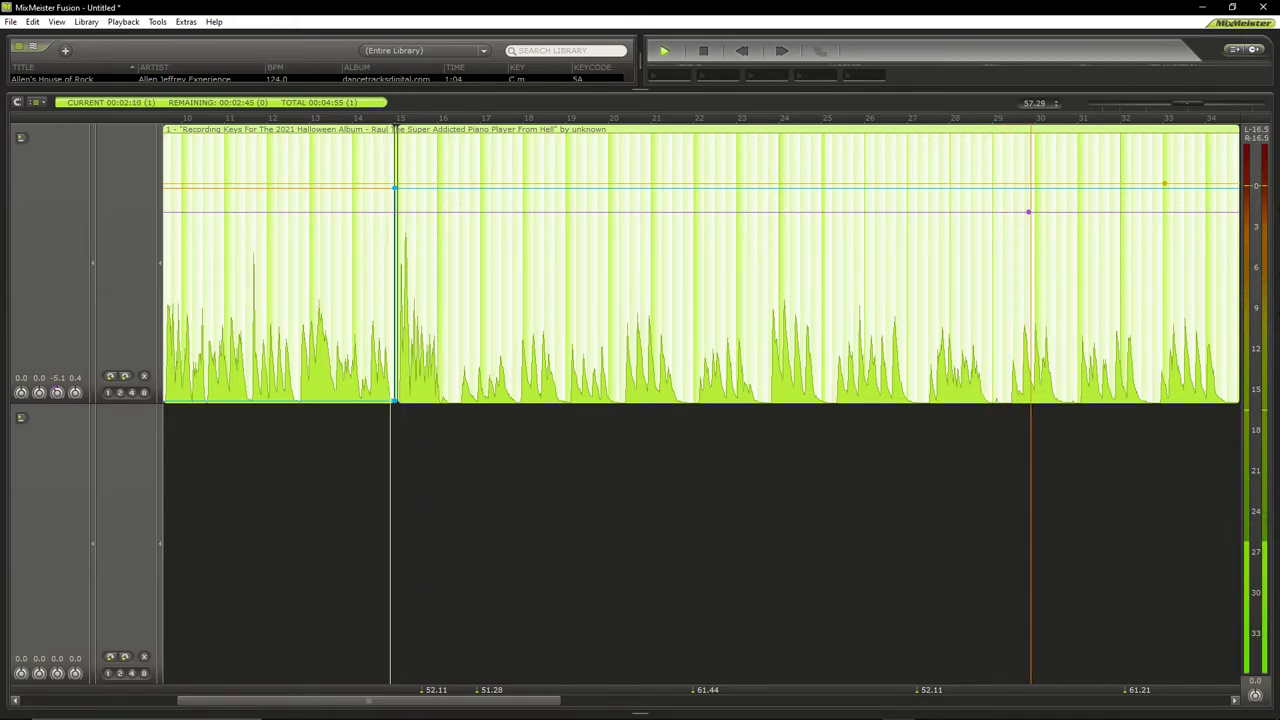
pyautogui.rightClick(810, 690)
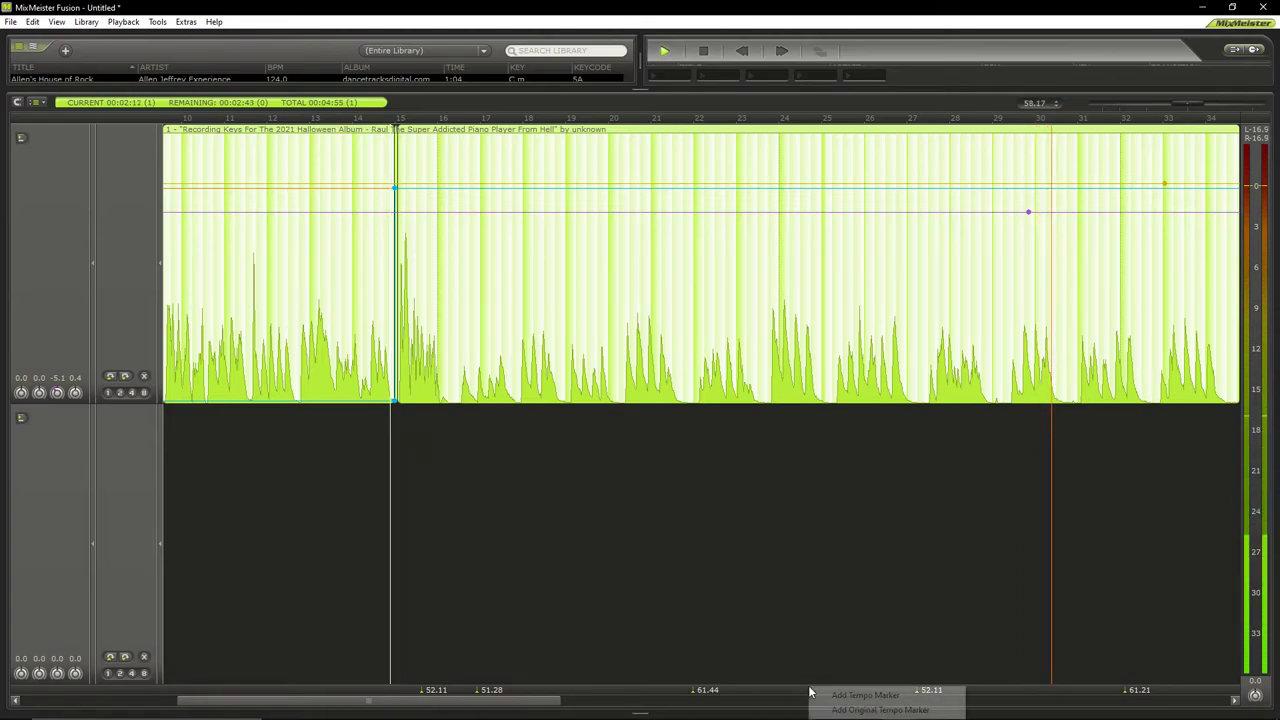
pyautogui.click(890, 707)
pyautogui.rightClick(1045, 692)
pyautogui.click(1062, 684)
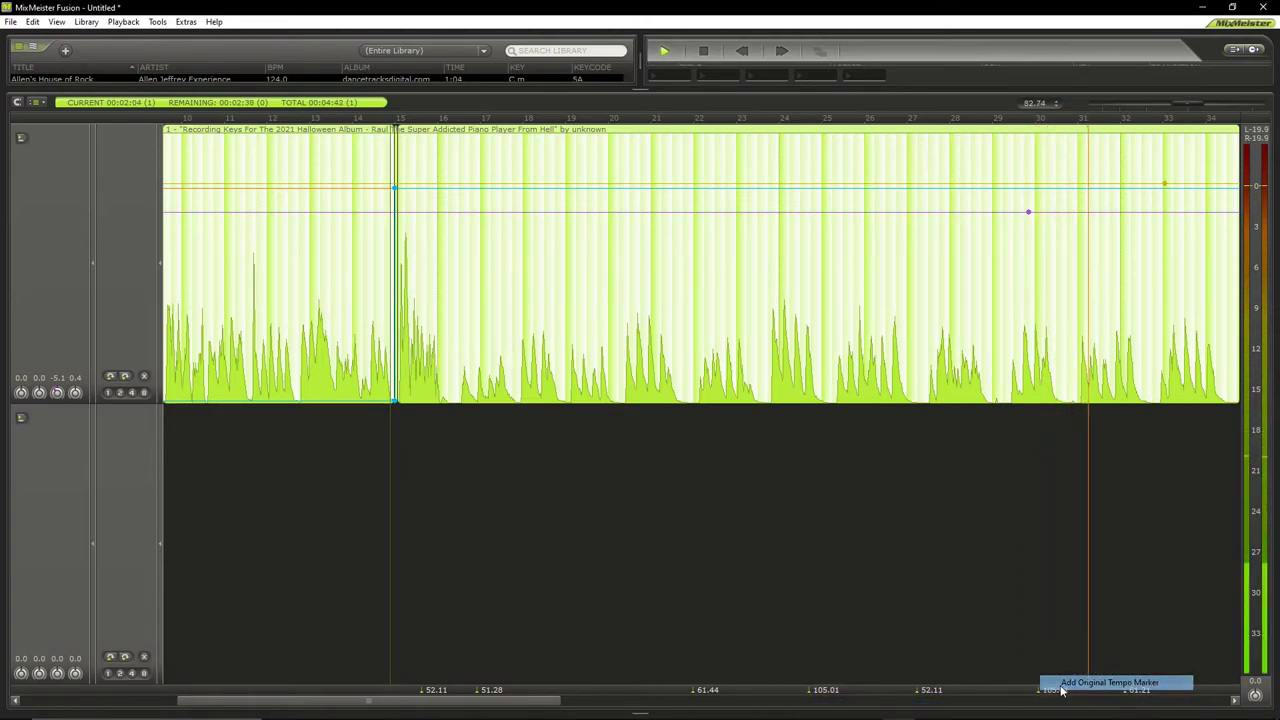
pyautogui.click(1236, 703)
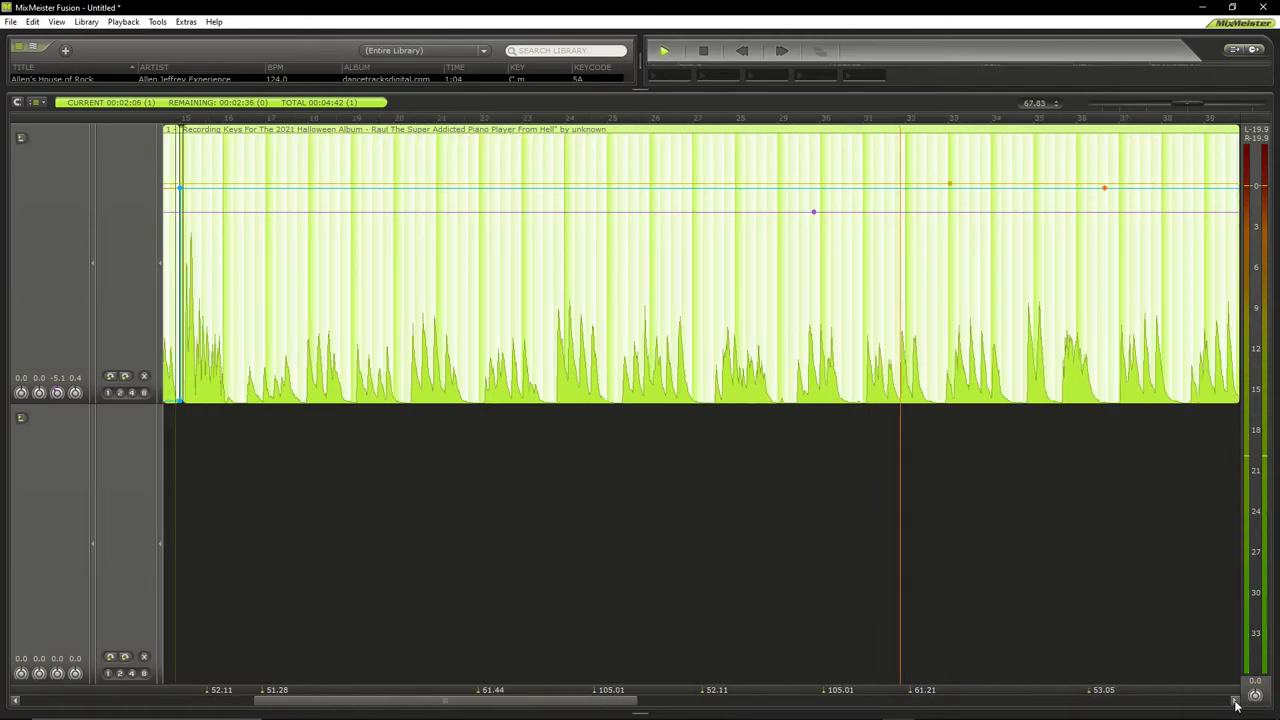
# Add original tempo markers of 105.01 BPM between bars 34 and 35 and between bars 38 and 39.
pyautogui.rightClick(1013, 692)
pyautogui.click(1038, 684)
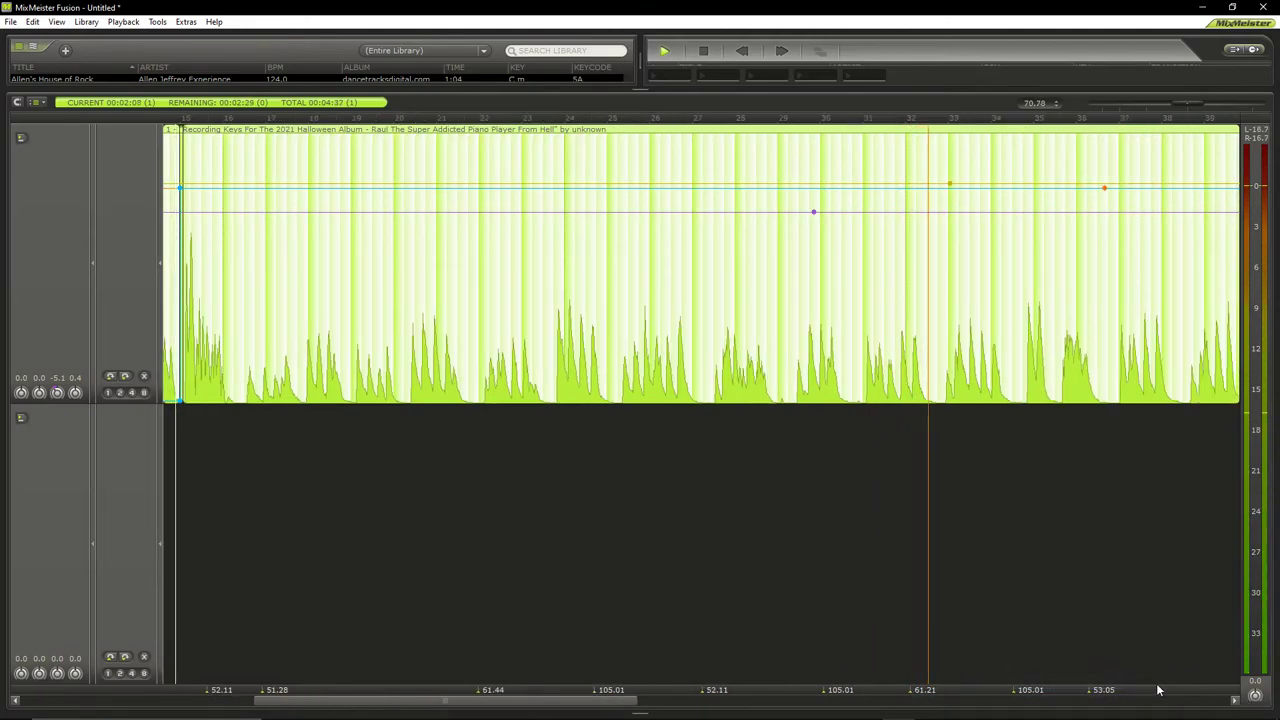
pyautogui.rightClick(1196, 690)
pyautogui.click(1195, 708)
# Add original tempo markers of 105.01 BPM around bar 41 and around bar 46.
pyautogui.click(1232, 702)
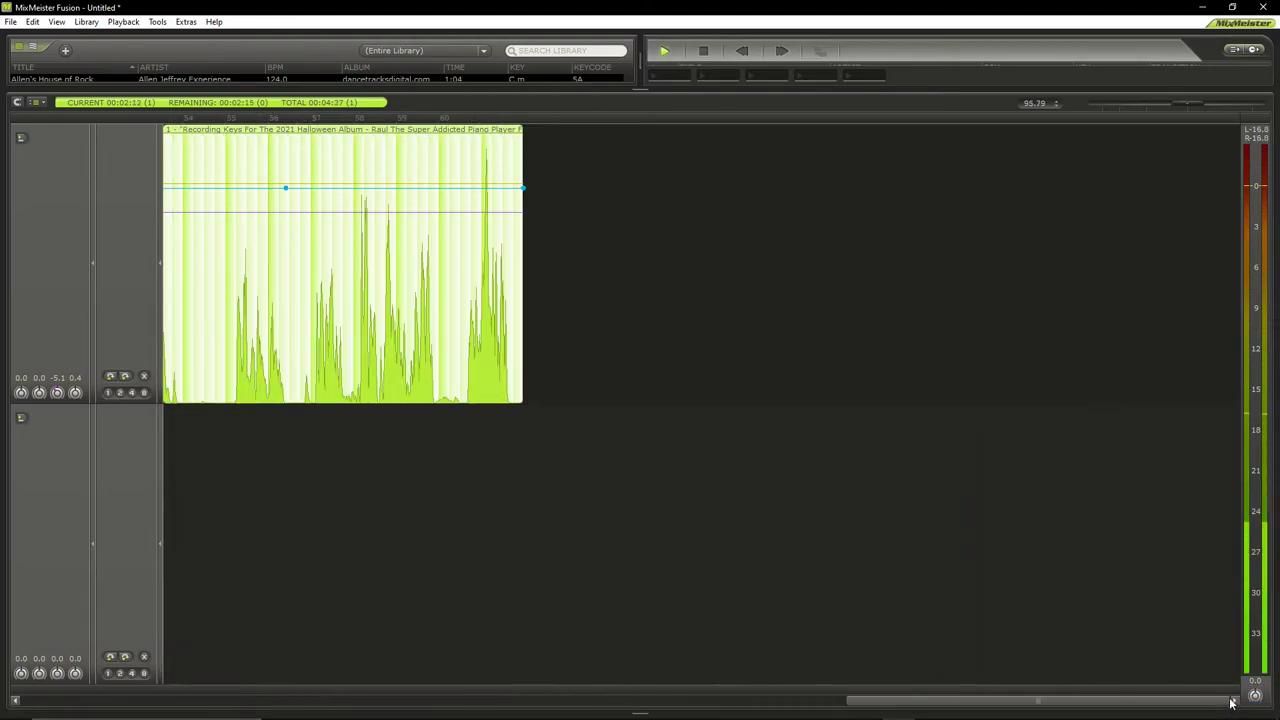
pyautogui.scroll(-3, 493, 613)
pyautogui.scroll(1, 413, 646)
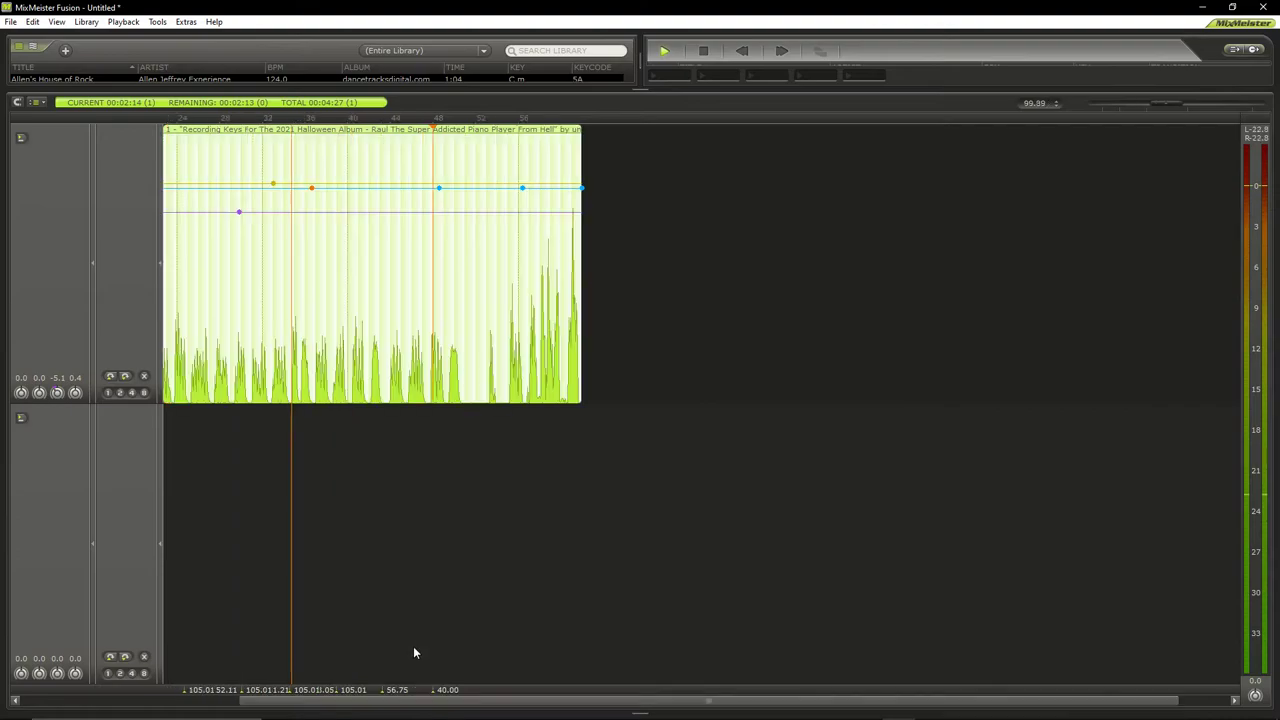
pyautogui.scroll(2, 415, 654)
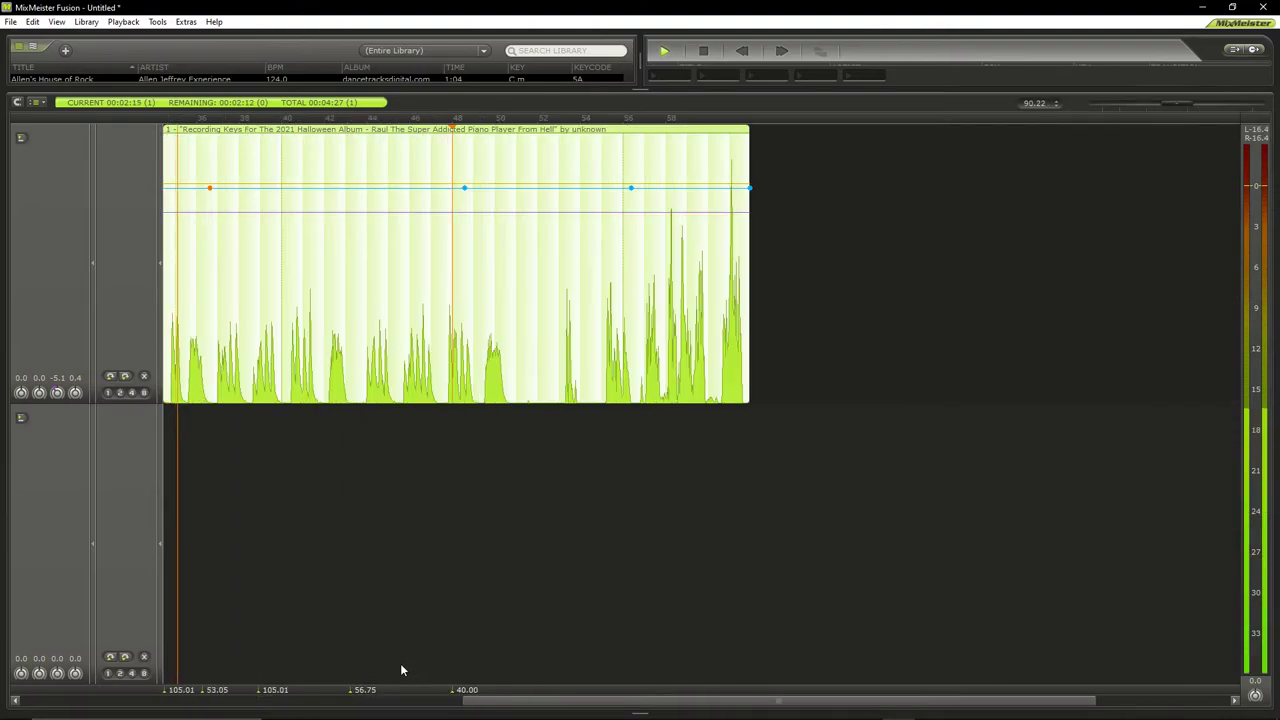
pyautogui.rightClick(311, 694)
pyautogui.click(322, 681)
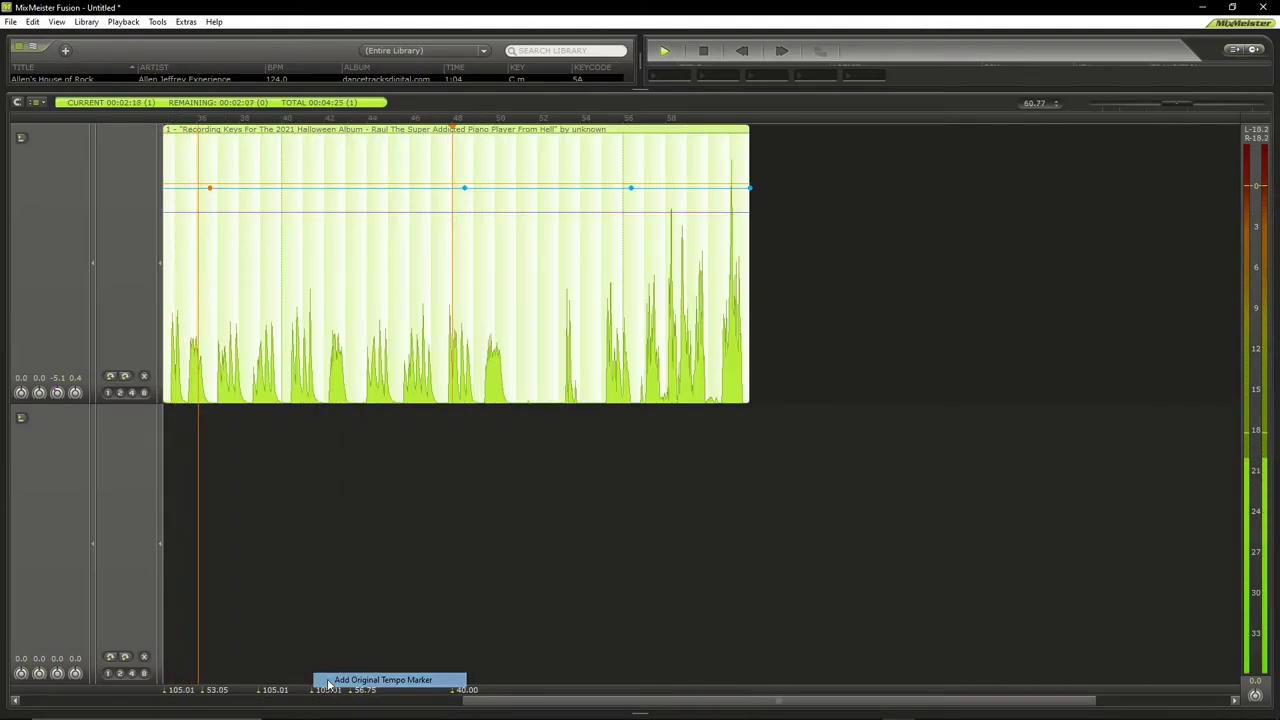
pyautogui.rightClick(418, 692)
pyautogui.click(440, 686)
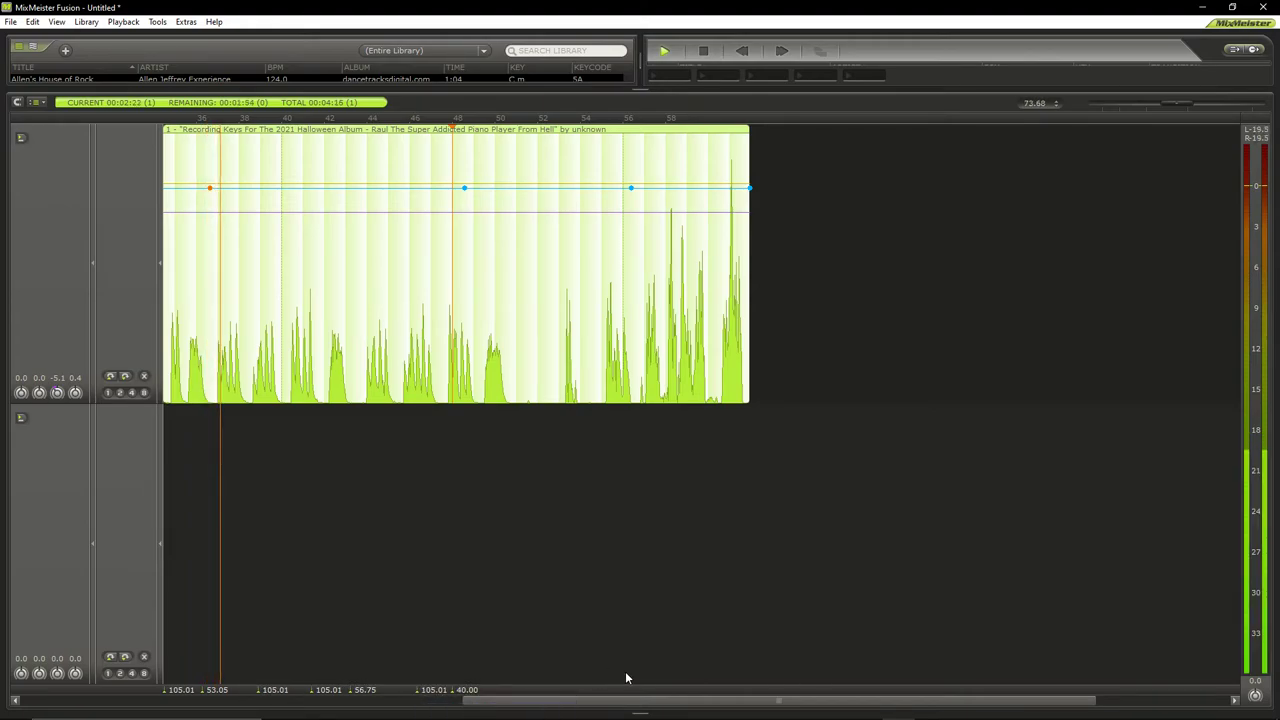
# Raise the tempo marker around bar 46 to 193.51 BPM and delete the 40.00 BPM marker at bar 48.
pyautogui.scroll(-2, 350, 580)
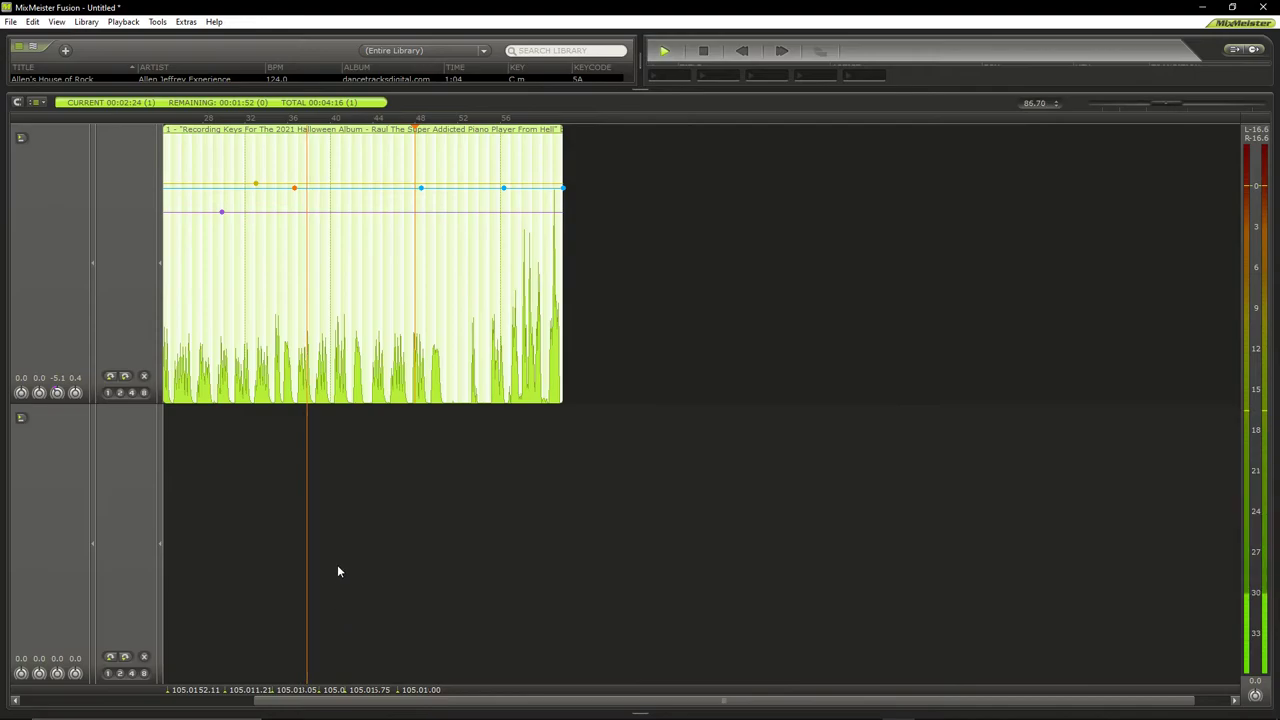
pyautogui.moveTo(341, 700); pyautogui.dragTo(112, 714)
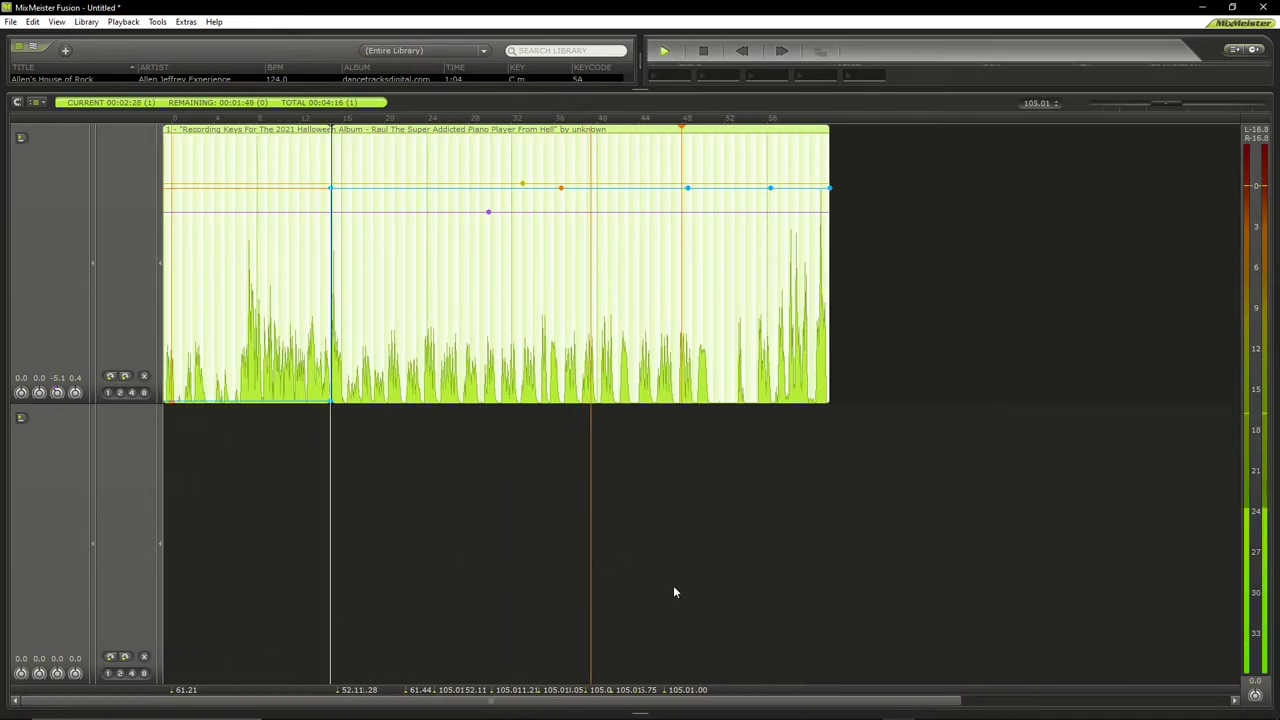
pyautogui.scroll(4, 745, 590)
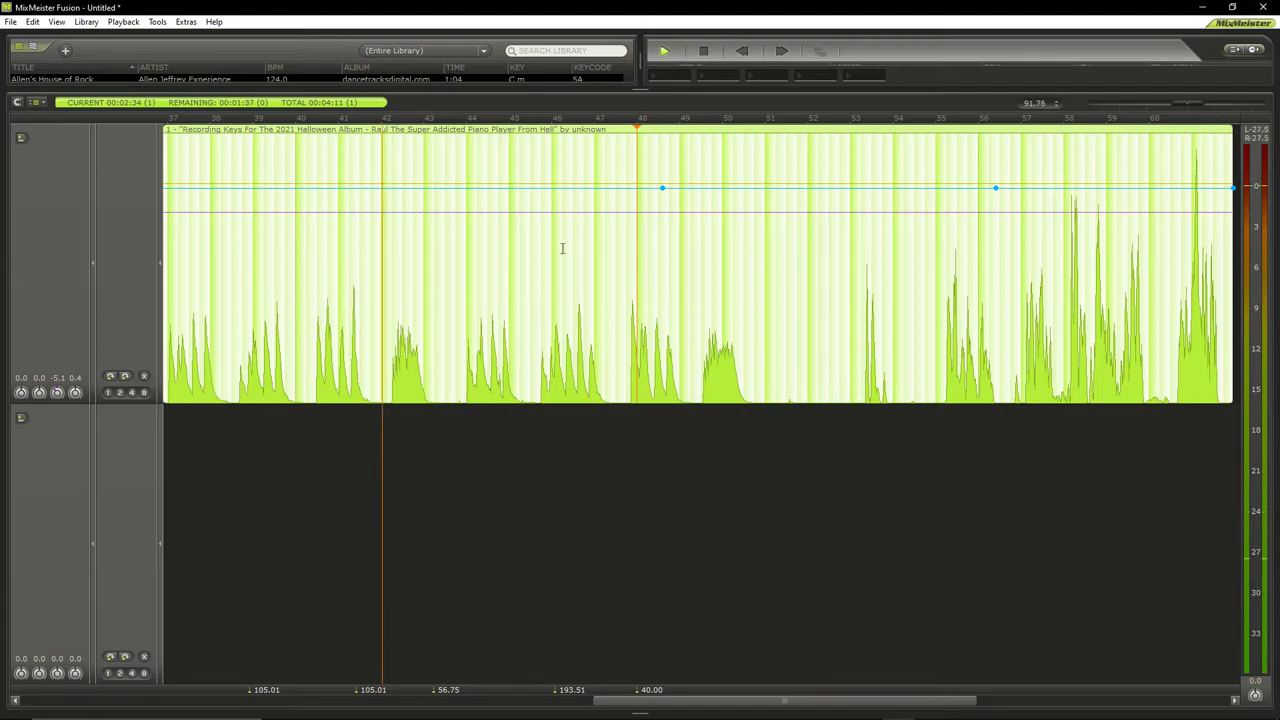
pyautogui.rightClick(645, 690)
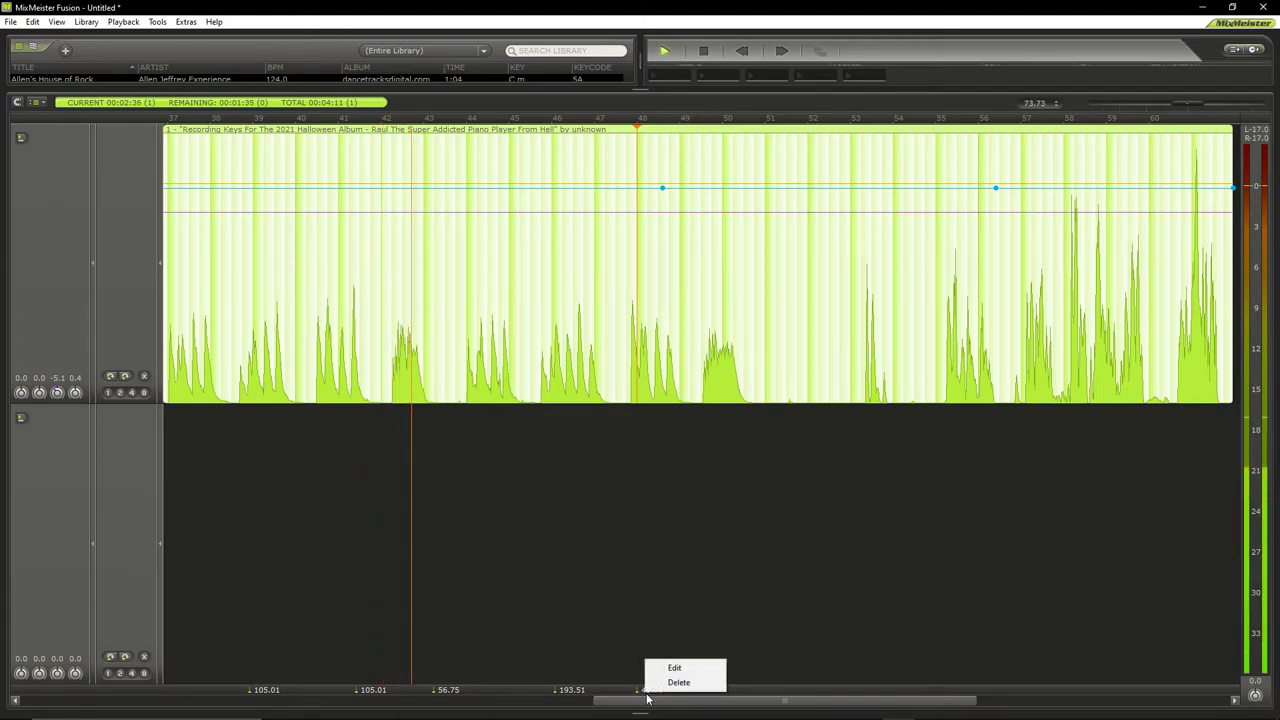
pyautogui.click(662, 684)
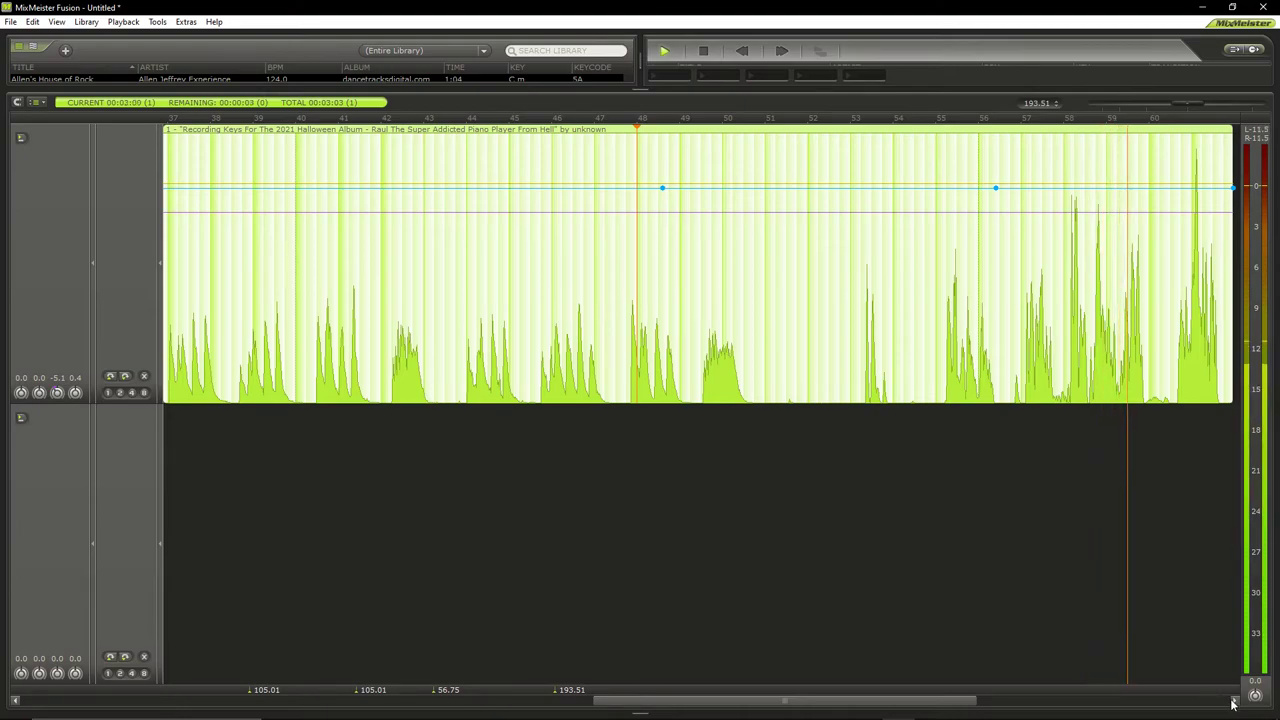
# Raise the opening tempo marker to 93.91 BPM and move the silenced volume marker at bar 15 up to 0 dB between bars 13 and 14.
pyautogui.moveTo(929, 705); pyautogui.dragTo(437, 704)
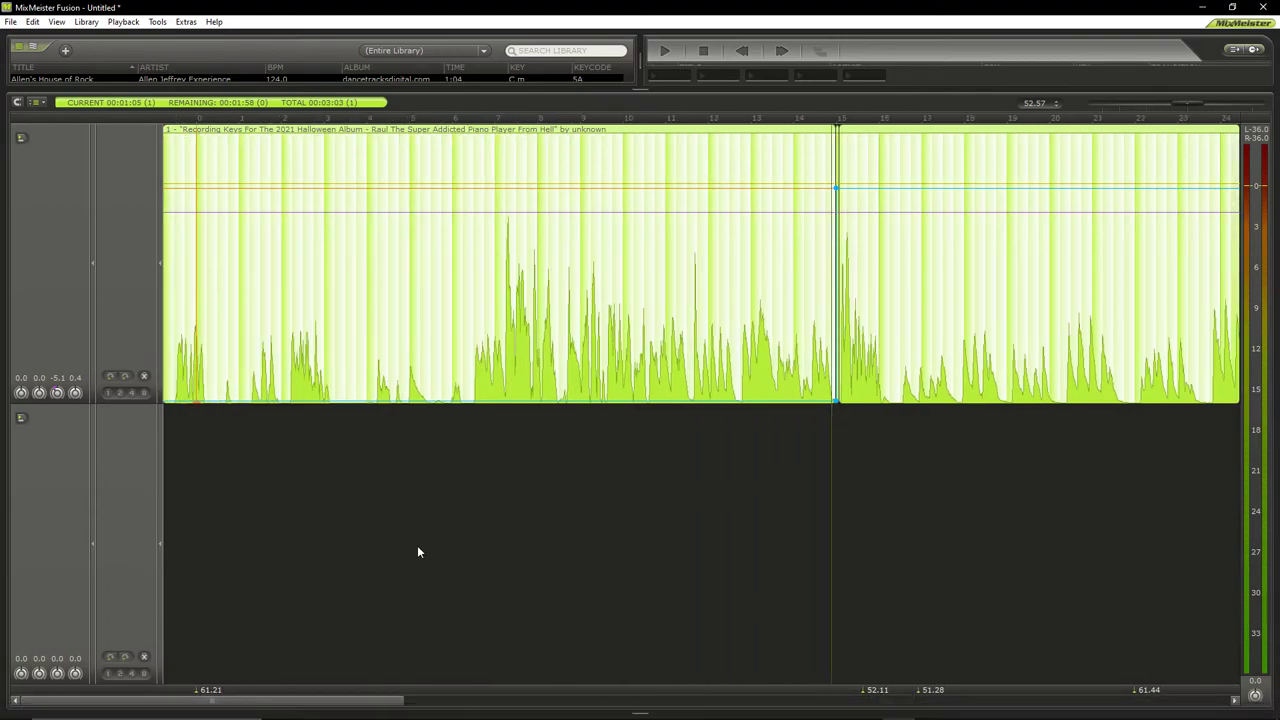
pyautogui.click(225, 521)
pyautogui.press('space')
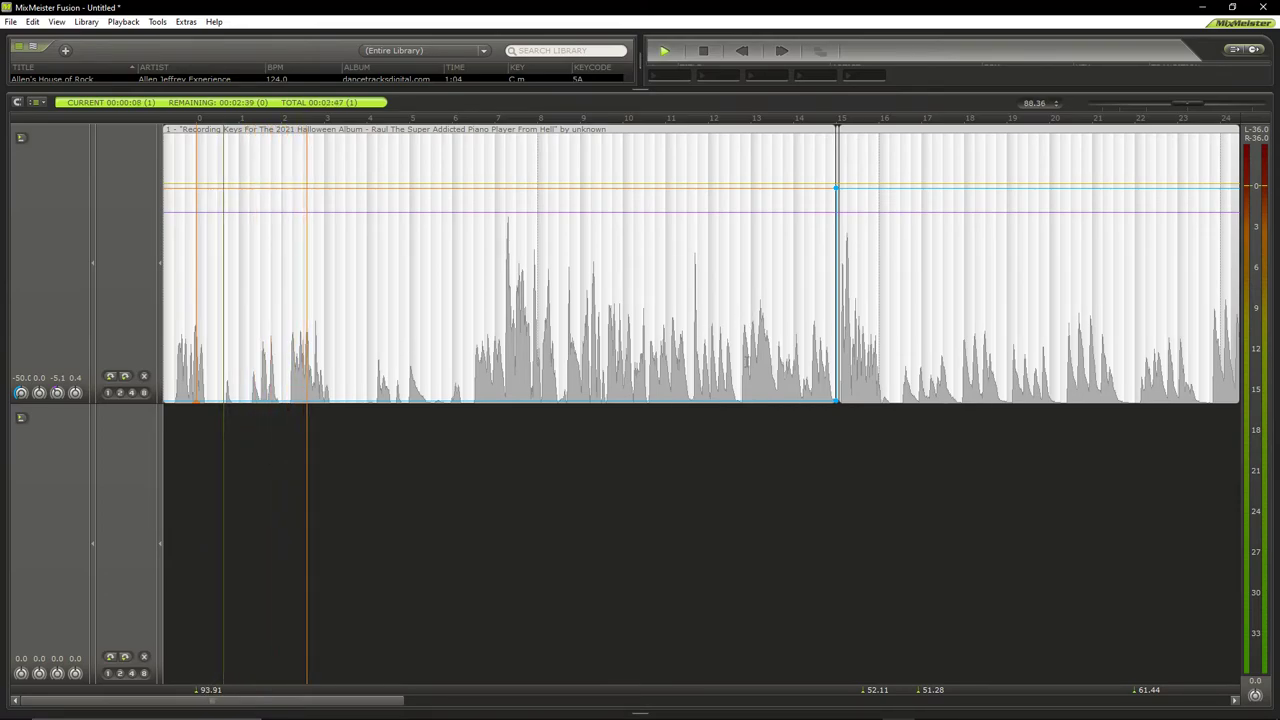
pyautogui.moveTo(838, 407); pyautogui.dragTo(774, 189)
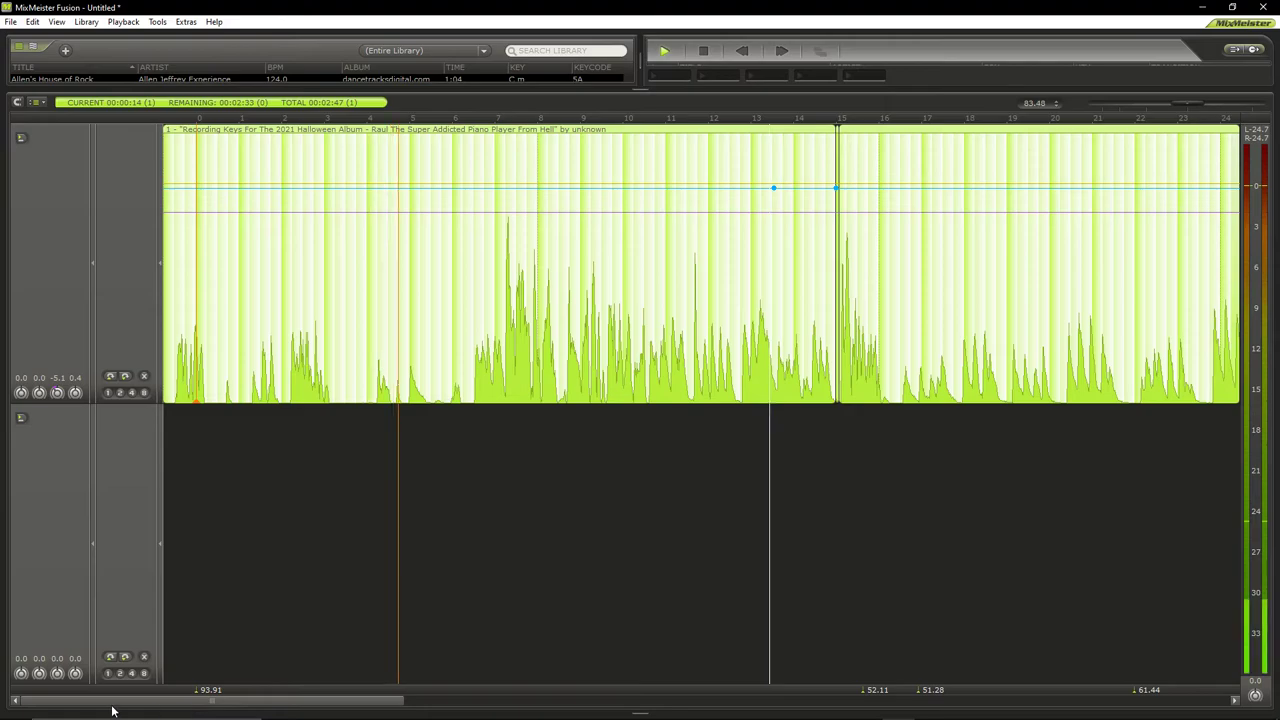
# Replay the track from its beginning while raising the tempo marker at bar 0 to 148.31 BPM.
pyautogui.click(180, 642)
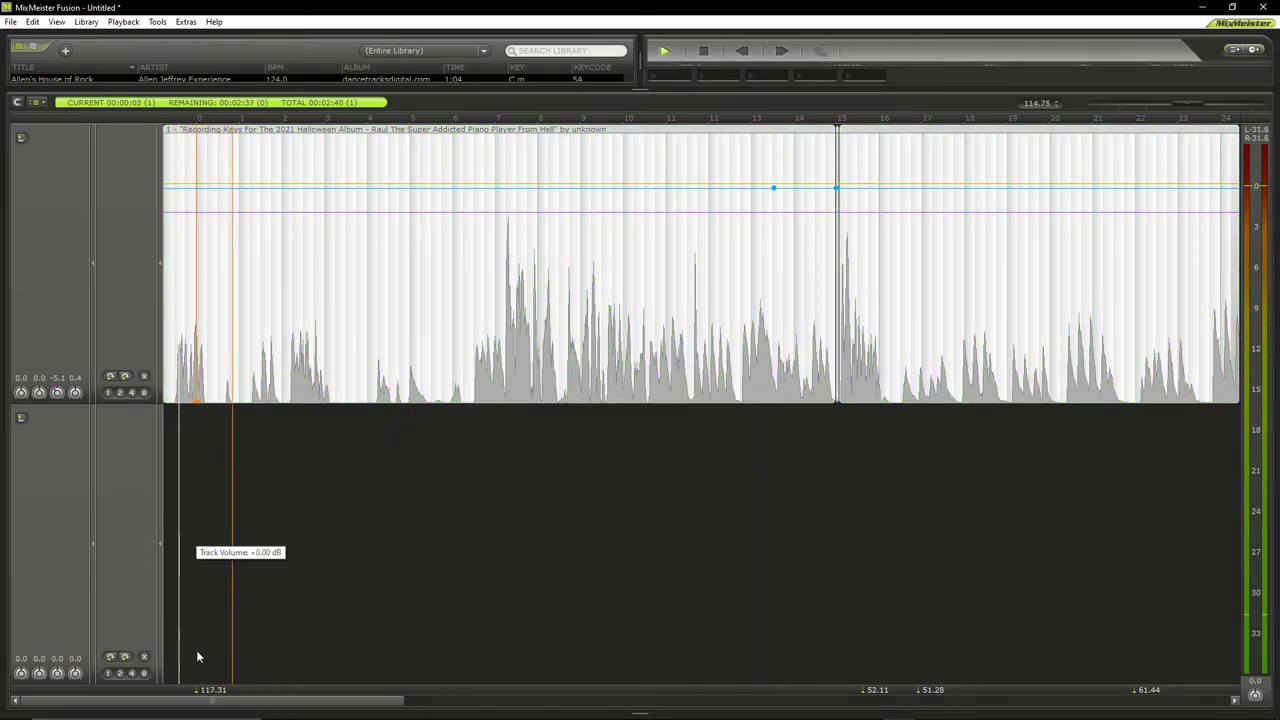
pyautogui.moveTo(196, 708)
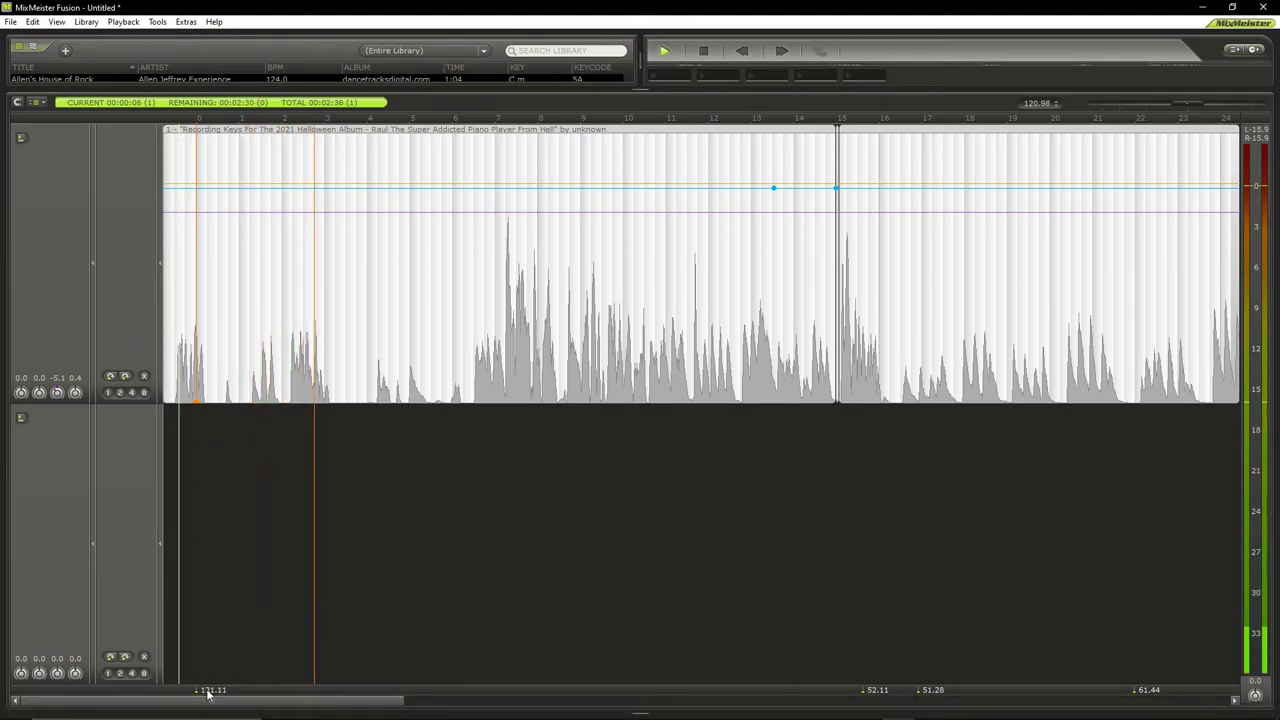
pyautogui.click(167, 665)
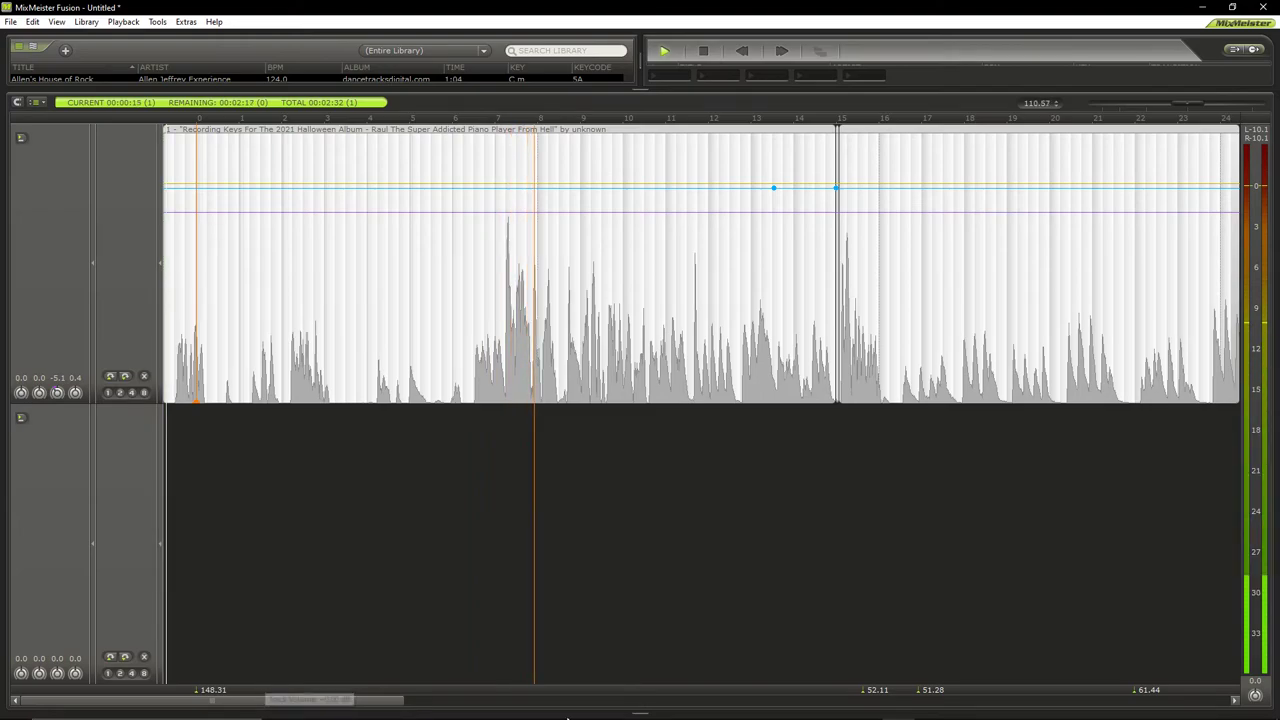
# Add original tempo markers of 105.01 BPM just before bar 7 and at bar 9.
pyautogui.rightClick(488, 690)
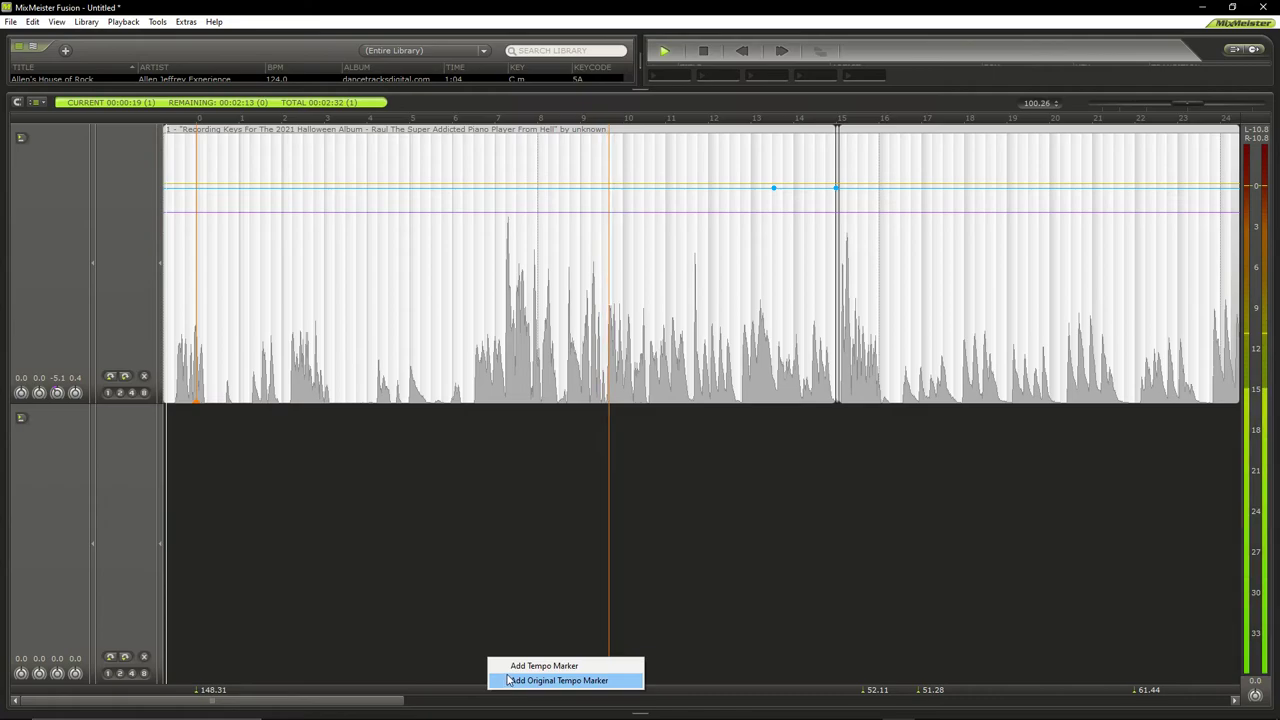
pyautogui.click(510, 680)
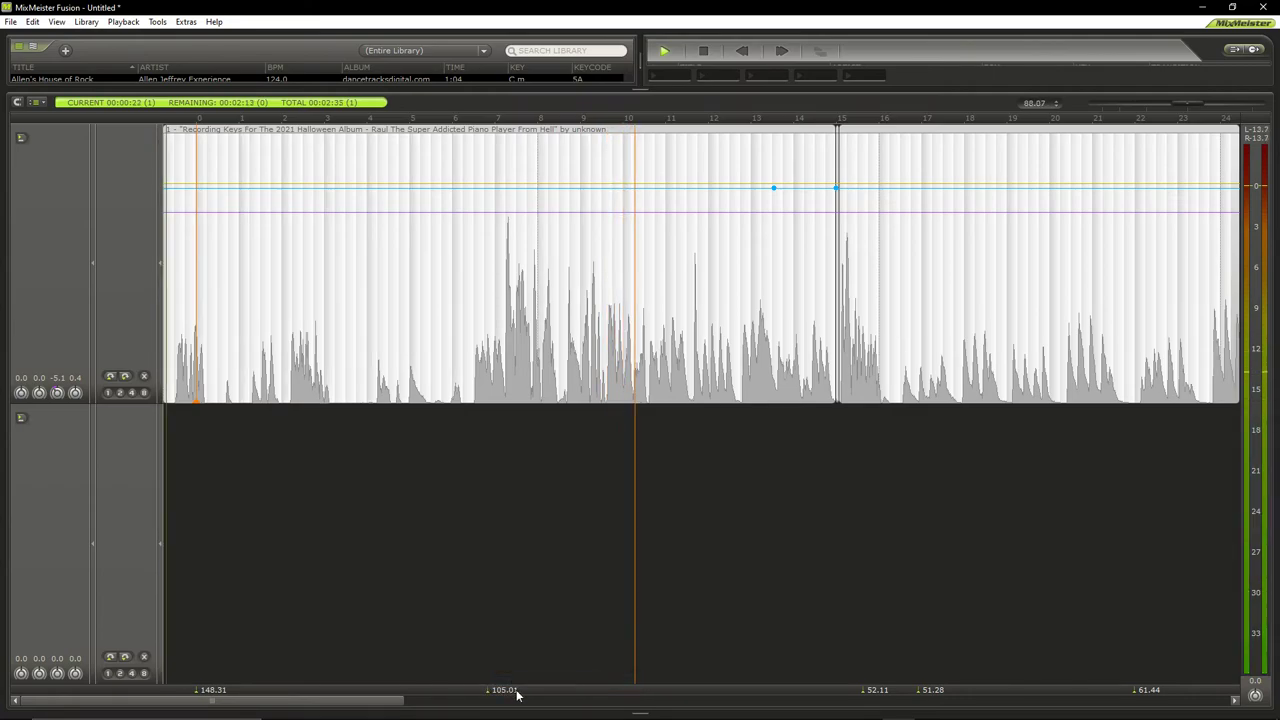
pyautogui.rightClick(588, 690)
pyautogui.click(600, 680)
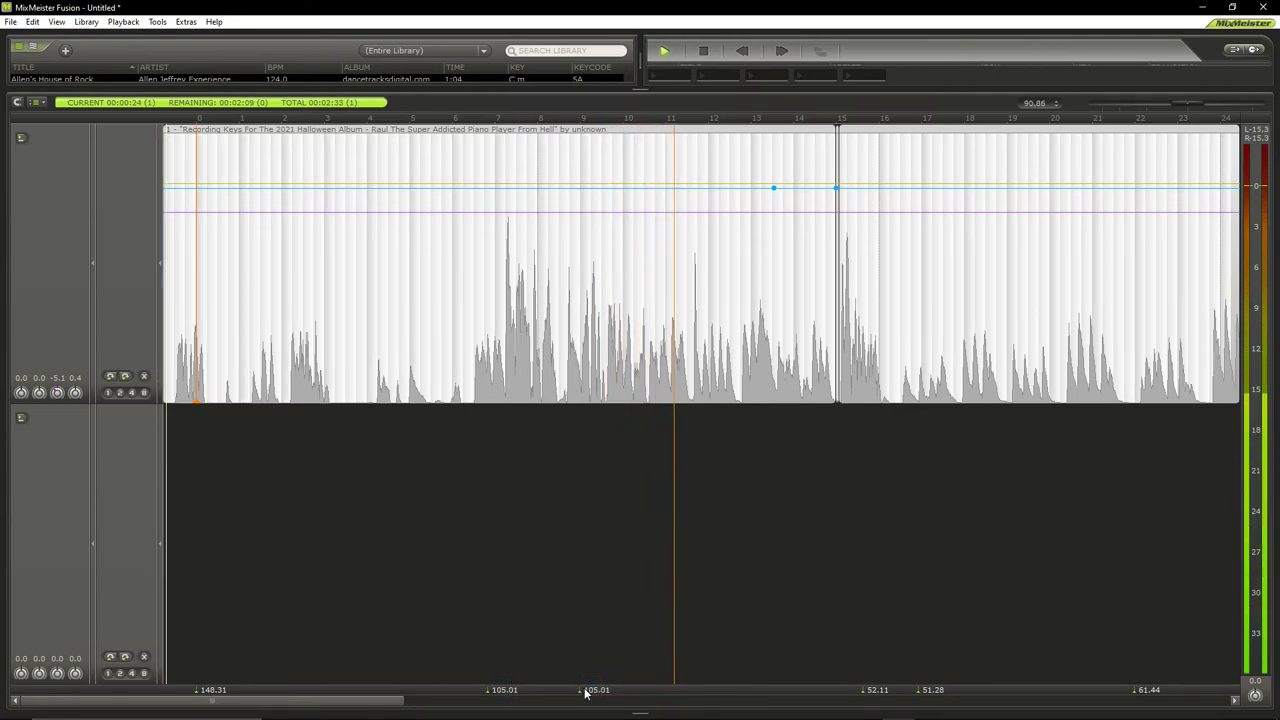
# Replay the passage around bar 10 and add a tempo marker of 78.97 BPM just after bar 10.
pyautogui.click(606, 658)
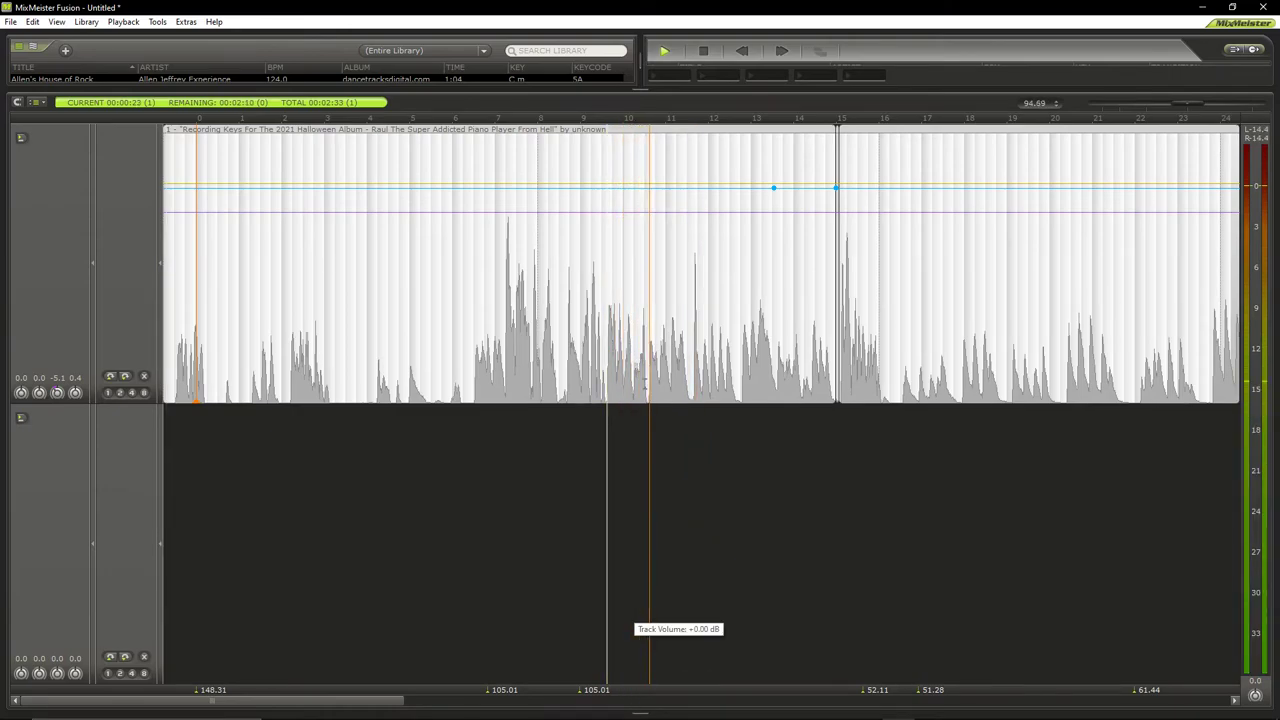
pyautogui.click(632, 620)
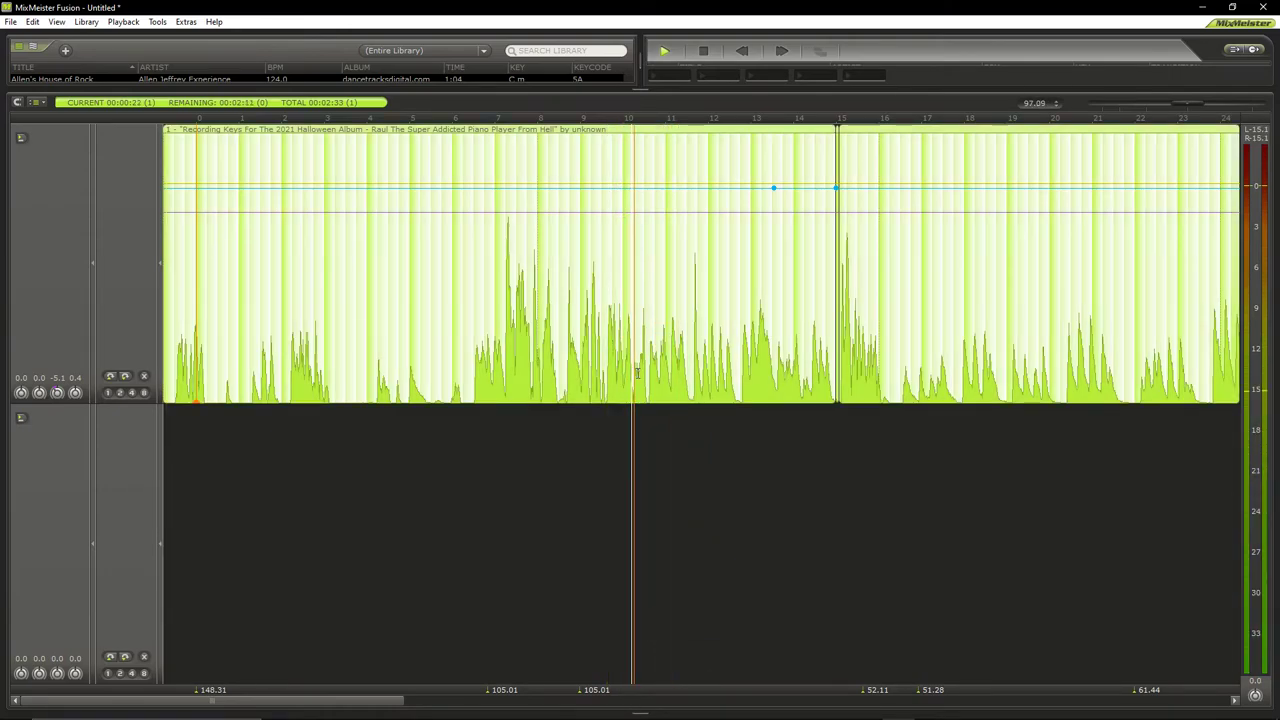
pyautogui.rightClick(634, 693)
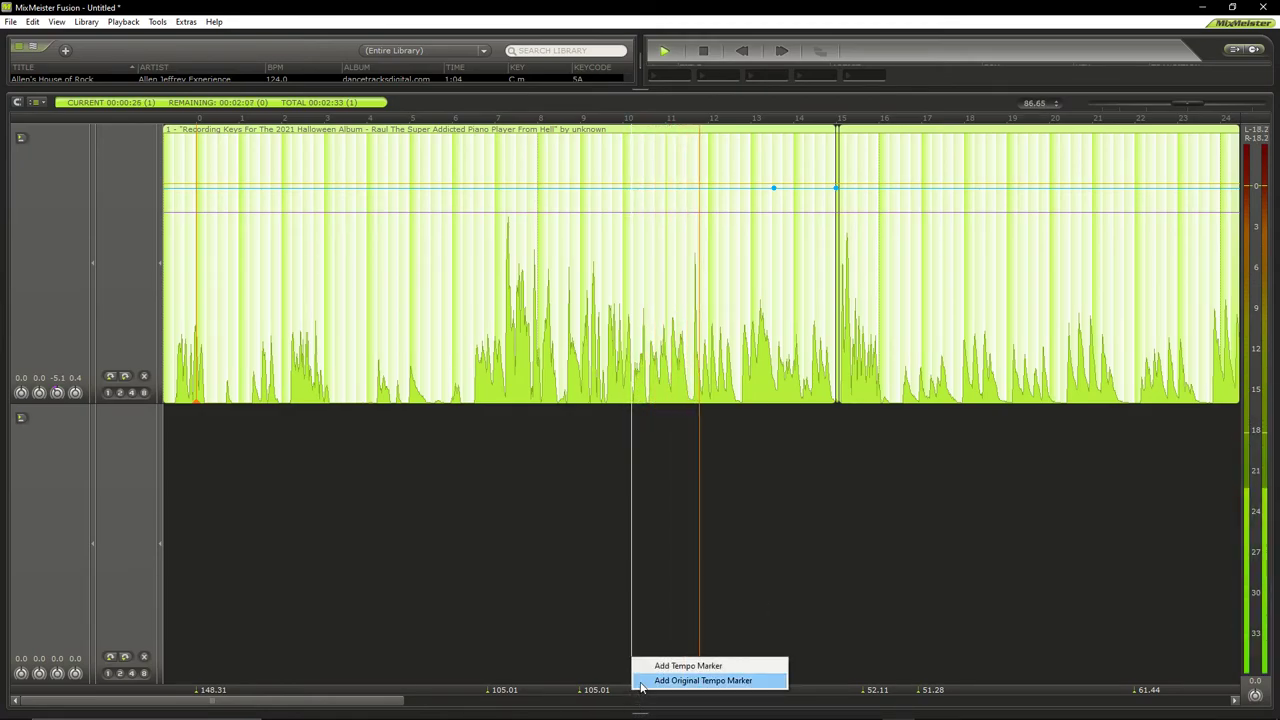
pyautogui.click(645, 665)
pyautogui.moveTo(643, 707)
pyautogui.mouseDown()
pyautogui.moveTo(643, 719)
pyautogui.moveTo(634, 697)
pyautogui.moveTo(657, 705)
pyautogui.moveTo(635, 675)
pyautogui.mouseUp()
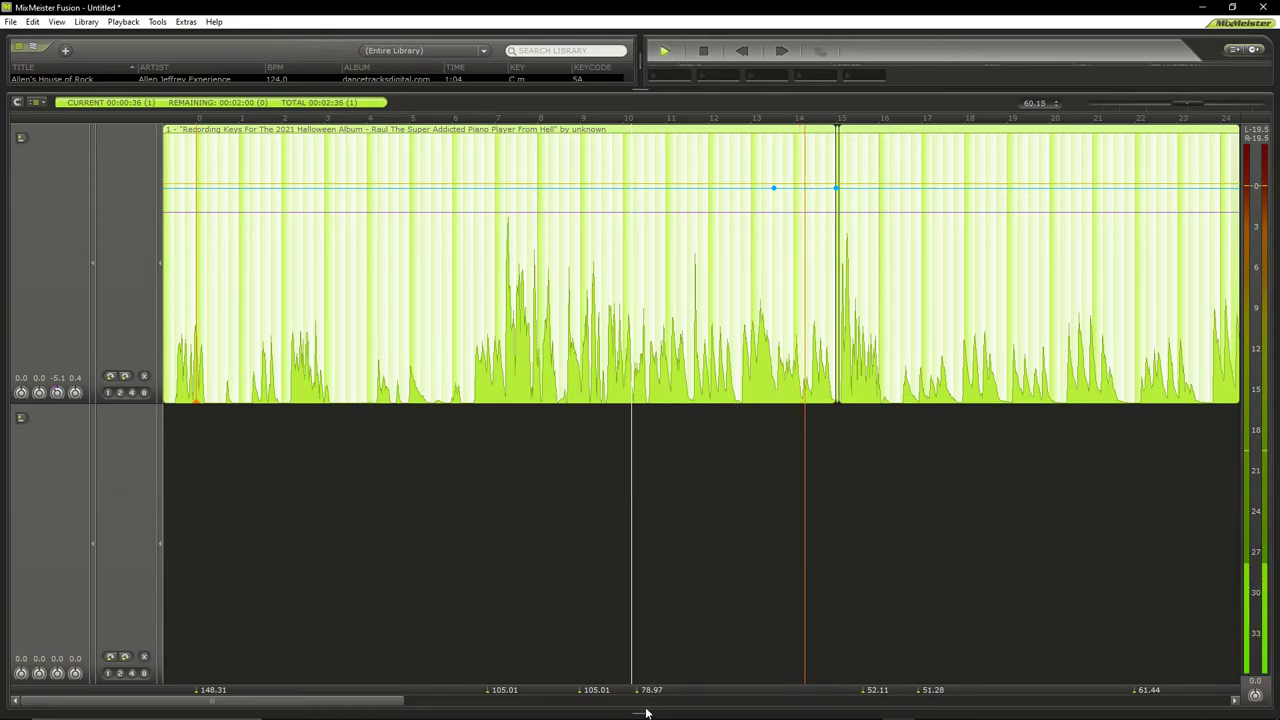
# Add an original tempo marker between beats 10:0 and 10:1 and lower the marker near beat 10:1 to 69.57 BPM.
pyautogui.click(620, 638)
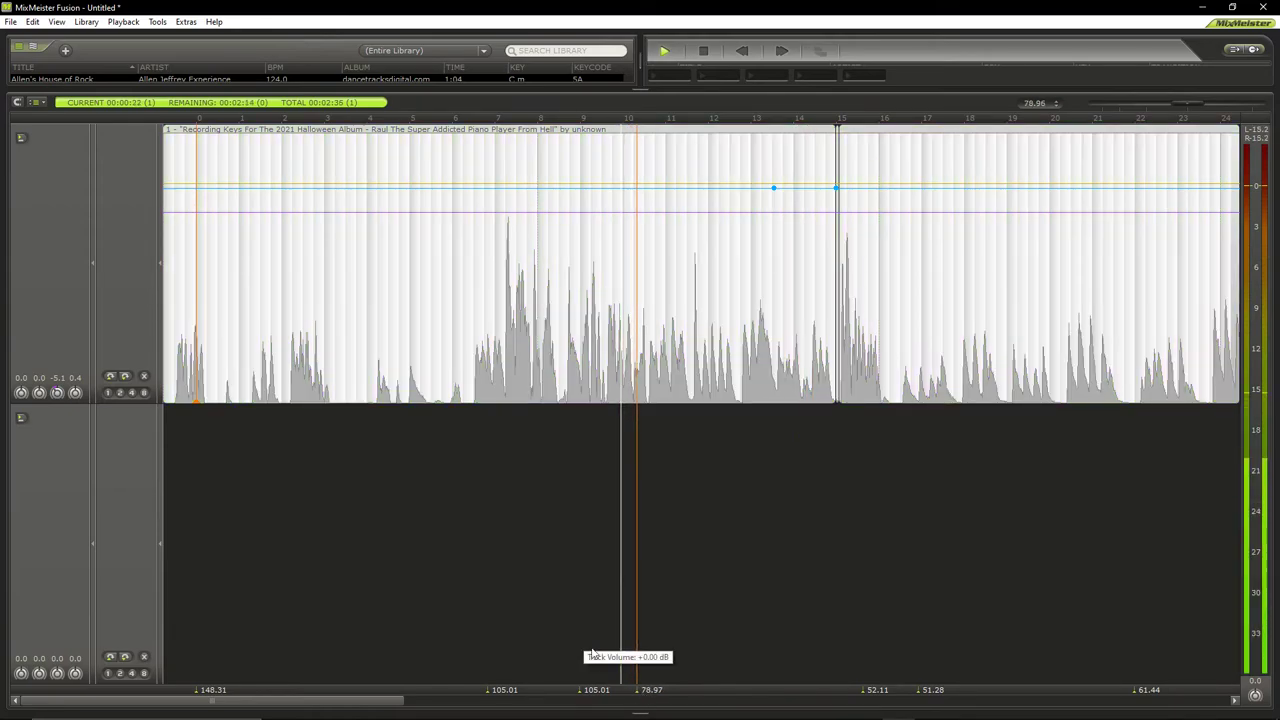
pyautogui.scroll(3, 586, 645)
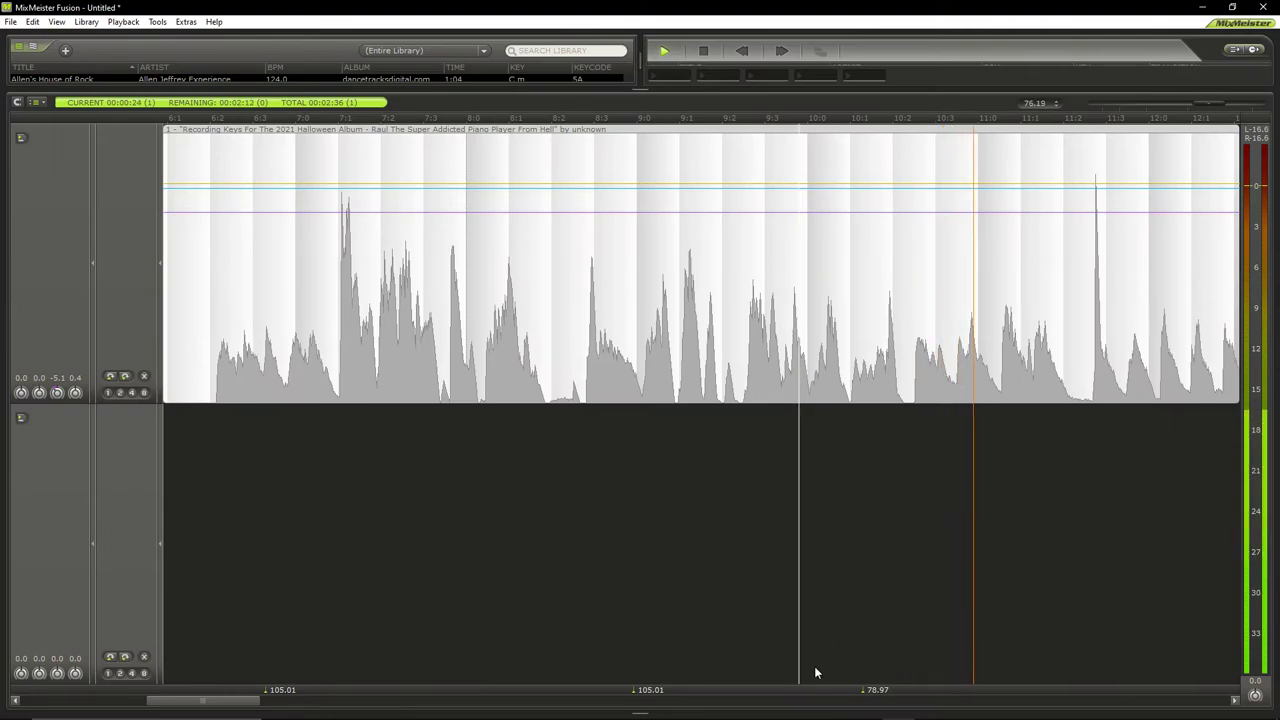
pyautogui.click(694, 622)
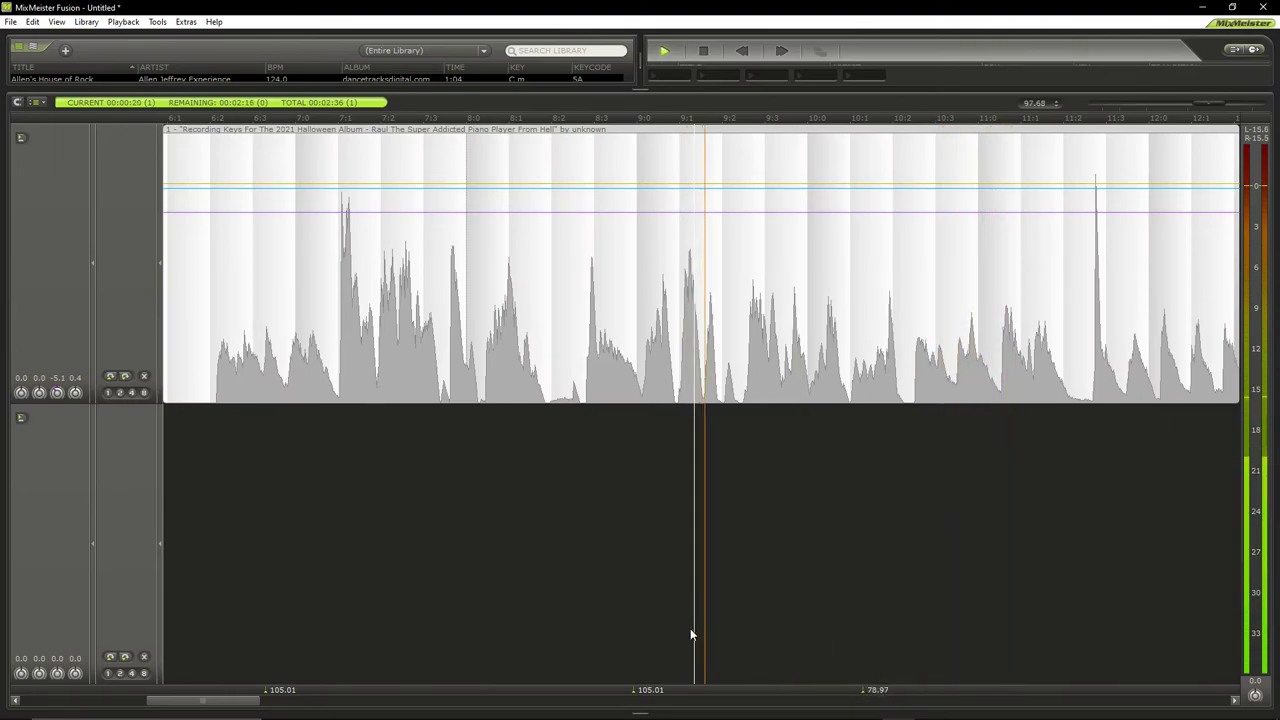
pyautogui.rightClick(839, 694)
pyautogui.click(868, 681)
pyautogui.moveTo(883, 689); pyautogui.dragTo(883, 719)
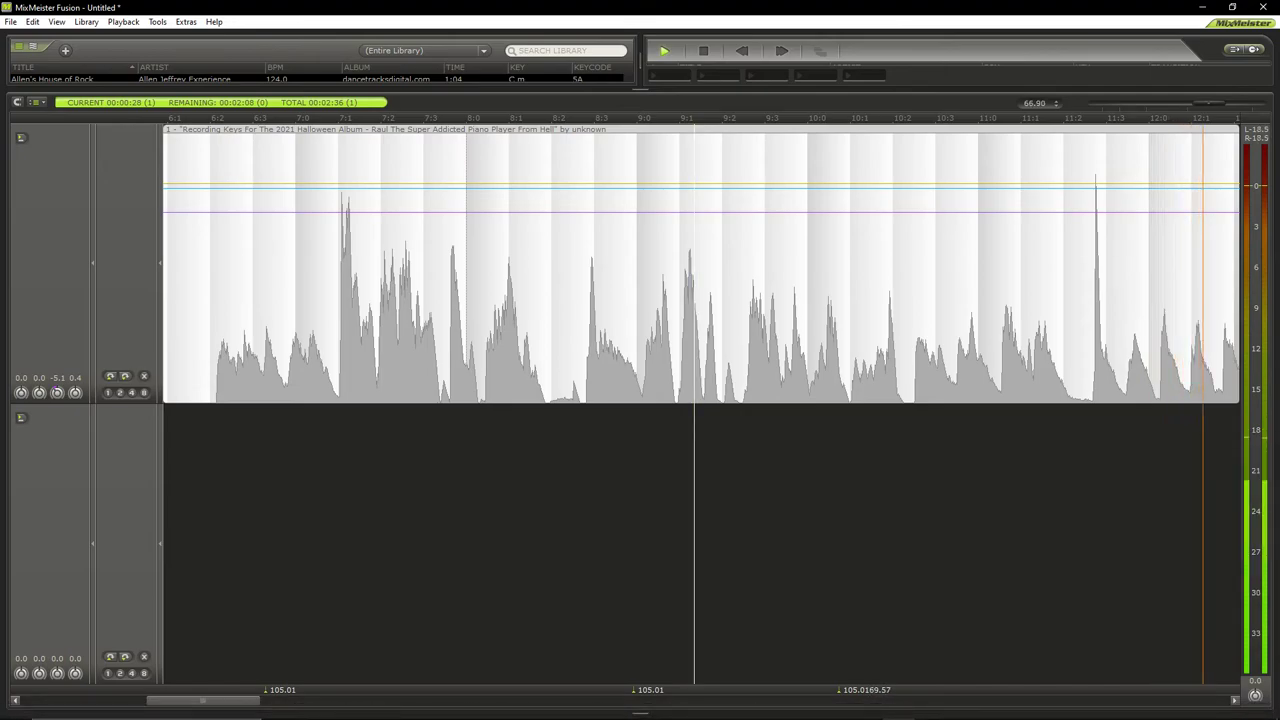
# Replay from around beat 9:2 and move the tempo marker after beat 10:0 back onto beat 10:0 at 104.11 BPM.
pyautogui.click(810, 634)
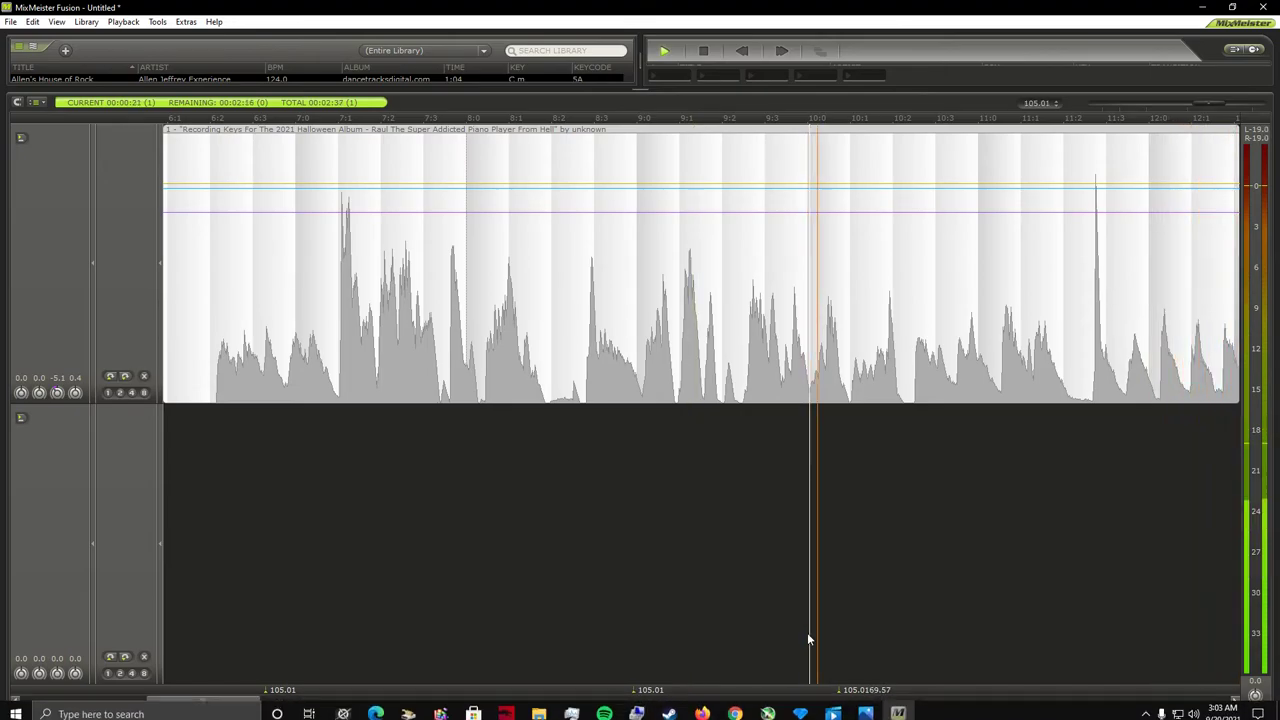
pyautogui.click(716, 622)
pyautogui.scroll(2, 790, 640)
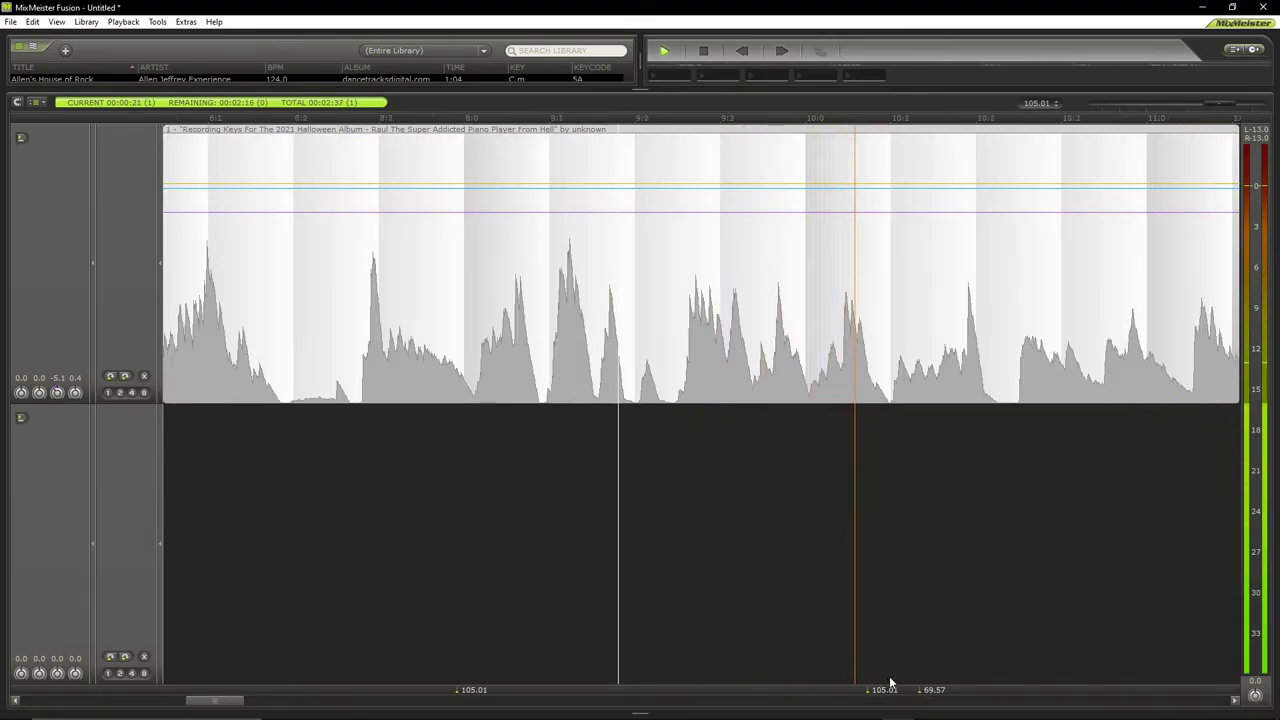
pyautogui.moveTo(869, 693); pyautogui.dragTo(820, 705)
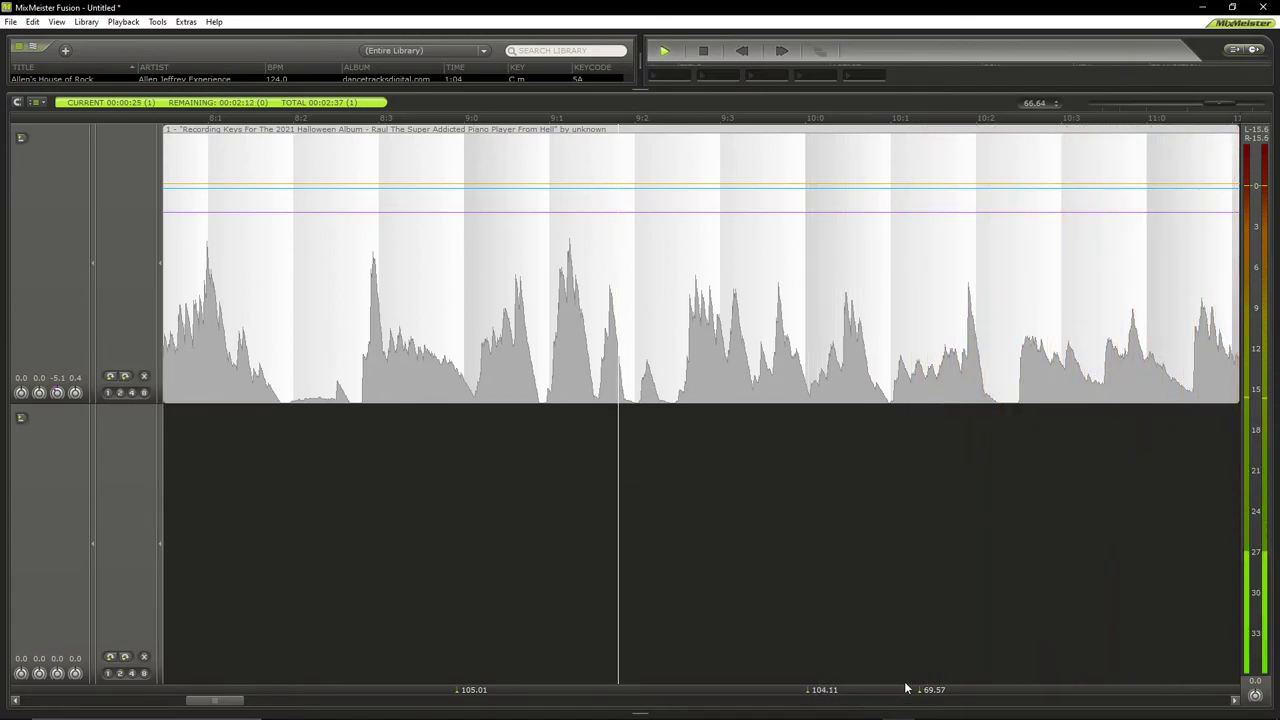
# Move the 69.57 BPM marker before beat 10:1, set it to 68.67 BPM, and replay the passage from beat 9:1.
pyautogui.click(784, 649)
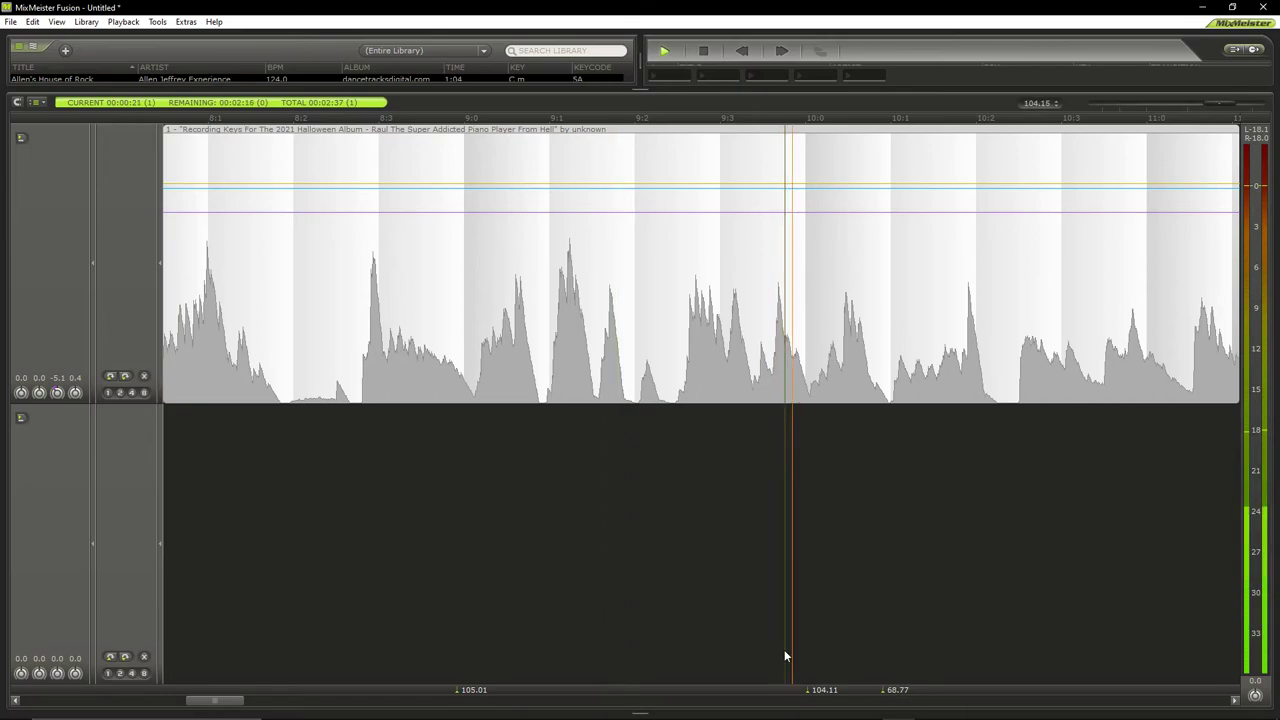
pyautogui.click(594, 630)
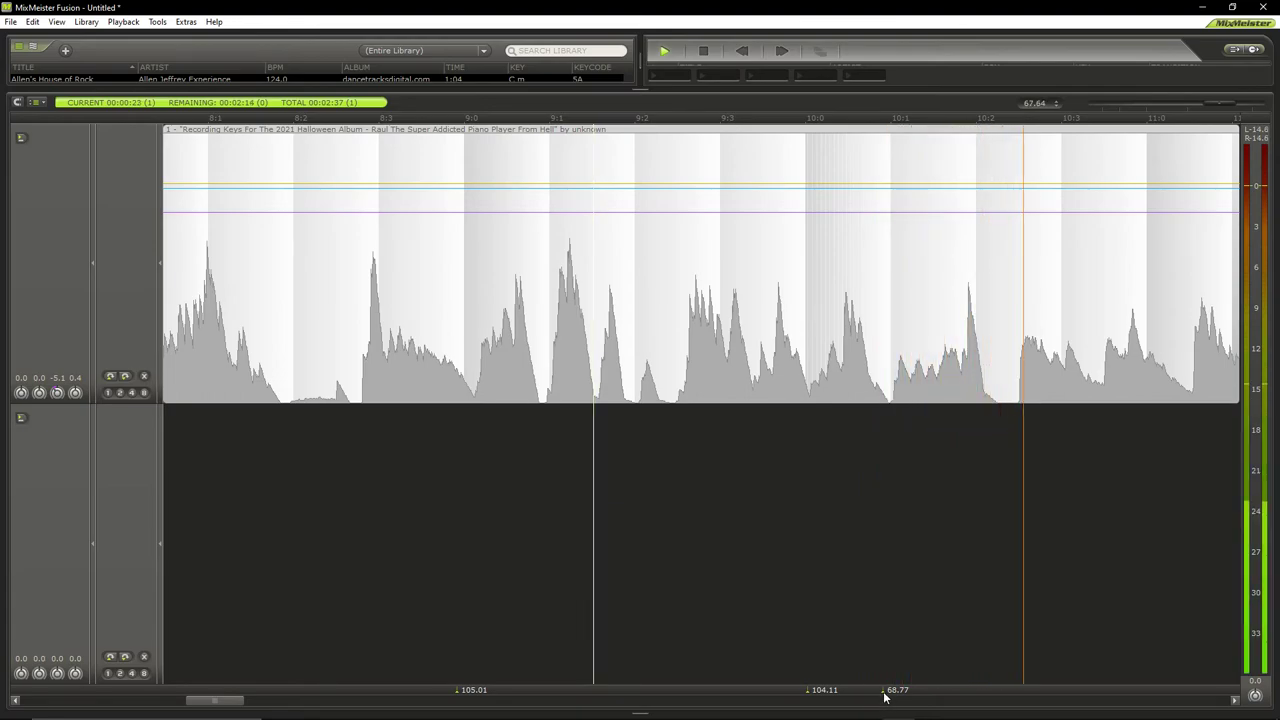
pyautogui.click(747, 596)
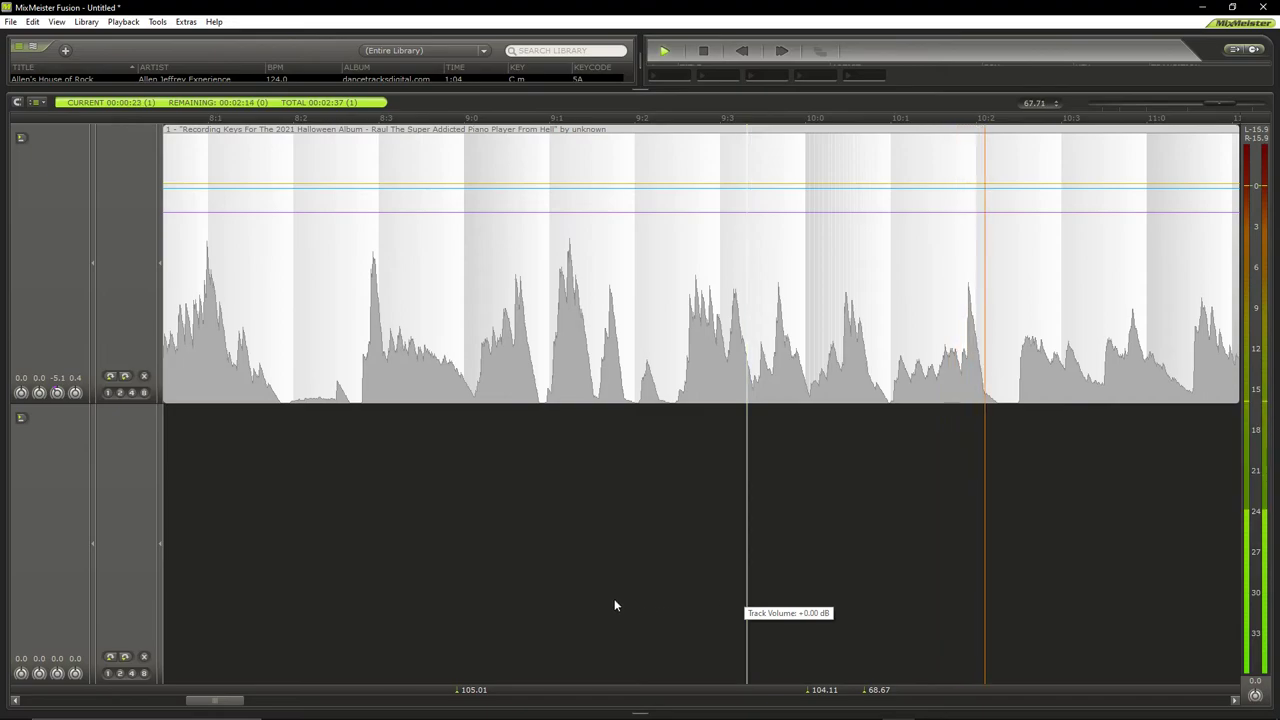
pyautogui.click(581, 596)
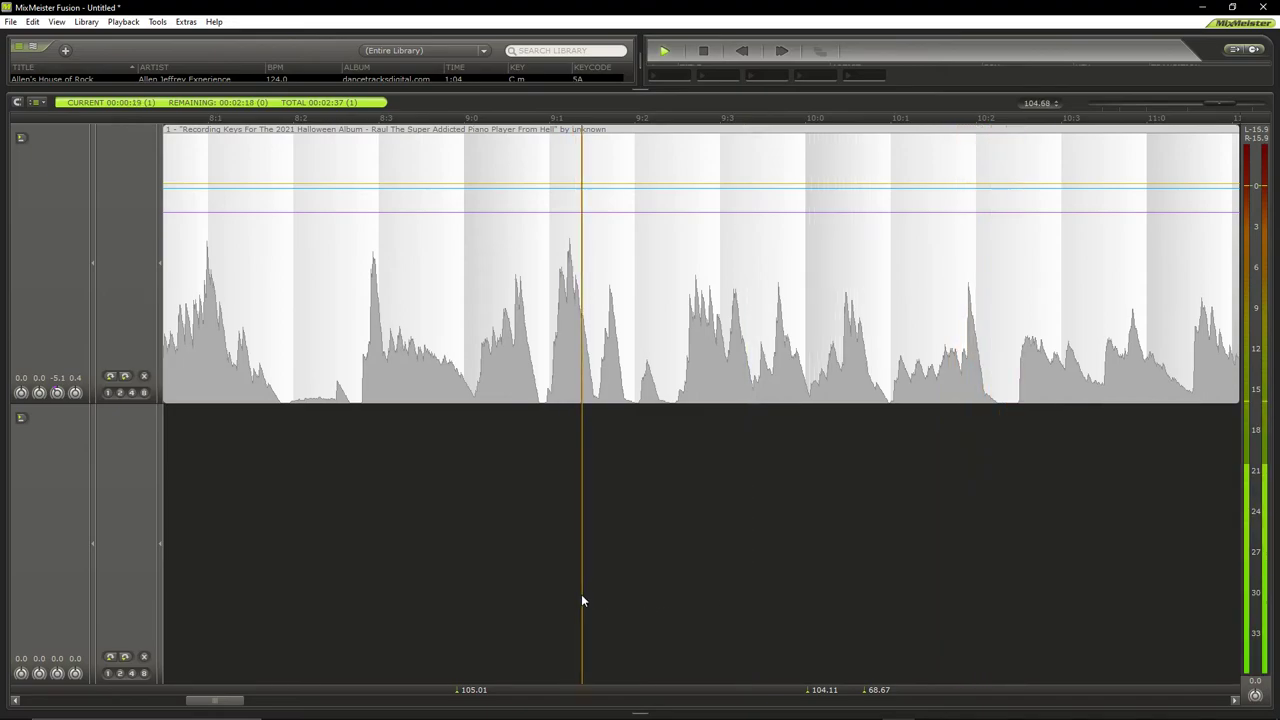
# Add an original tempo marker between beats 9:3 and 10:0, delete the 104.11 BPM marker, and replay from before beat 10:0.
pyautogui.rightClick(767, 689)
pyautogui.click(783, 681)
pyautogui.rightClick(822, 689)
pyautogui.click(840, 677)
pyautogui.click(759, 634)
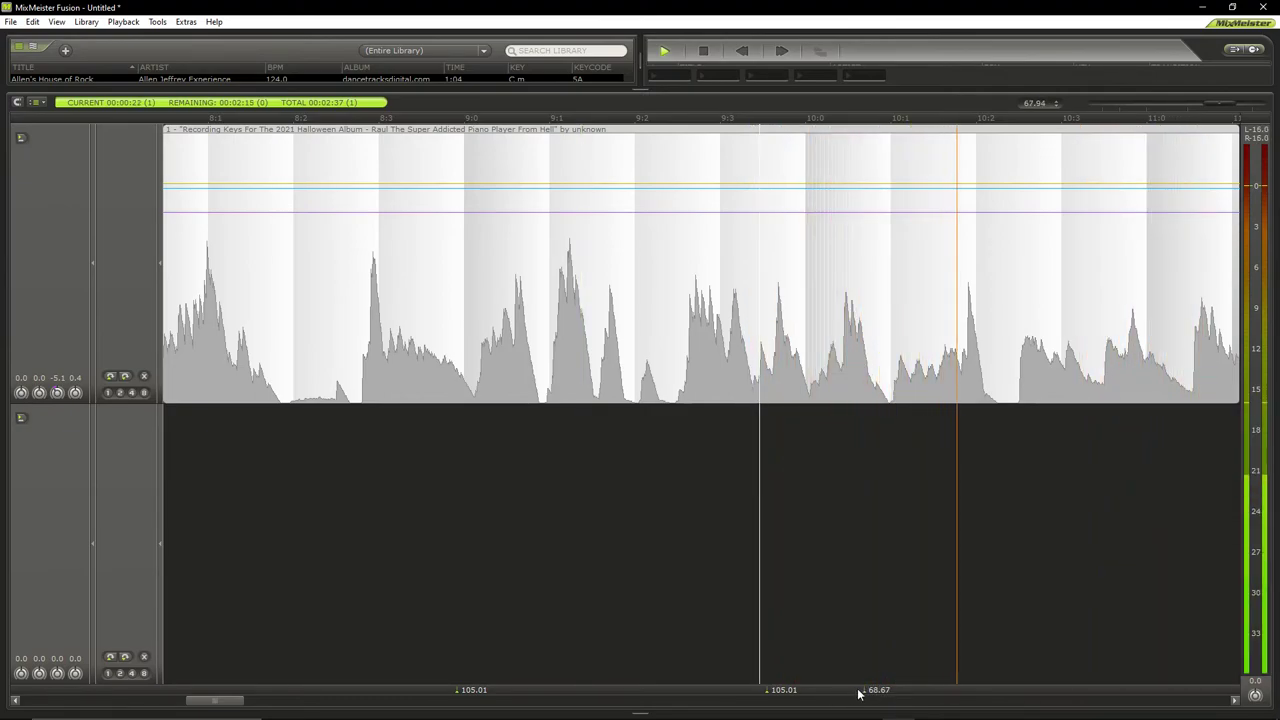
# Move the 68.67 BPM marker closer to beat 10:0, set it to 68.17 BPM, and replay the passage around bar 10.
pyautogui.moveTo(874, 689); pyautogui.dragTo(860, 689)
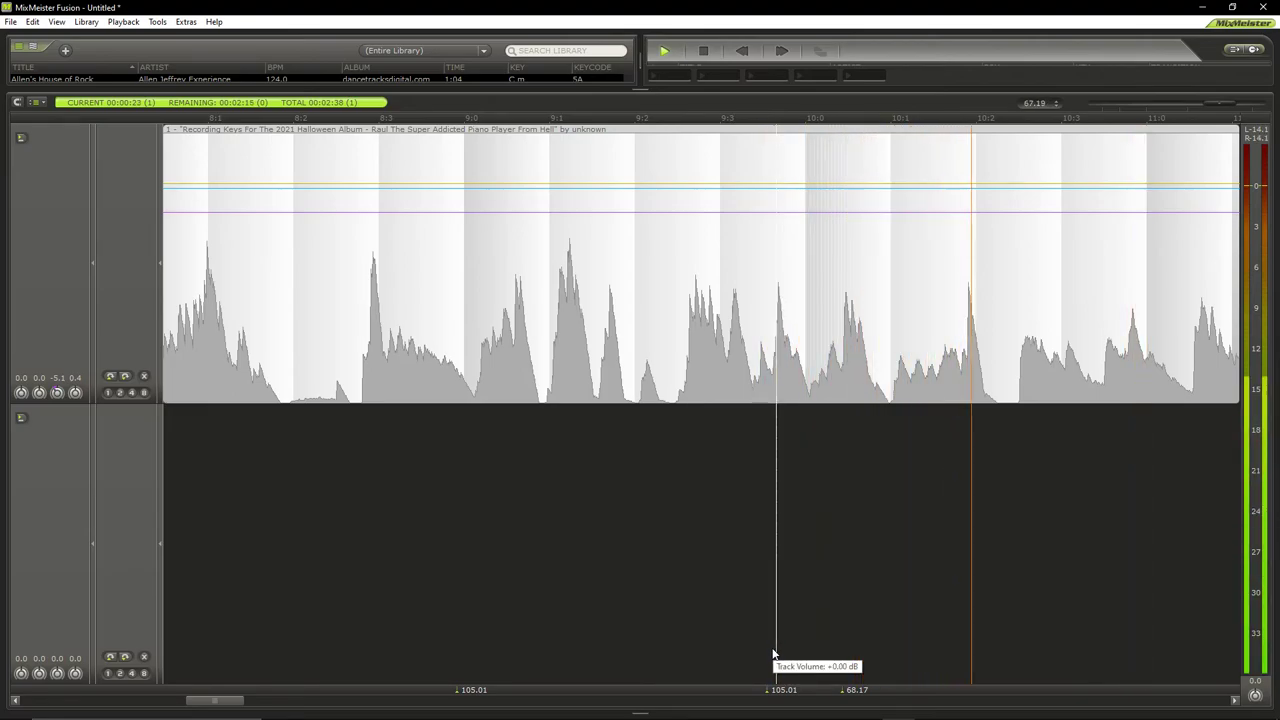
pyautogui.click(610, 612)
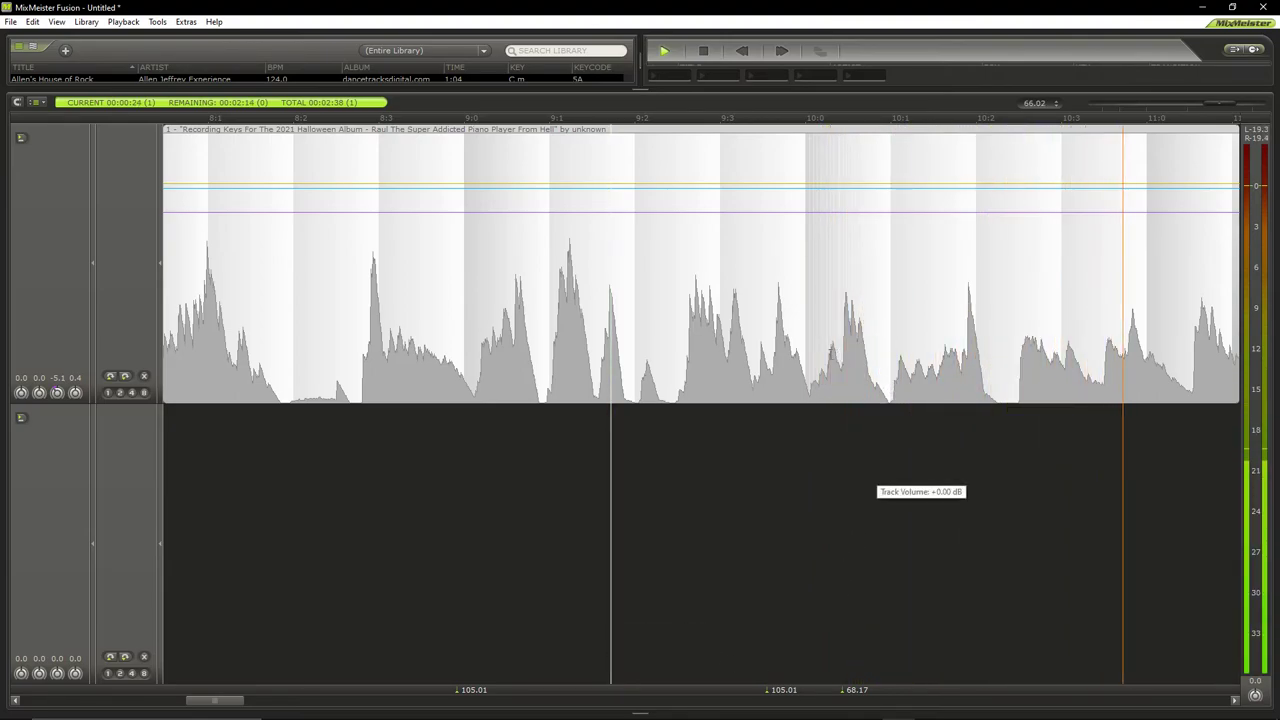
pyautogui.click(816, 352)
pyautogui.click(858, 344)
pyautogui.click(770, 347)
# Add one volume marker right after the peak between beats 10:0 and 10:1 and another just before beat 10:1.
pyautogui.scroll(2, 870, 352)
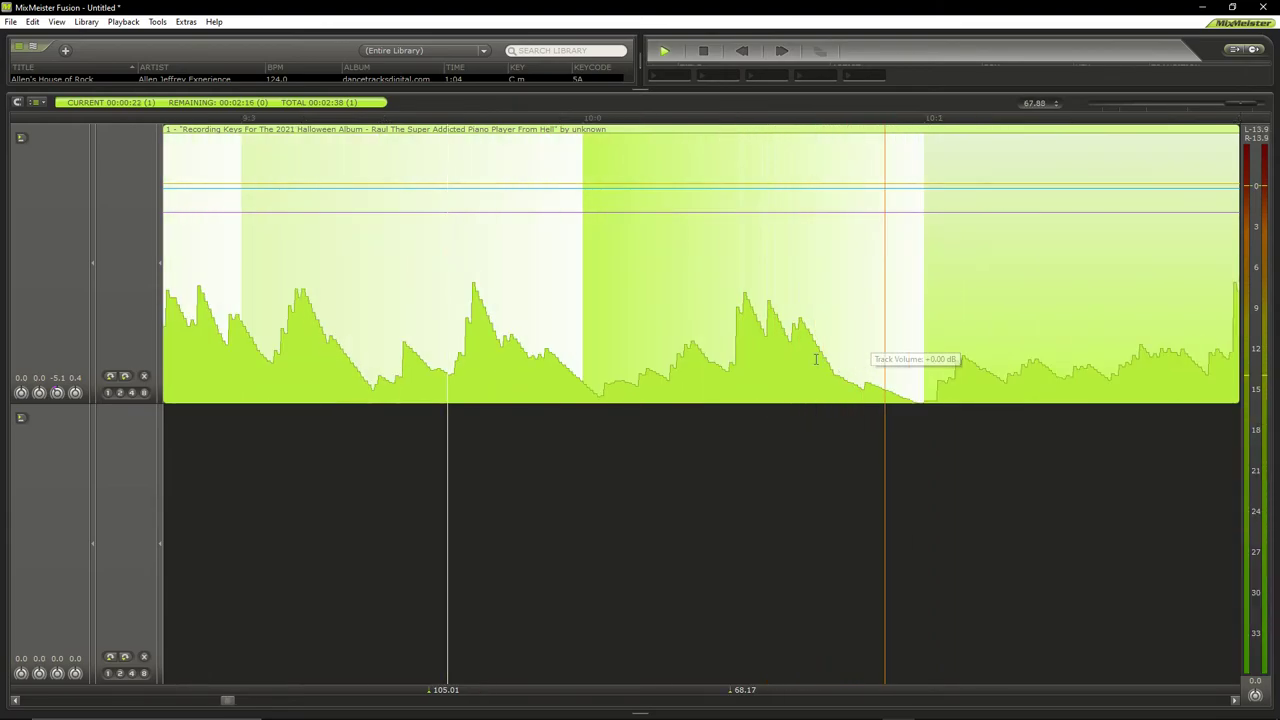
pyautogui.click(786, 345)
pyautogui.click(783, 340)
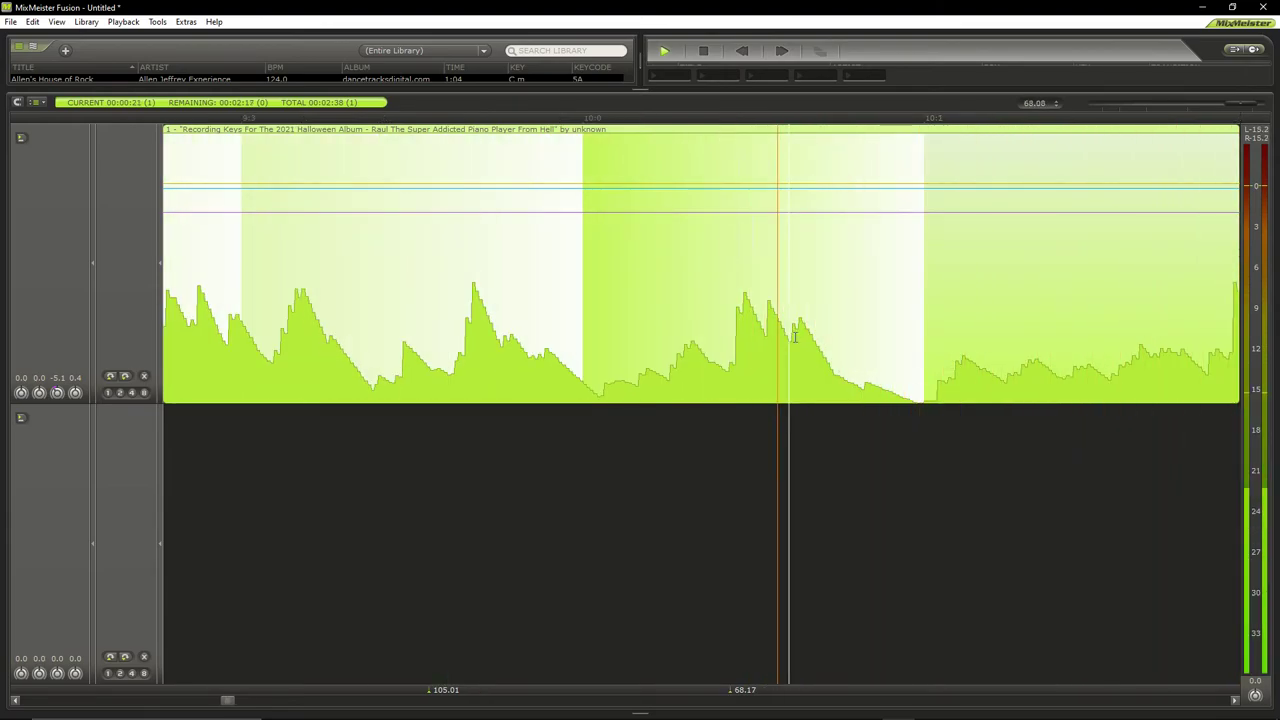
pyautogui.rightClick(793, 335)
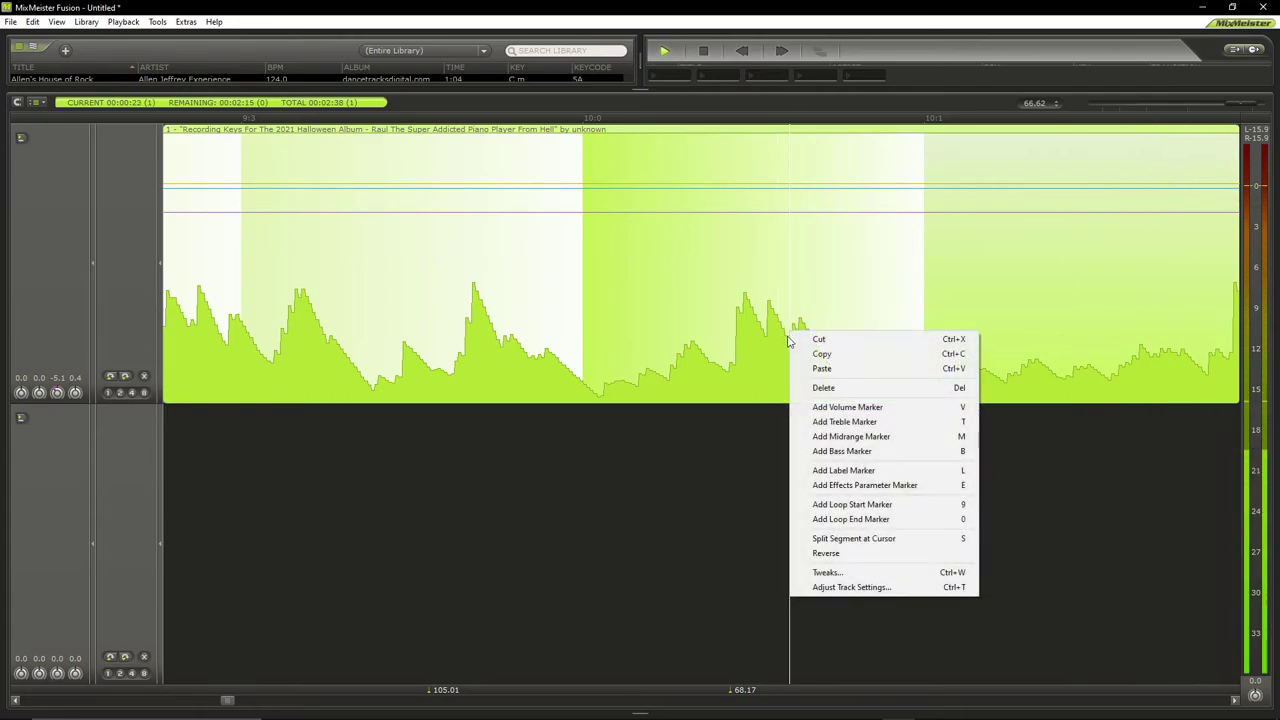
pyautogui.click(828, 408)
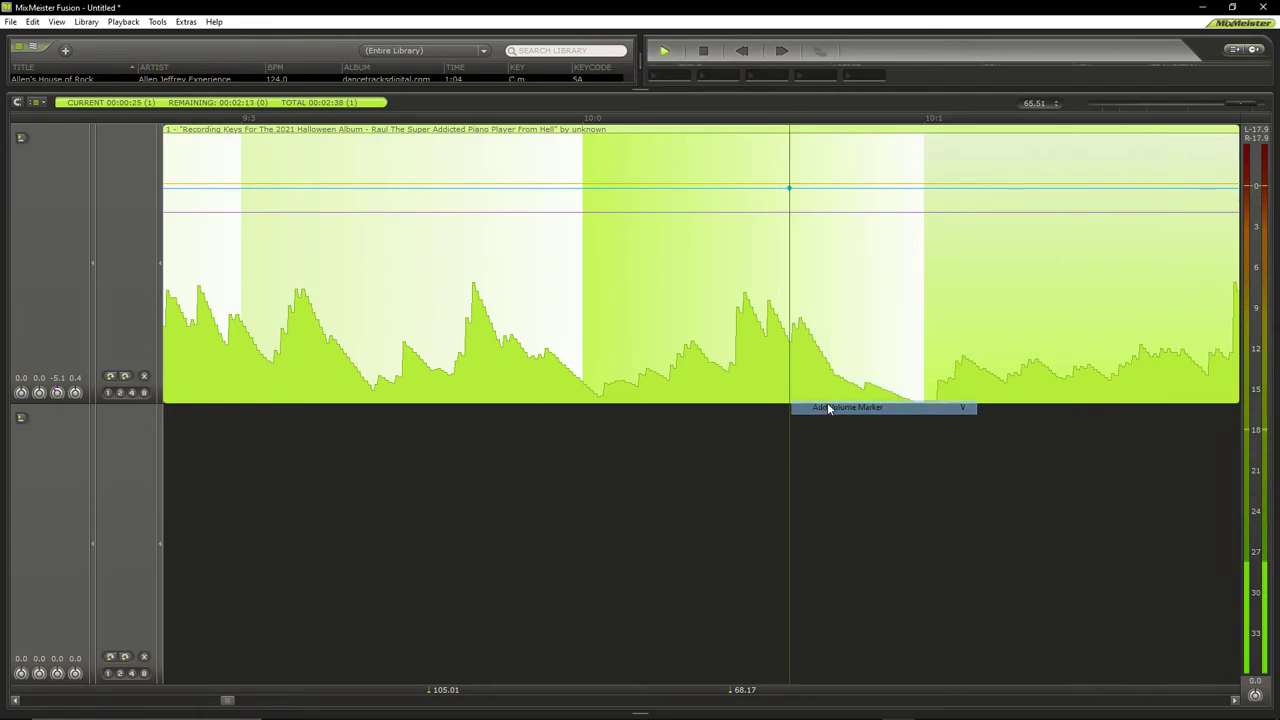
pyautogui.rightClick(925, 375)
pyautogui.click(958, 445)
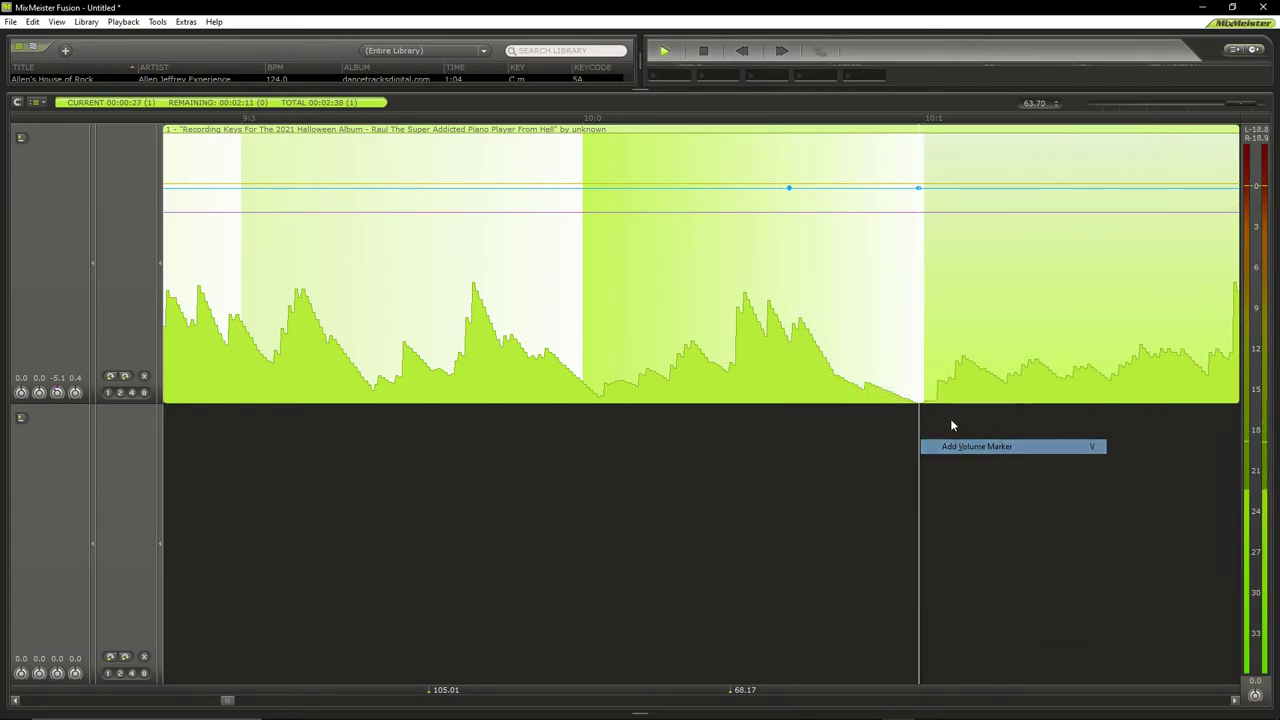
# Add two more volume markers between the existing pair and lower both to minimum volume to mute the section before beat 10:1.
pyautogui.rightClick(873, 193)
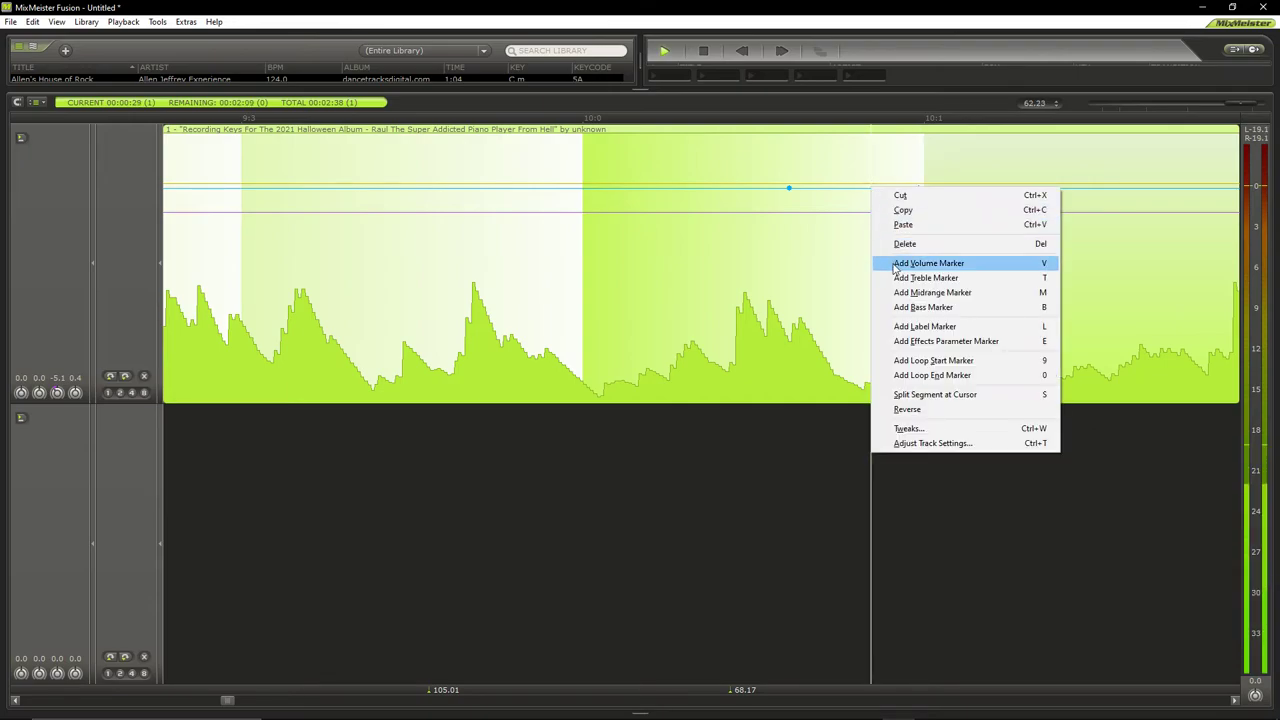
pyautogui.click(932, 263)
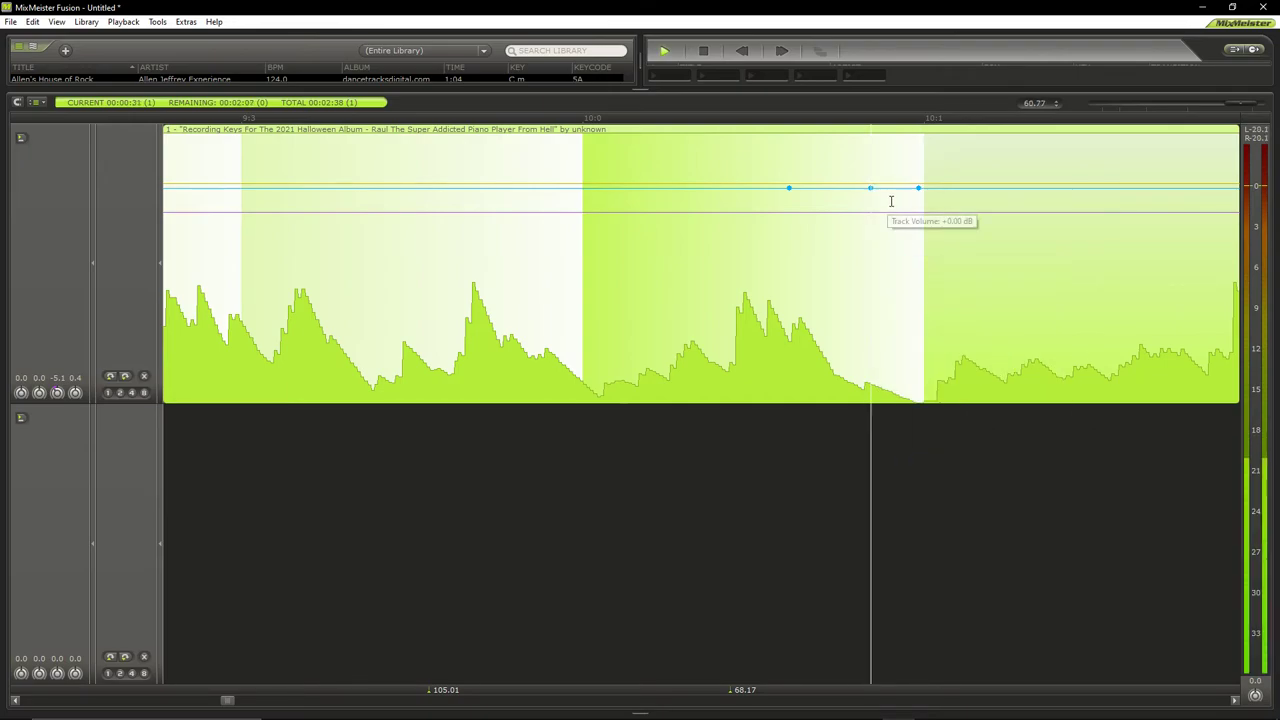
pyautogui.moveTo(838, 421); pyautogui.dragTo(798, 463)
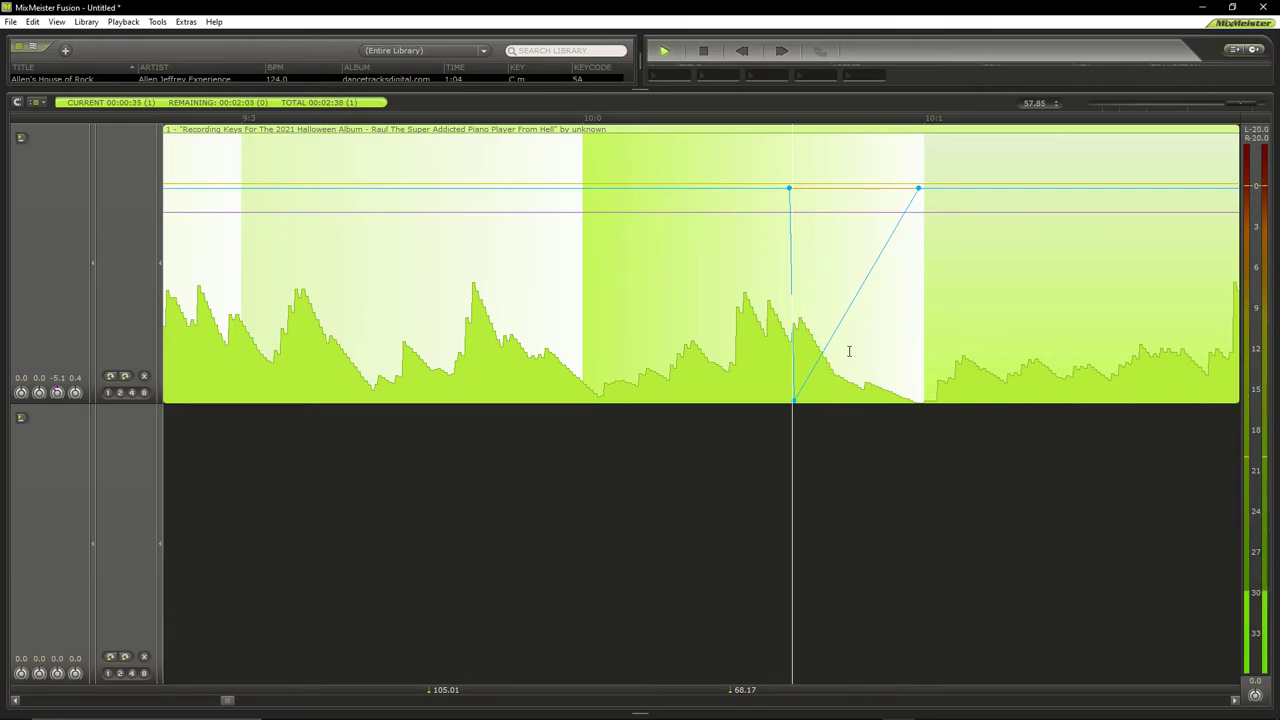
pyautogui.rightClick(871, 258)
pyautogui.click(905, 349)
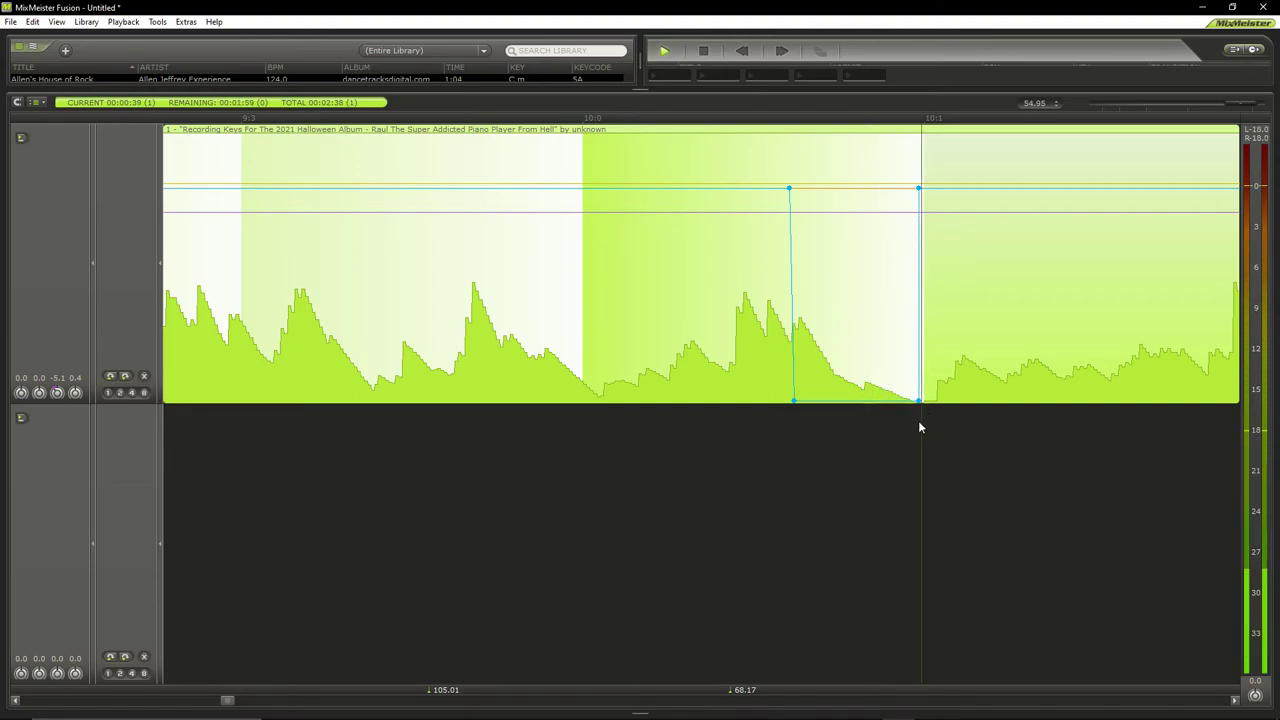
# Replay from around bars 6 and 4 and raise the tempo marker just before bar 7 to 123.71 BPM.
pyautogui.scroll(-5, 560, 530)
pyautogui.click(263, 624)
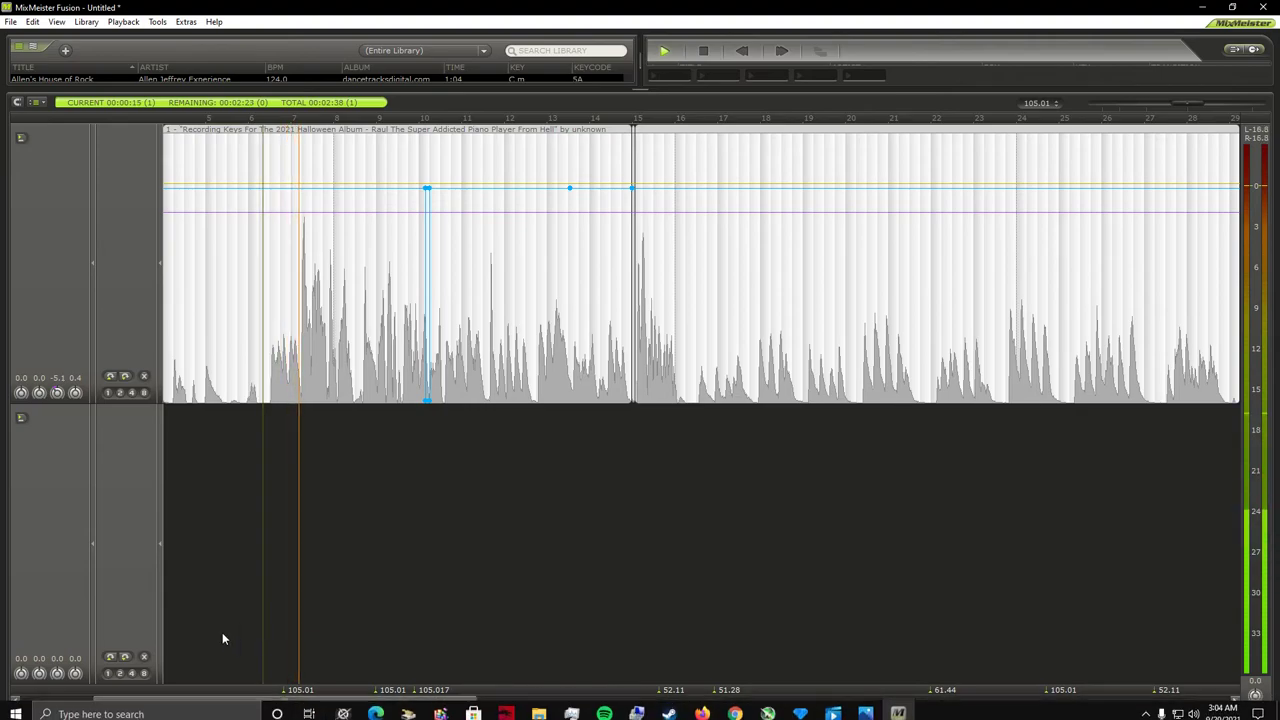
pyautogui.click(172, 610)
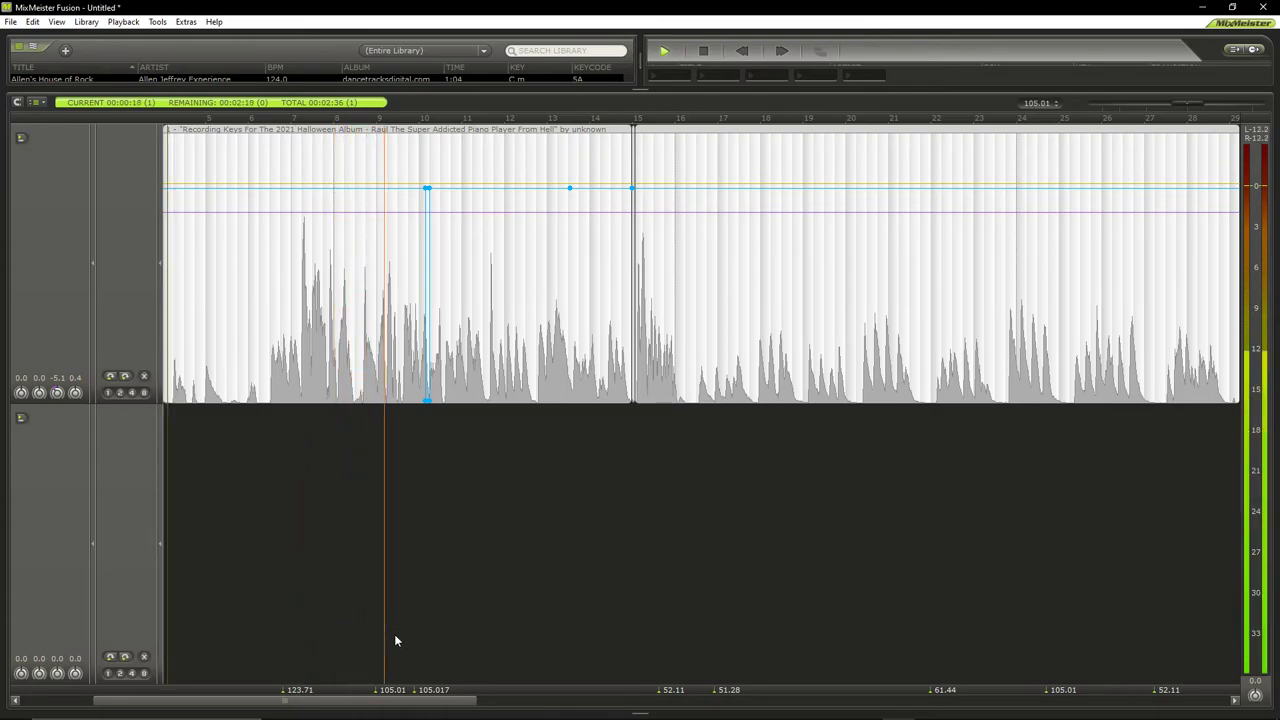
# Replay the passage from around bar 8 and add an original tempo marker between beats 8:2 and 8:3.
pyautogui.scroll(2, 375, 658)
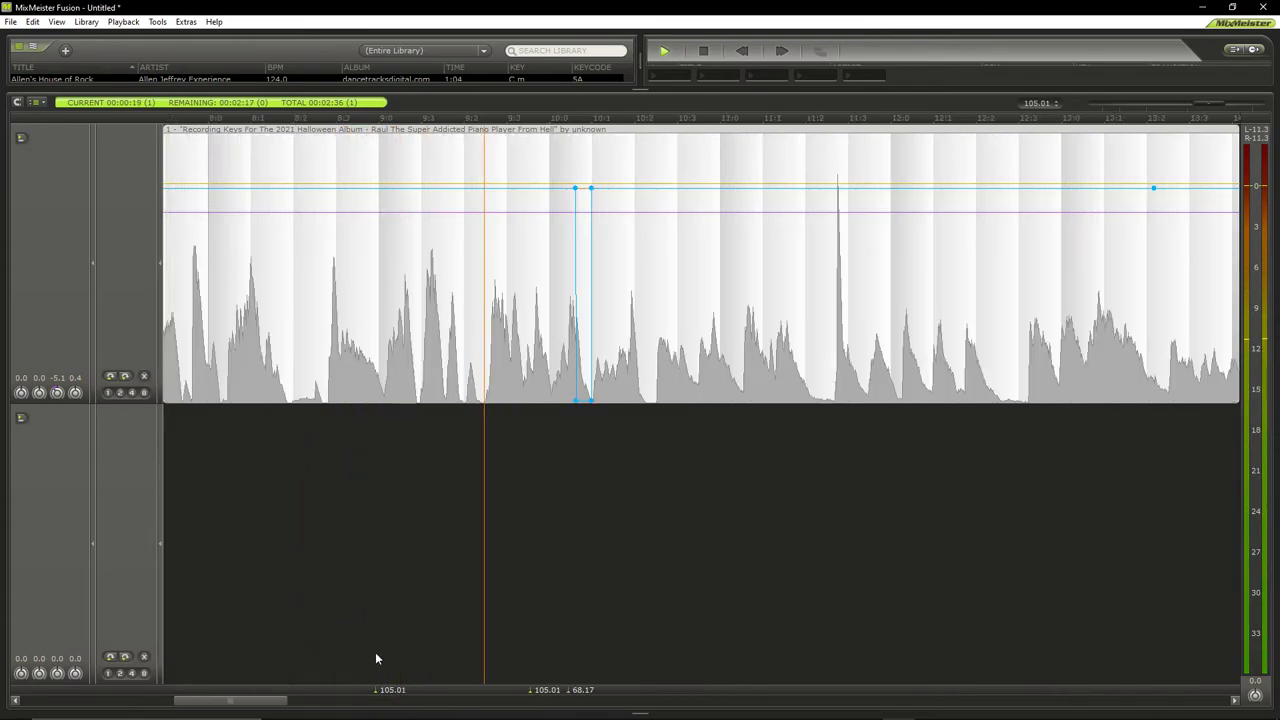
pyautogui.click(319, 594)
pyautogui.click(237, 600)
pyautogui.rightClick(316, 691)
pyautogui.click(328, 684)
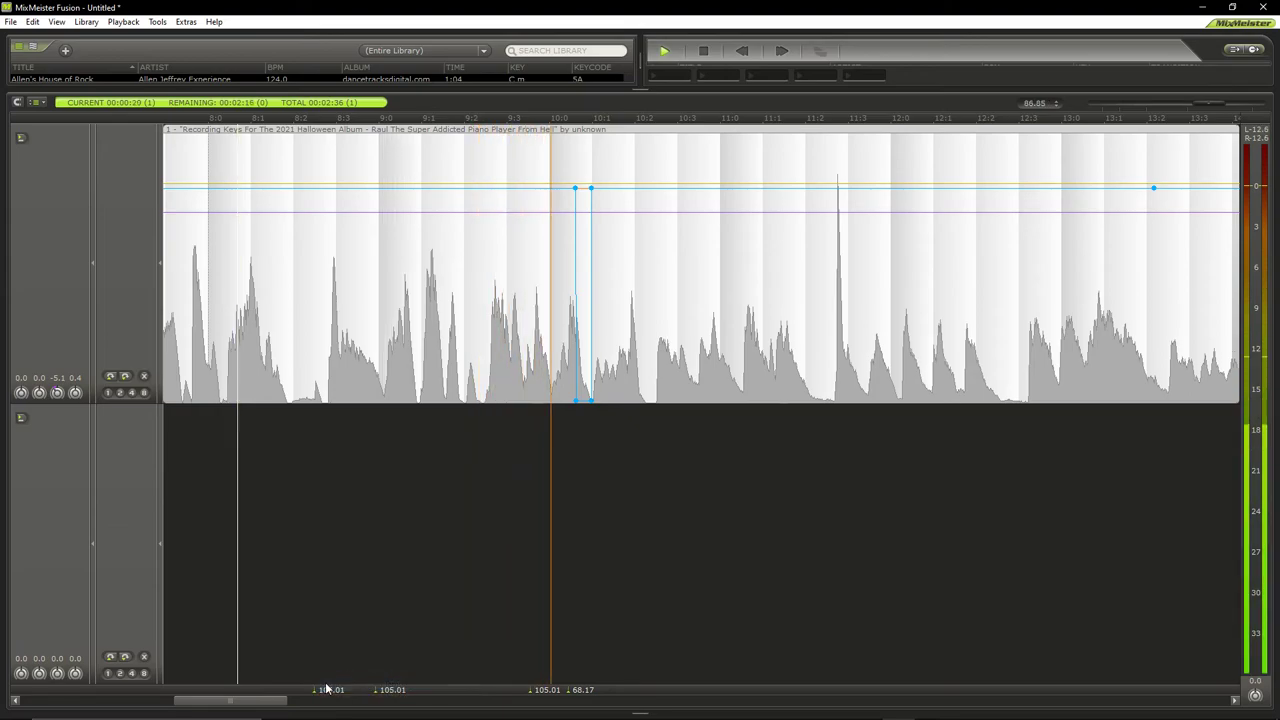
# Try 50 BPM on the tempo marker near beat 9:0, raise it to 64.10 BPM, and replay the passage from bar 8.
pyautogui.moveTo(391, 690); pyautogui.dragTo(397, 690)
pyautogui.rightClick(391, 697)
pyautogui.click(398, 664)
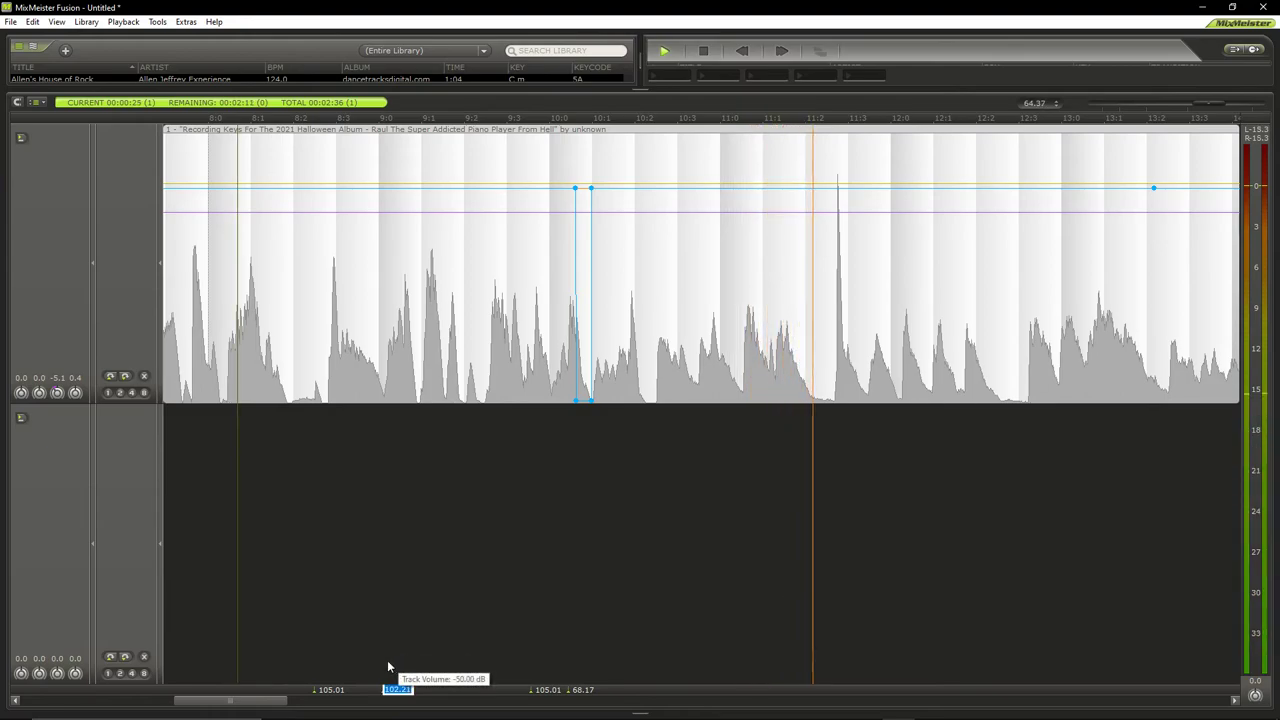
pyautogui.write('50')
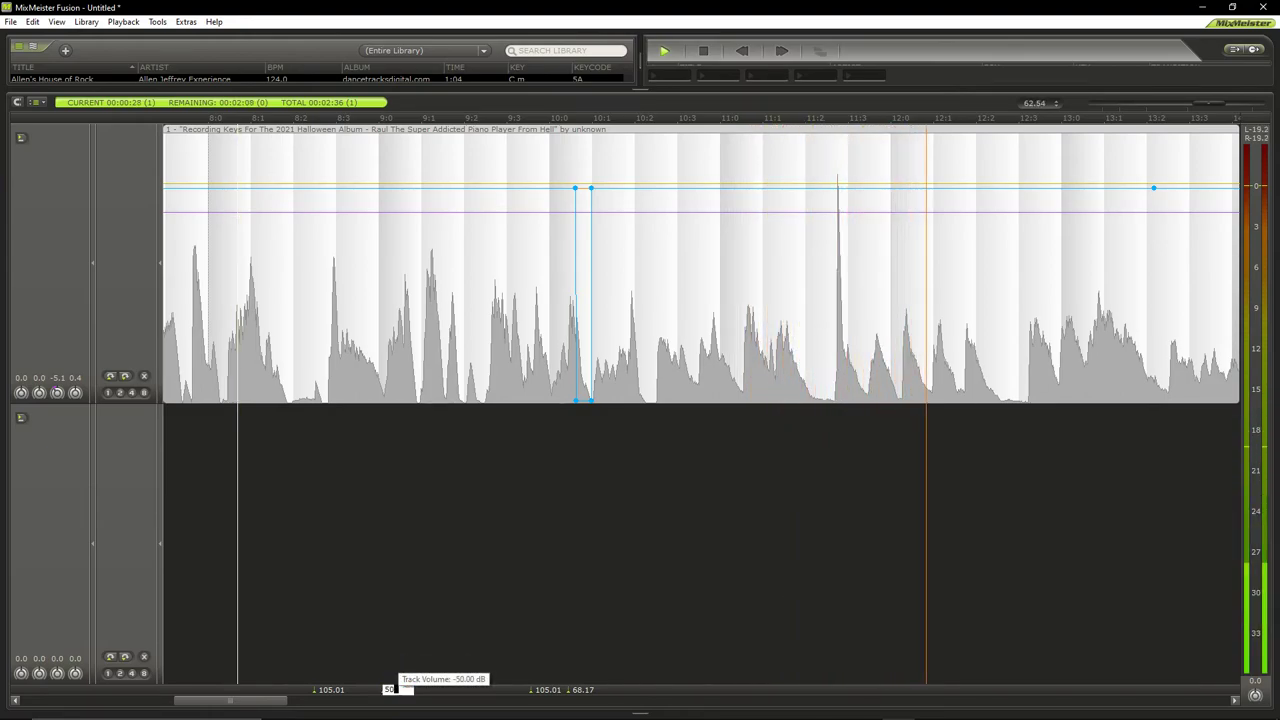
pyautogui.press('Return')
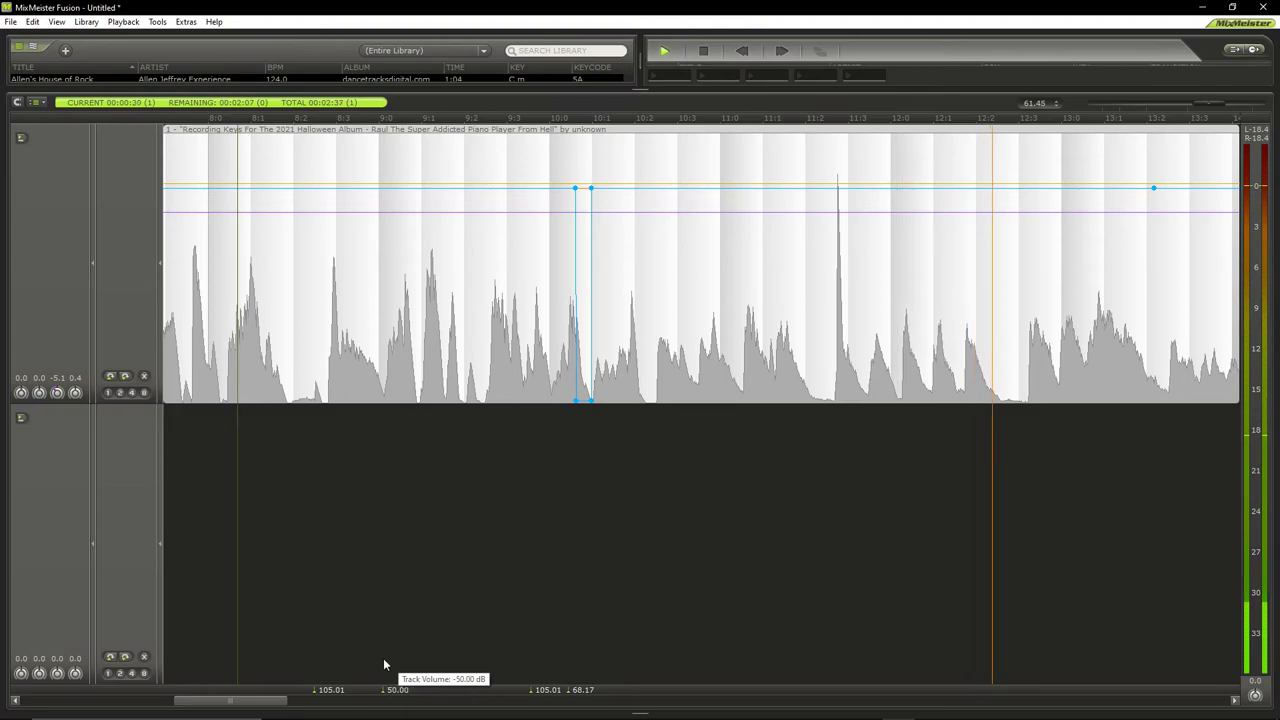
pyautogui.click(301, 645)
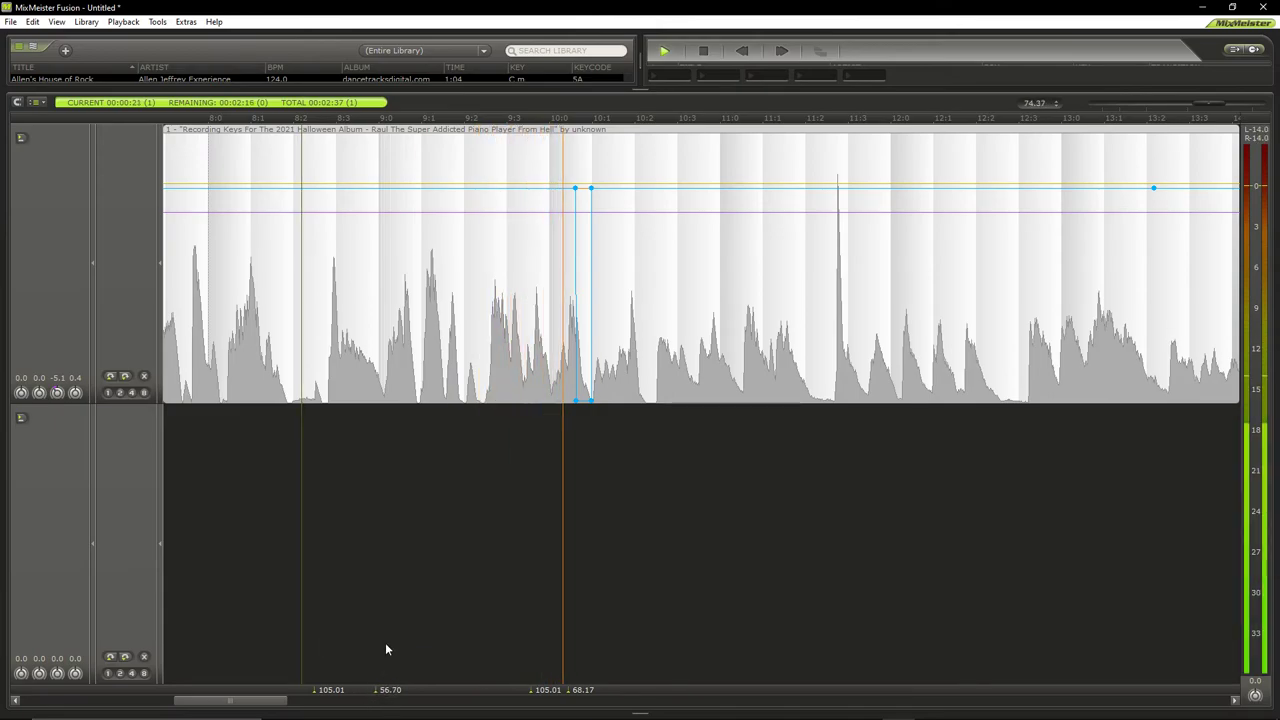
pyautogui.click(273, 588)
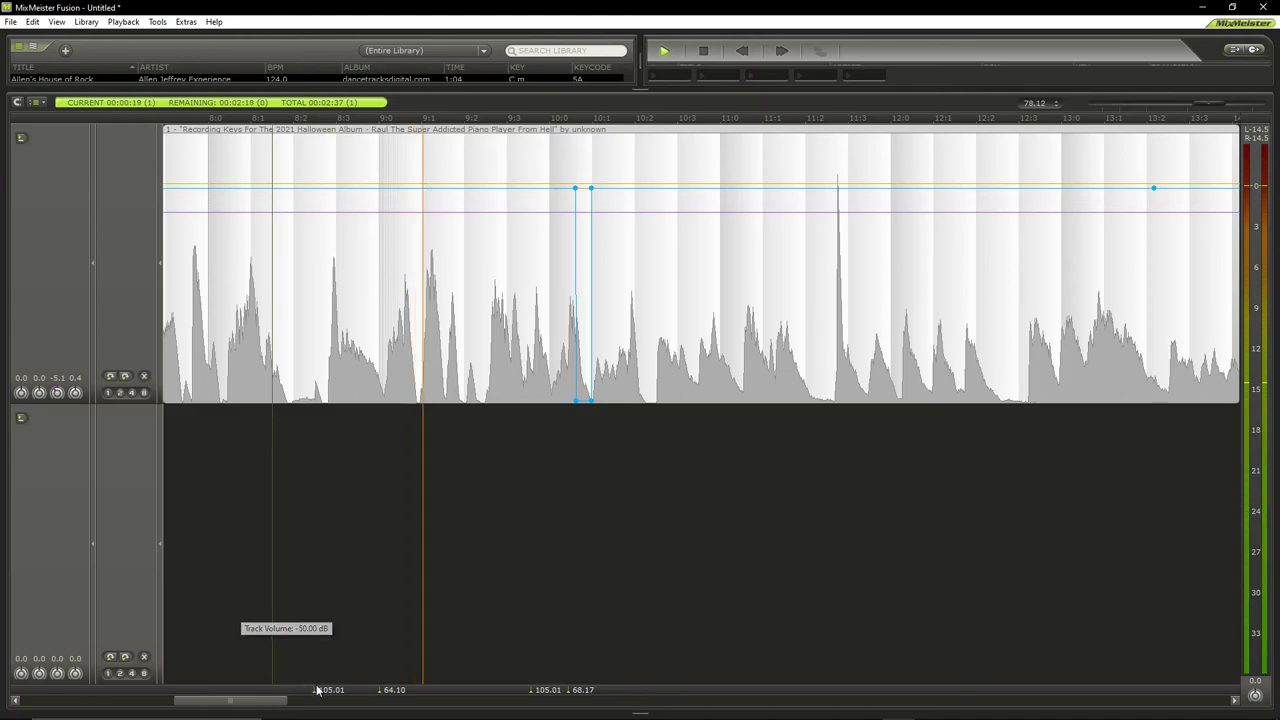
pyautogui.click(215, 640)
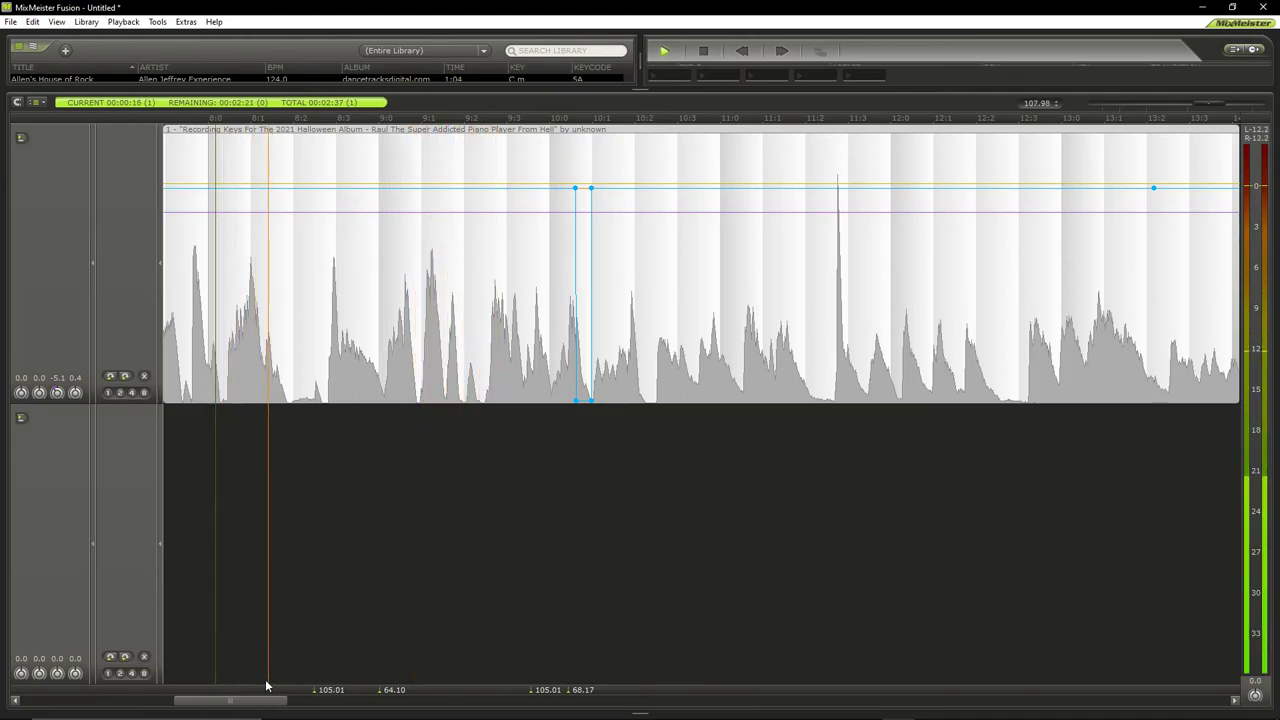
# Replace the original tempo marker after beat 8:2 with one after beat 8:0, and set the marker near beat 9:0 to 67.60 BPM.
pyautogui.rightClick(238, 690)
pyautogui.click(259, 682)
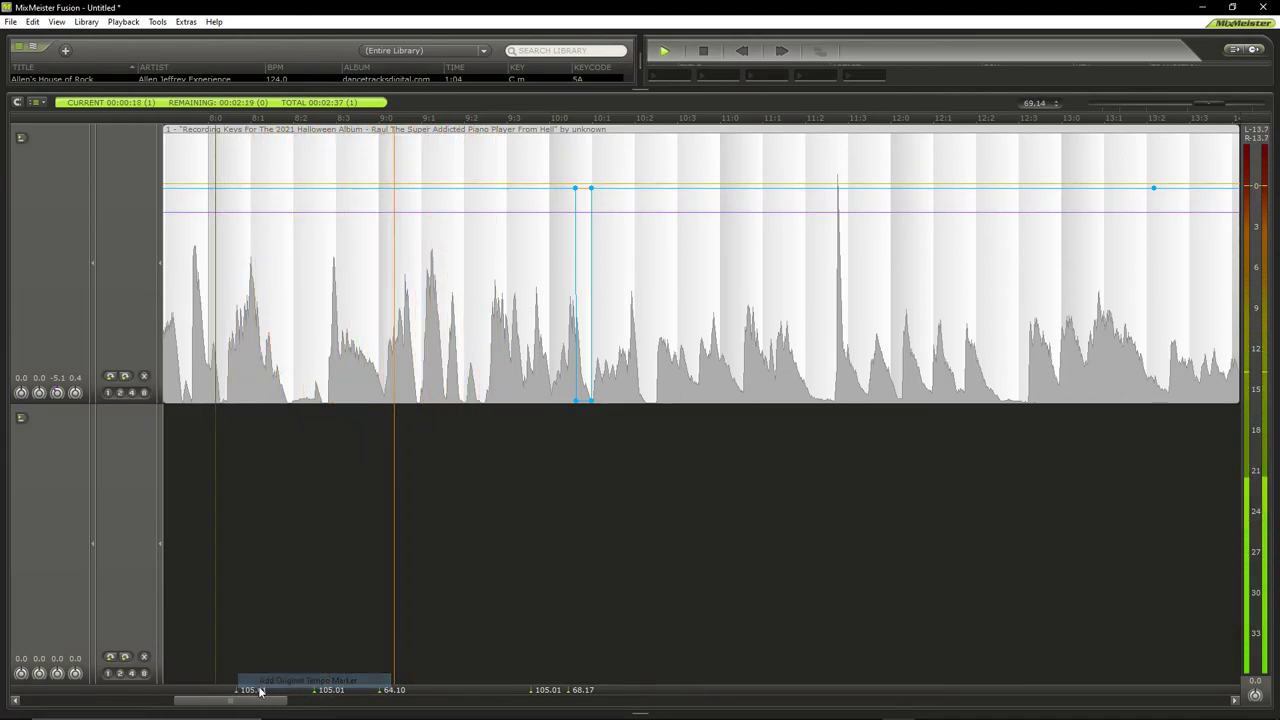
pyautogui.rightClick(330, 690)
pyautogui.click(352, 677)
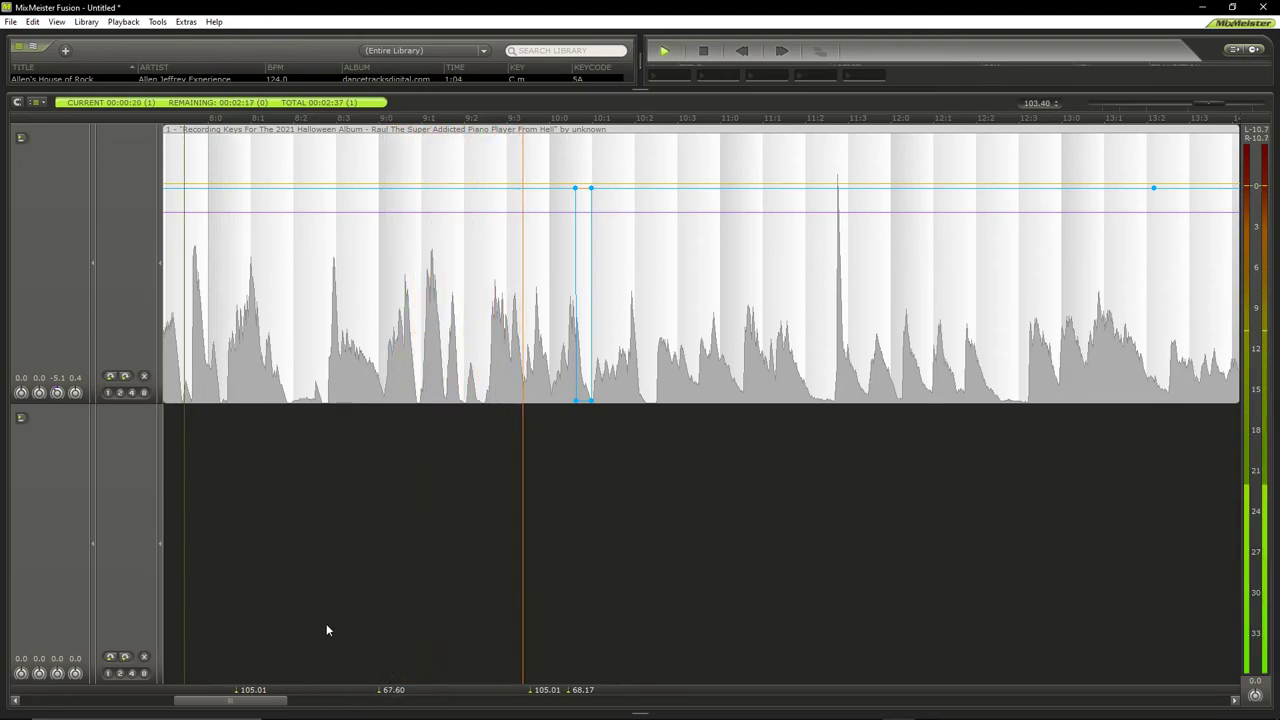
# Replay from around beat 8:0 and move the 67.60 BPM marker back to between beats 8:2 and 8:3.
pyautogui.click(219, 606)
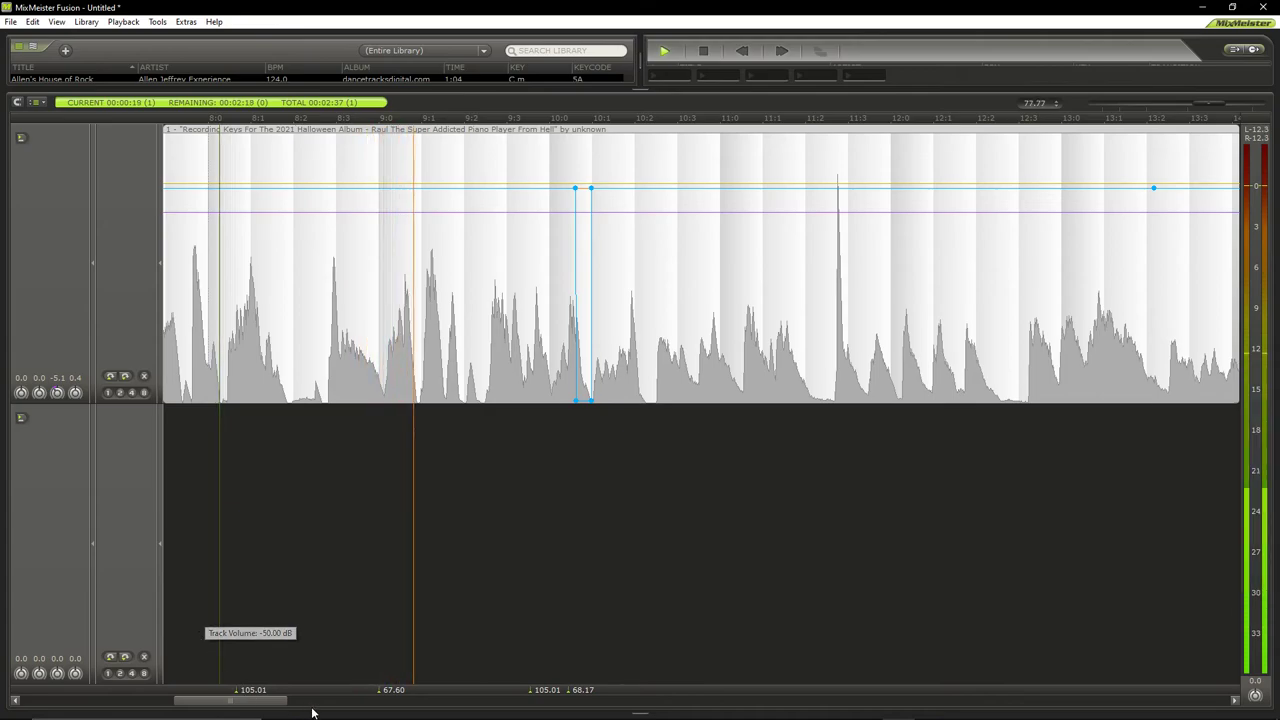
pyautogui.click(211, 613)
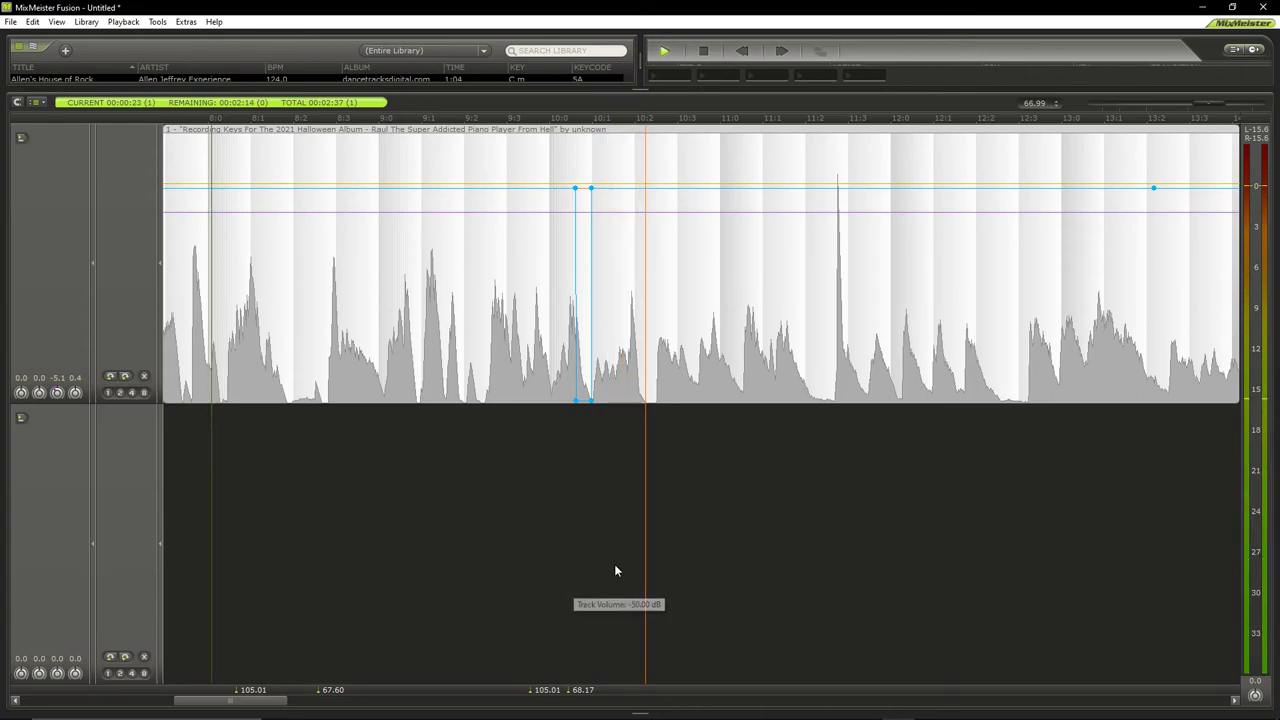
# Add a 95.98 BPM tempo marker just after beat 9:2, move the following 105.01 BPM marker near beat 9:3 at 116.41 BPM, and replay.
pyautogui.rightClick(474, 690)
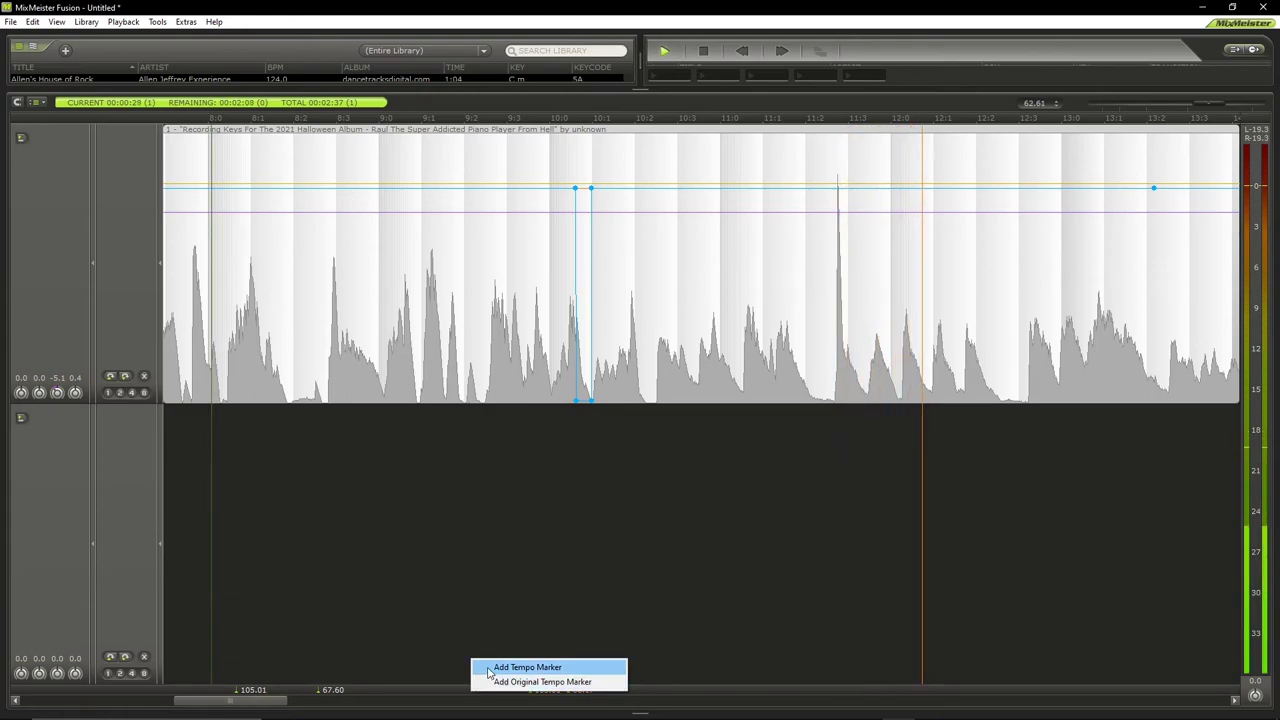
pyautogui.click(490, 668)
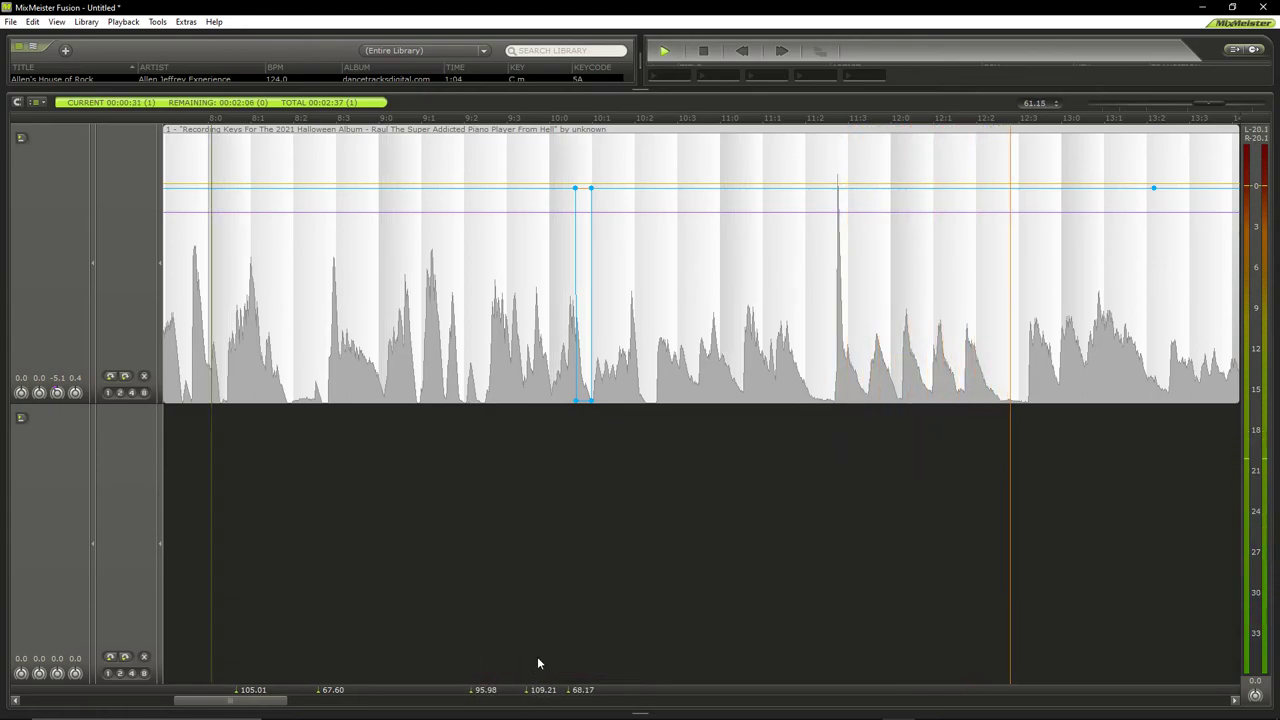
pyautogui.click(408, 602)
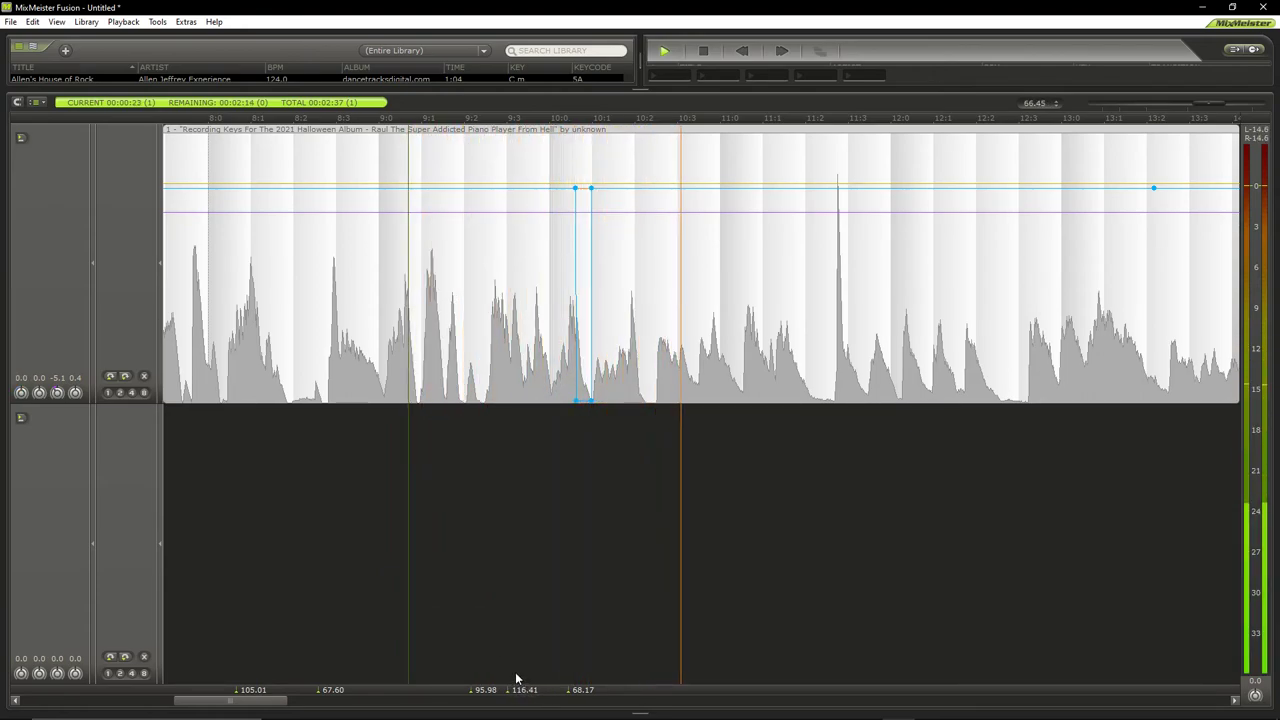
# Set the marker near beat 9:3 to 117.01 BPM, add a 129.49 BPM tempo marker just before beat 10:0, and replay from bar 8.
pyautogui.rightClick(557, 691)
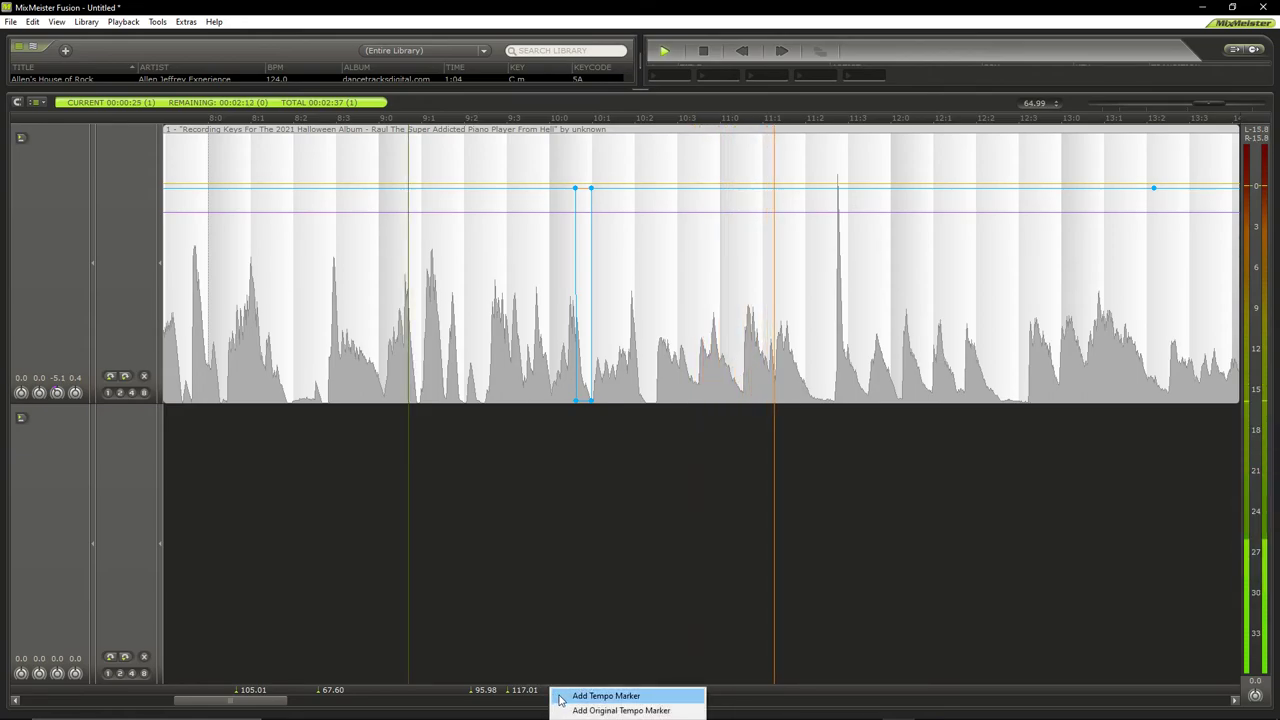
pyautogui.click(560, 696)
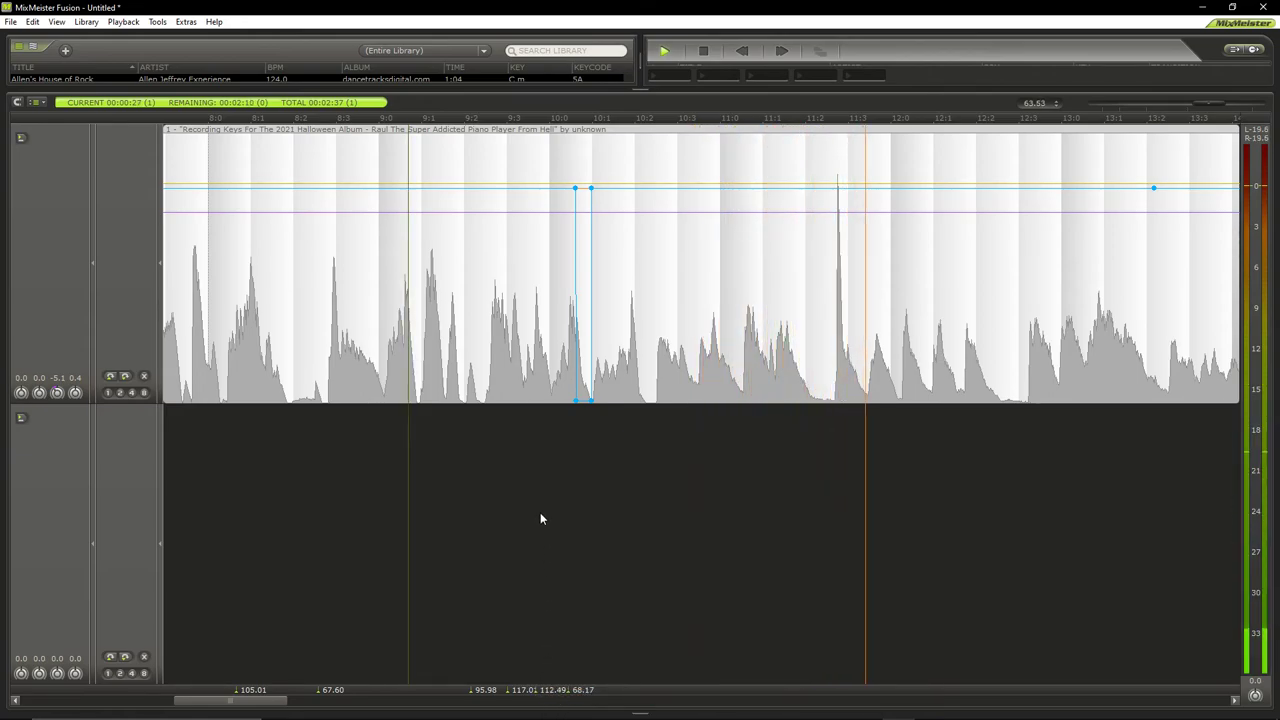
pyautogui.click(309, 550)
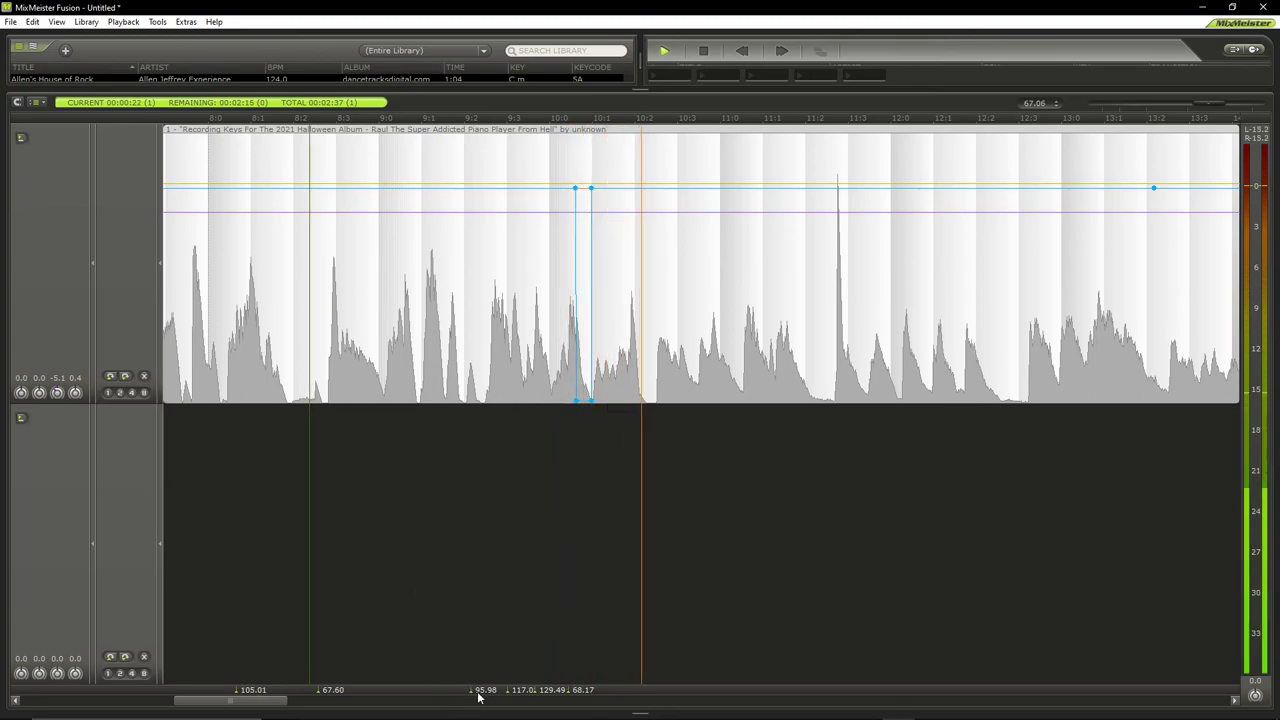
# Move the 95.98 BPM marker before beat 9:2 at 96.08 BPM and the 68.17 BPM marker closer to beat 10:0 at 67.37 BPM, replaying the passage.
pyautogui.click(372, 666)
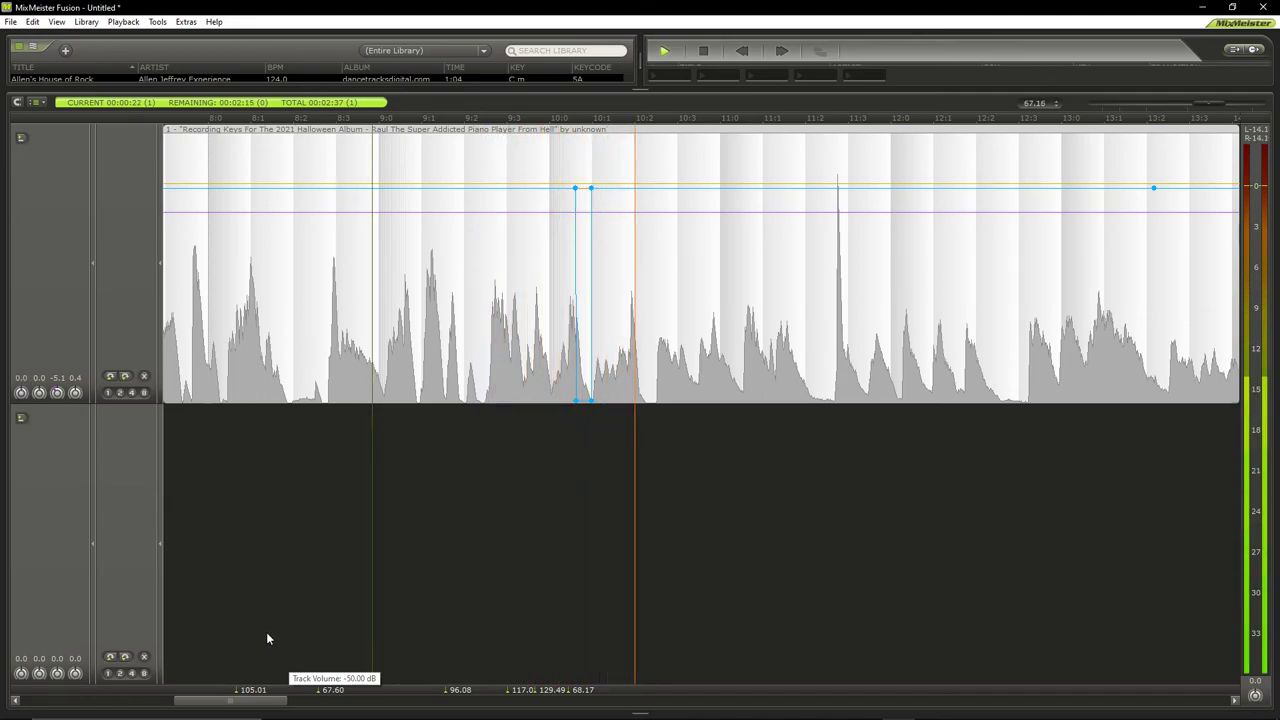
pyautogui.scroll(2, 600, 646)
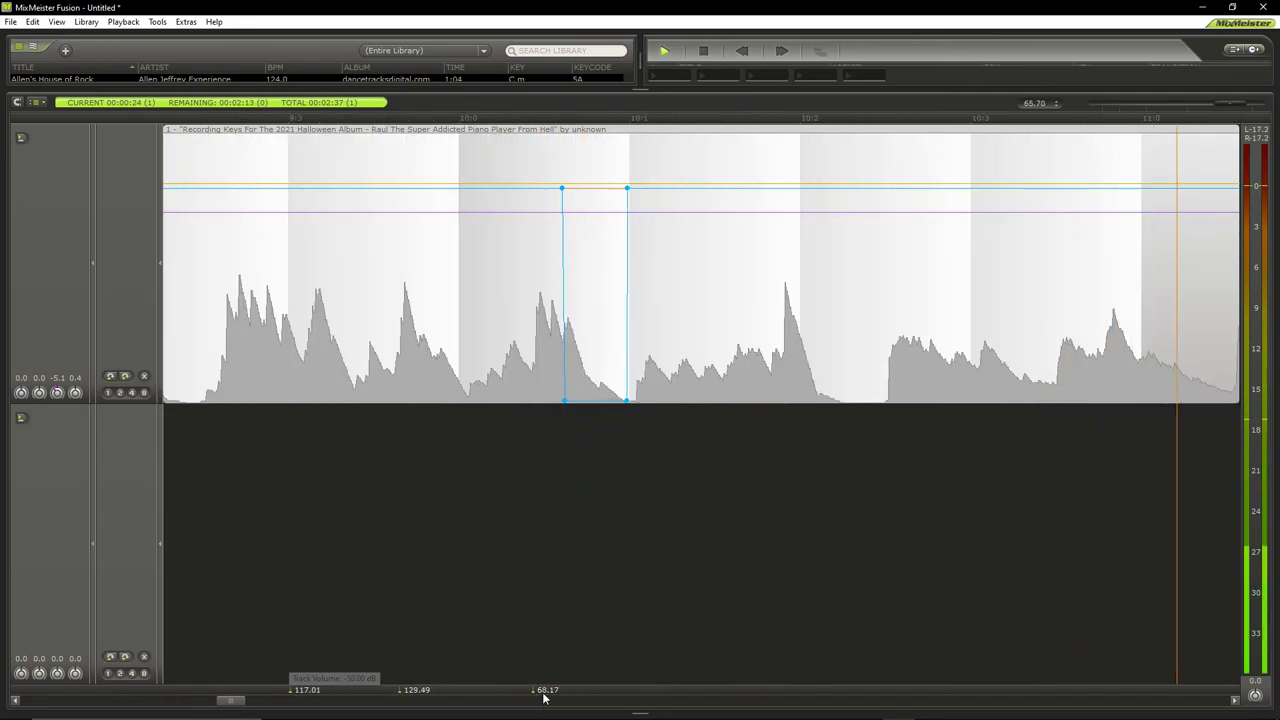
pyautogui.click(443, 654)
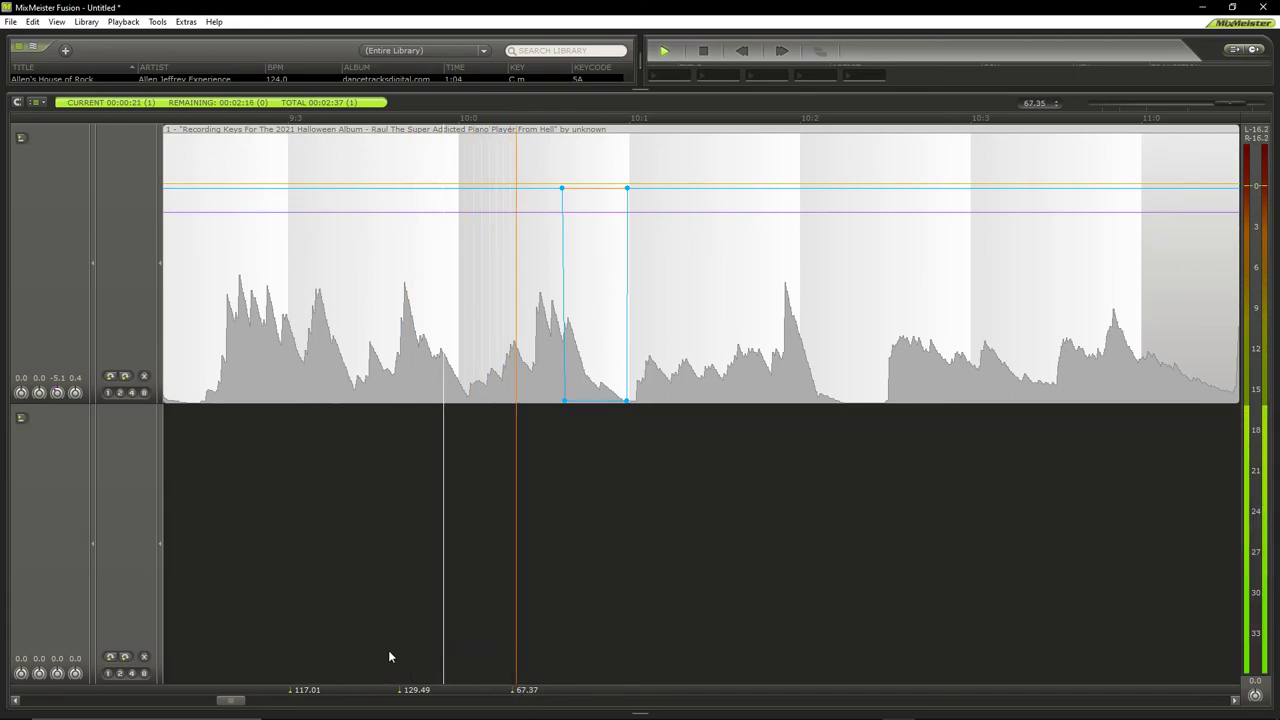
# Replay the passage from just before beat 9:3, and listen through the track again from its beginning to check the tempo changes.
pyautogui.click(197, 584)
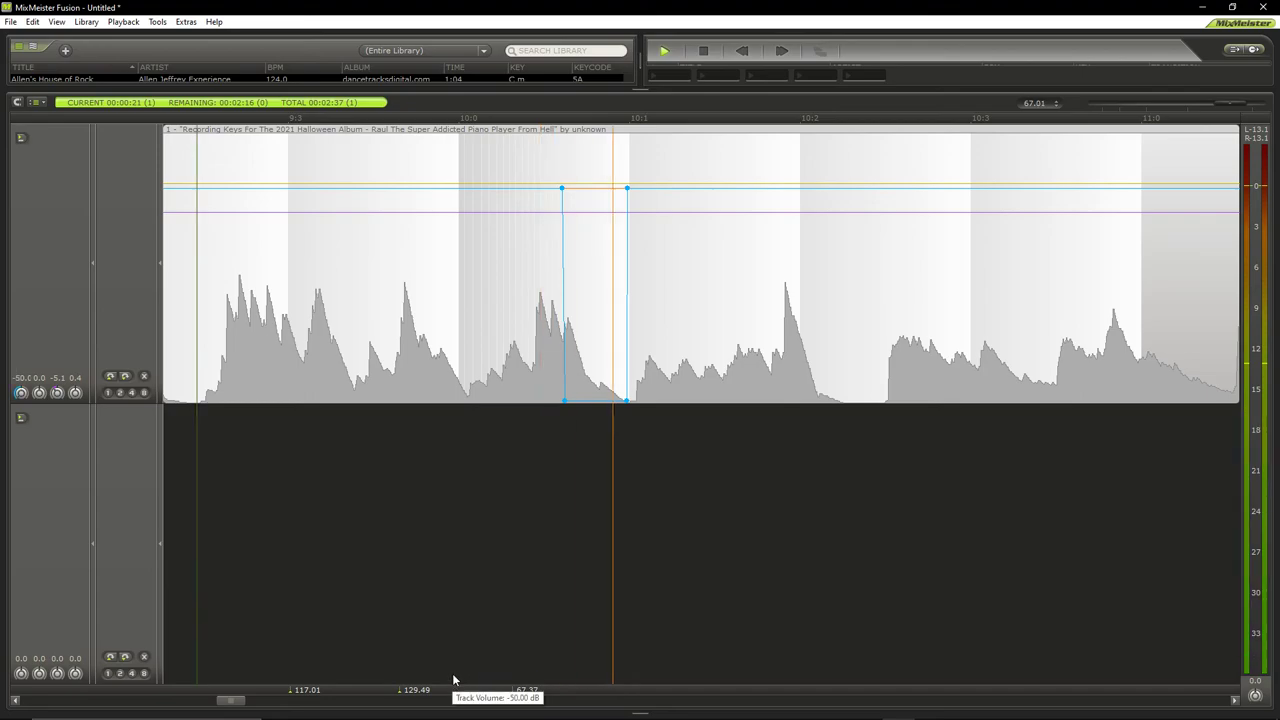
pyautogui.scroll(-5, 375, 600)
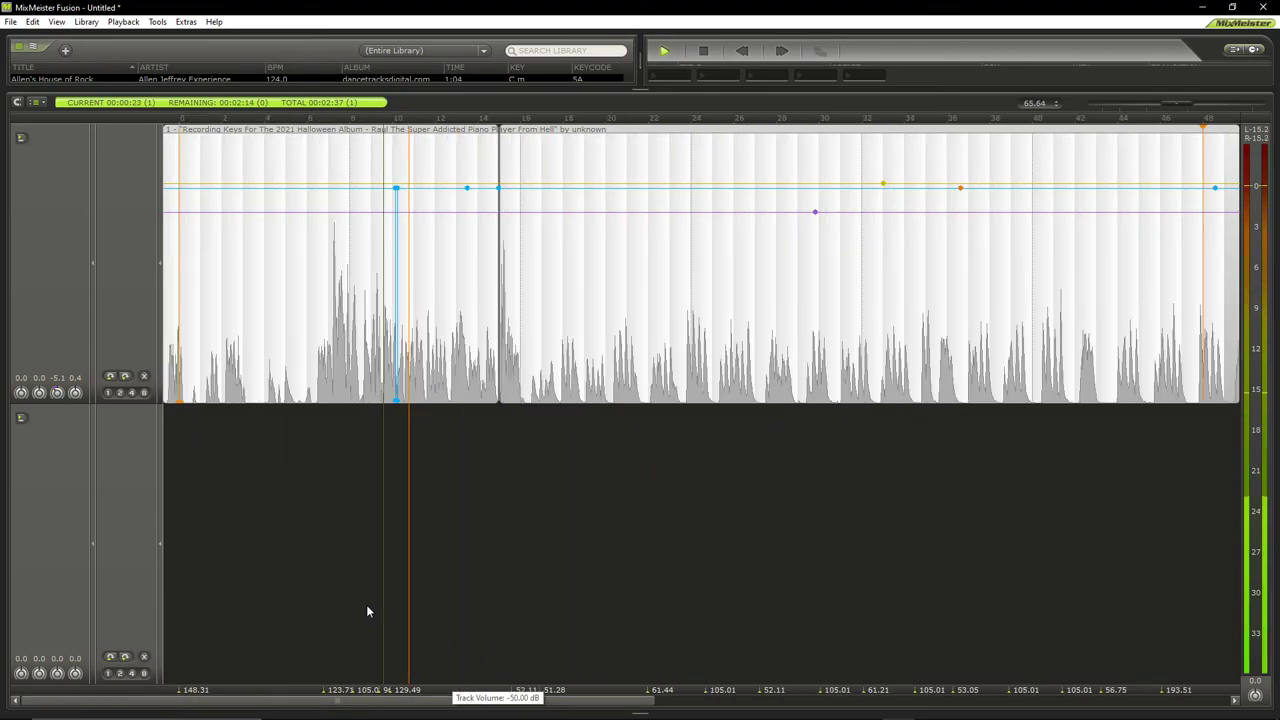
pyautogui.click(168, 568)
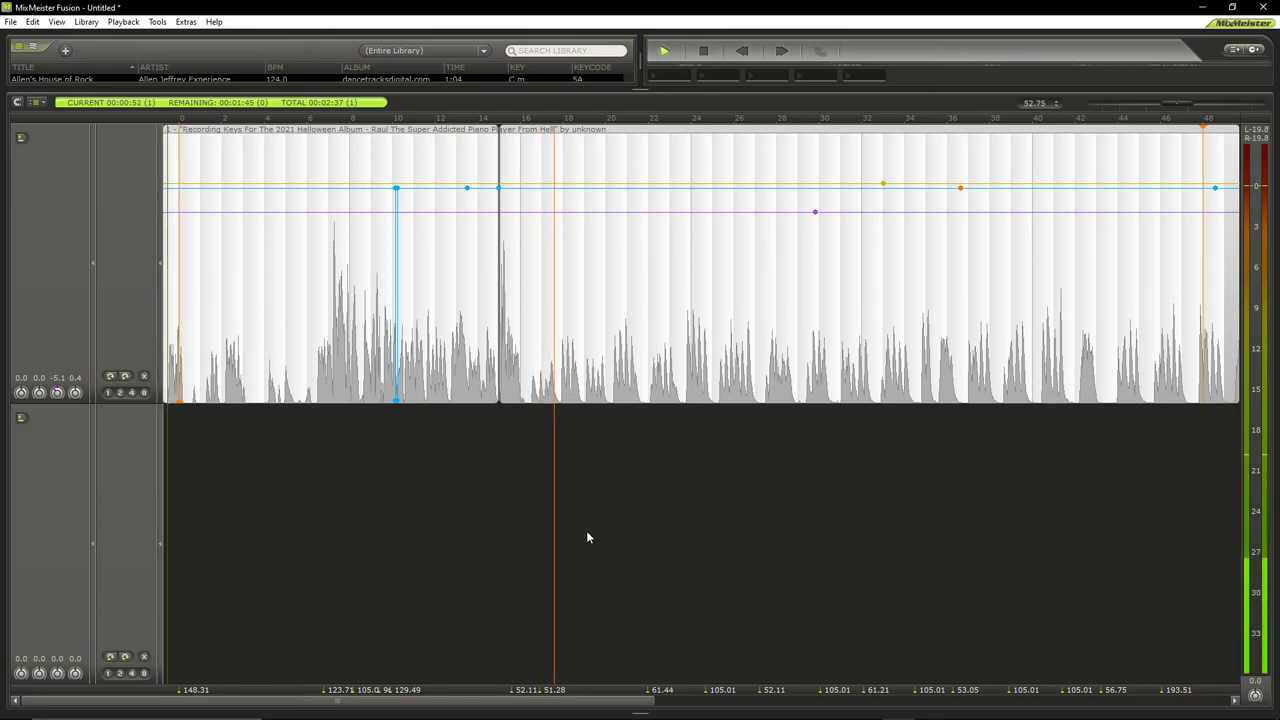
pyautogui.scroll(-3, 600, 525)
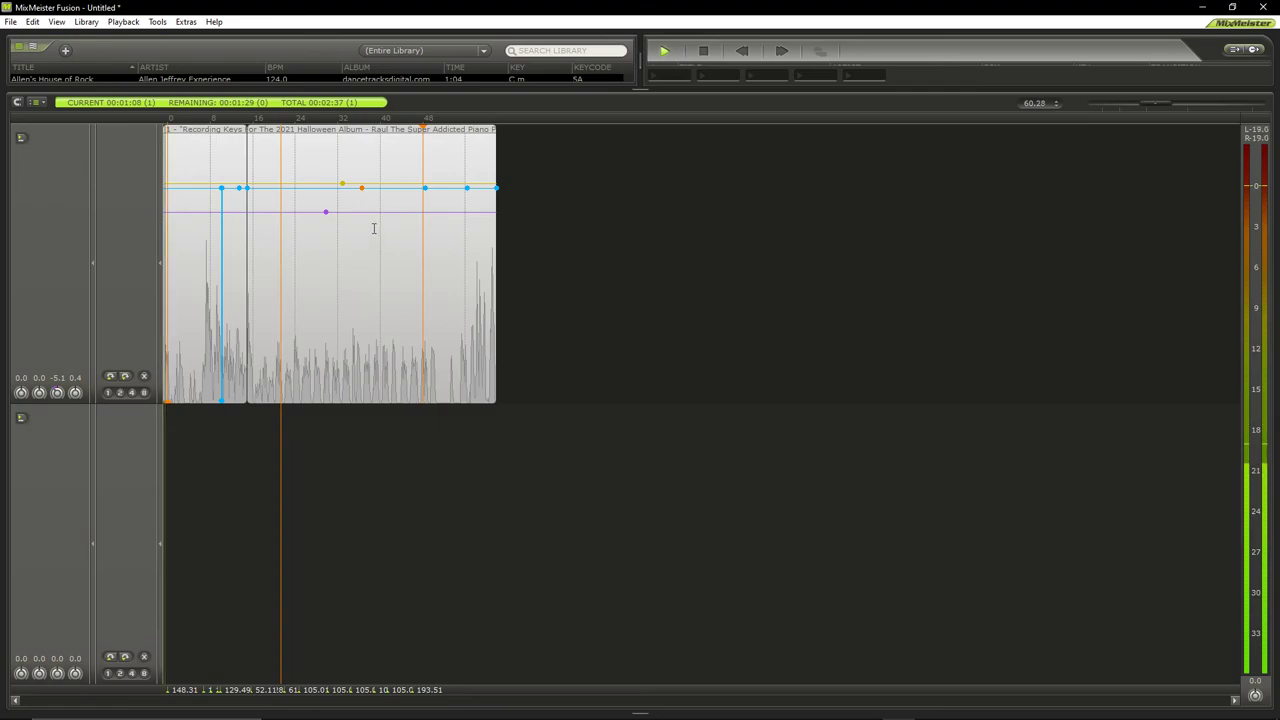
pyautogui.scroll(4, 380, 204)
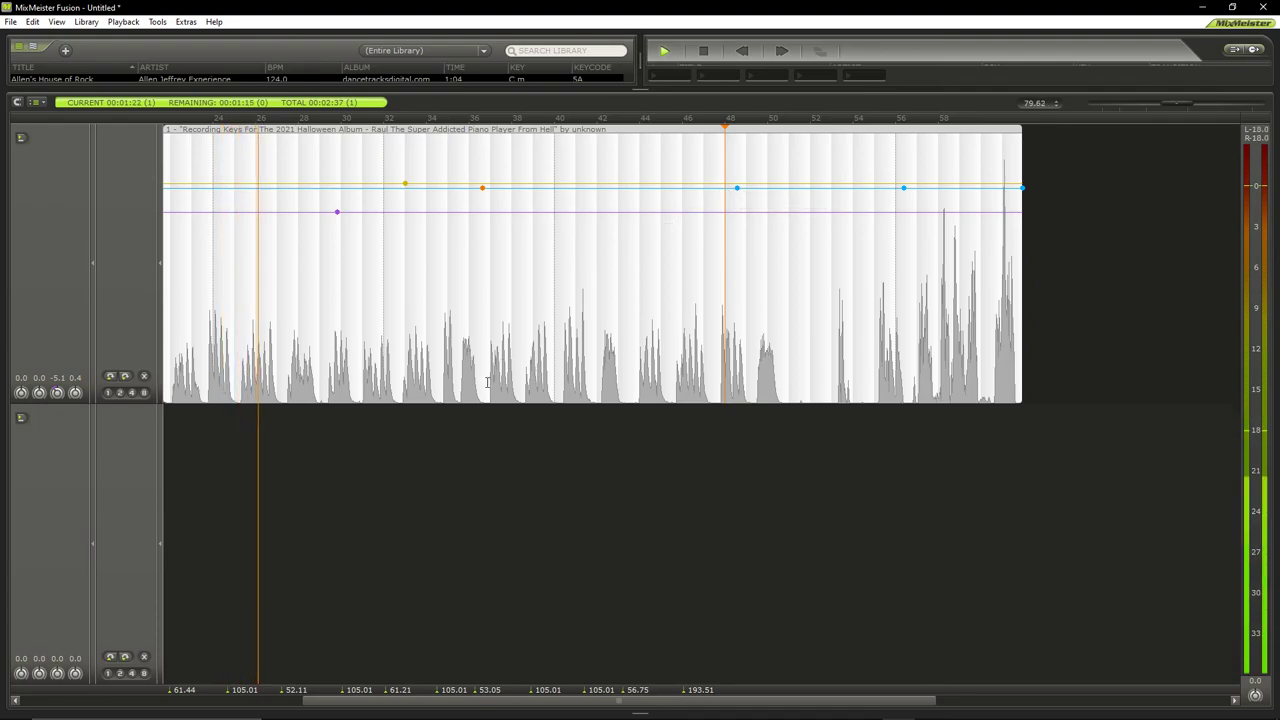
pyautogui.scroll(-2, 394, 503)
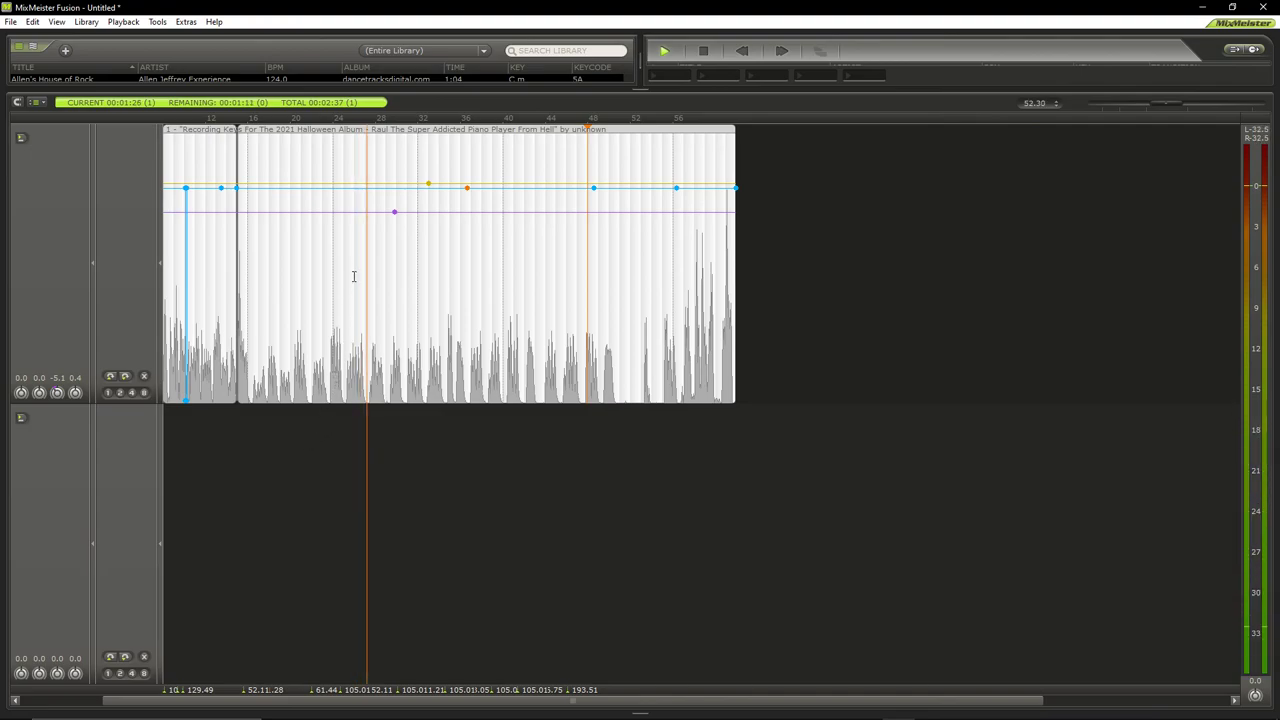
pyautogui.scroll(2, 354, 270)
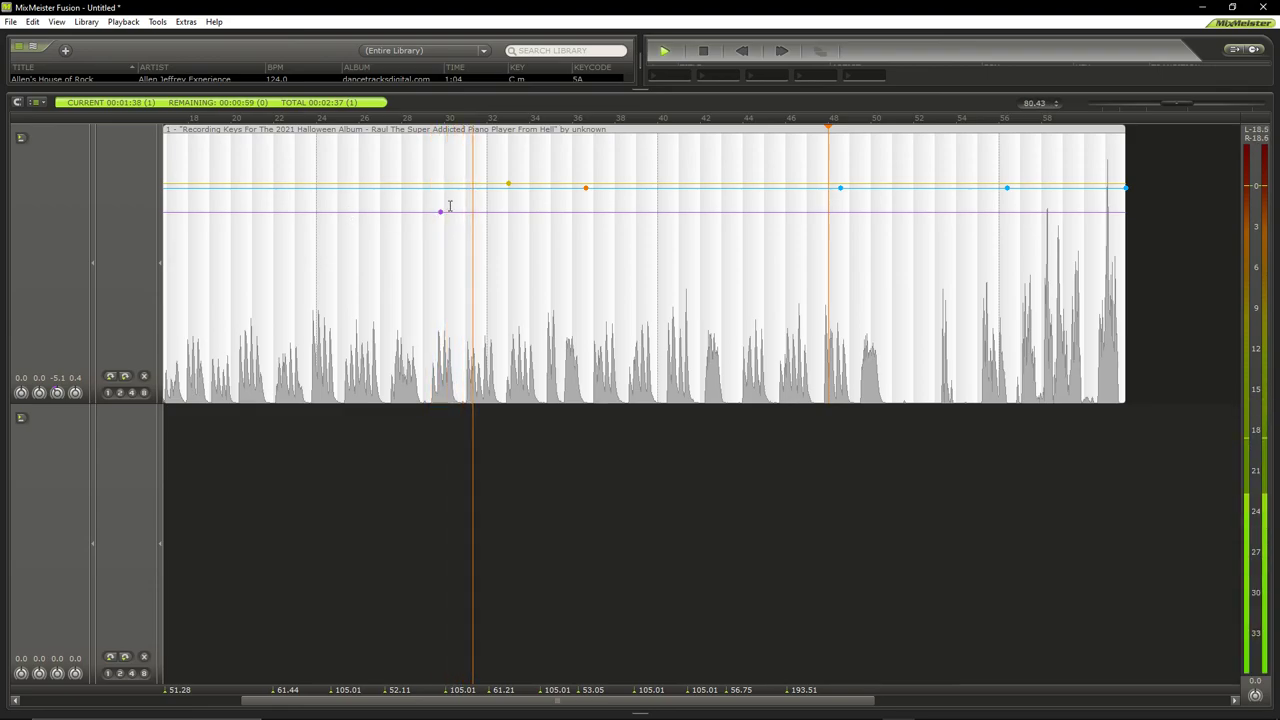
# Lower the orange EQ marker between bars 36 and 38 to about -7.3 dB, and delete that marker.
pyautogui.moveTo(586, 189); pyautogui.dragTo(601, 231)
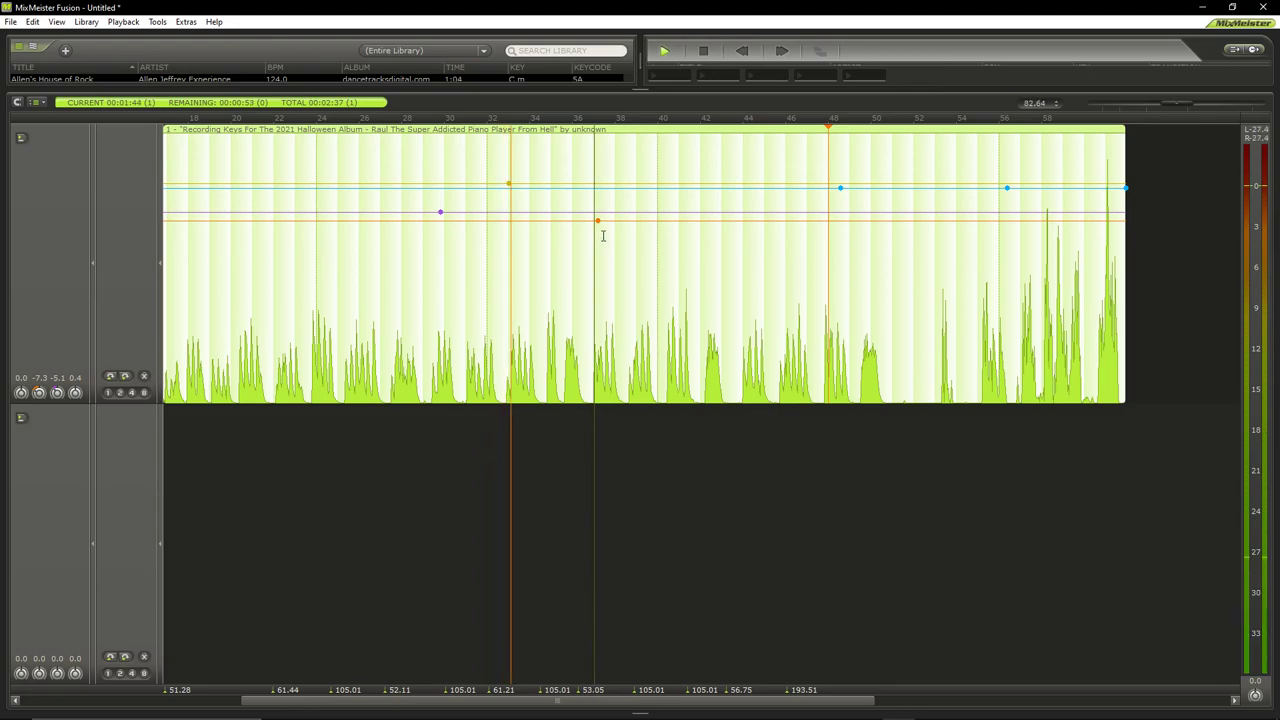
pyautogui.rightClick(600, 223)
pyautogui.click(628, 243)
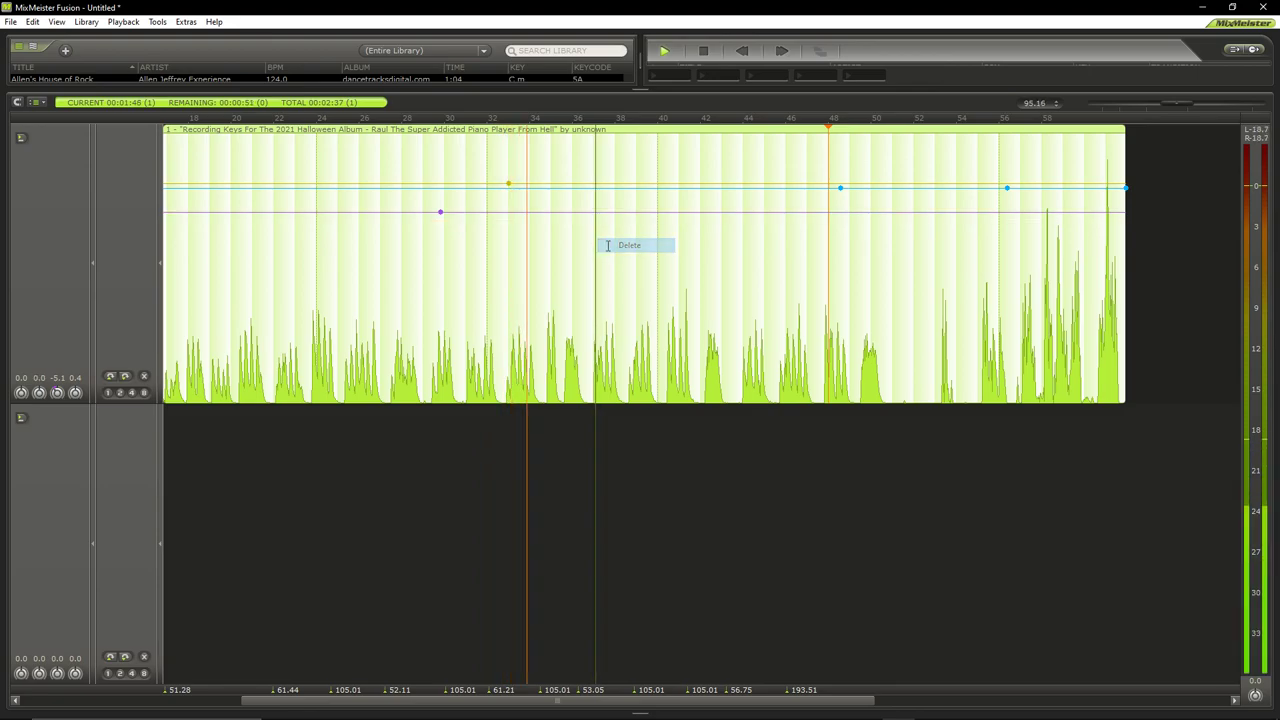